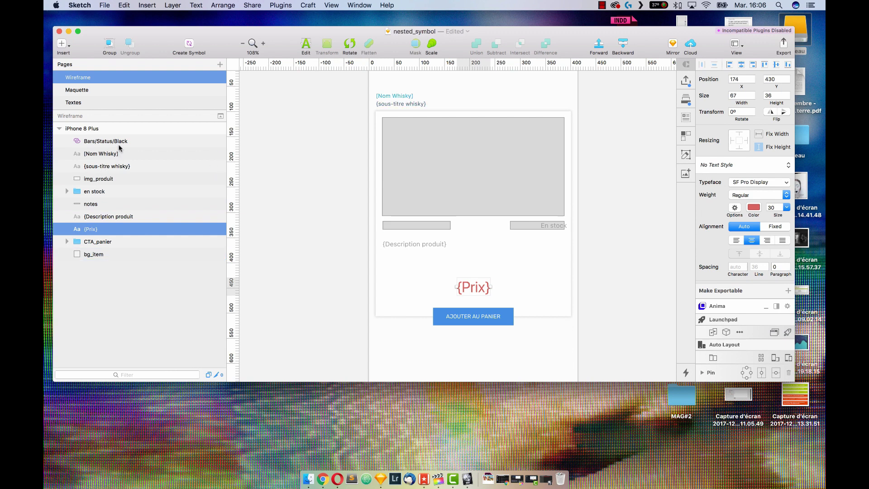
Examine the layers of the iPhone 8 Plus wireframe one by one, from [Nom Whisky] down to the CTA_panier group.
scroll(287, 155, "up", 2)
left_click(414, 66)
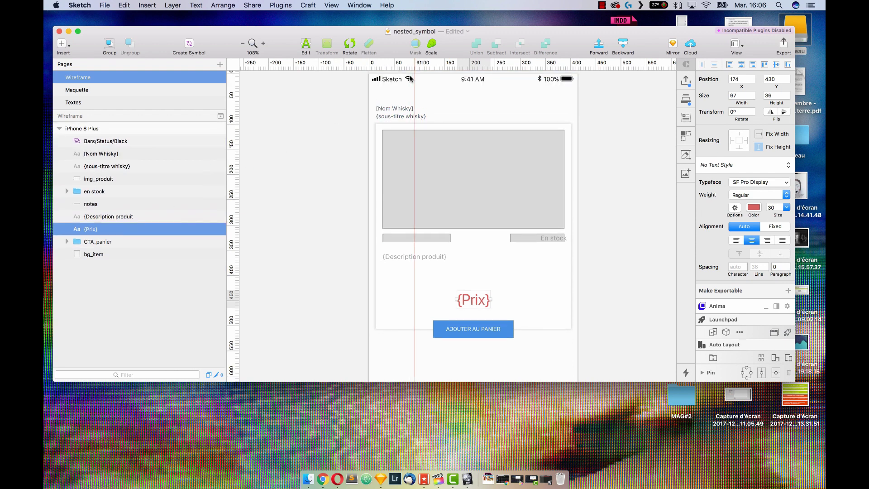
left_click(126, 153)
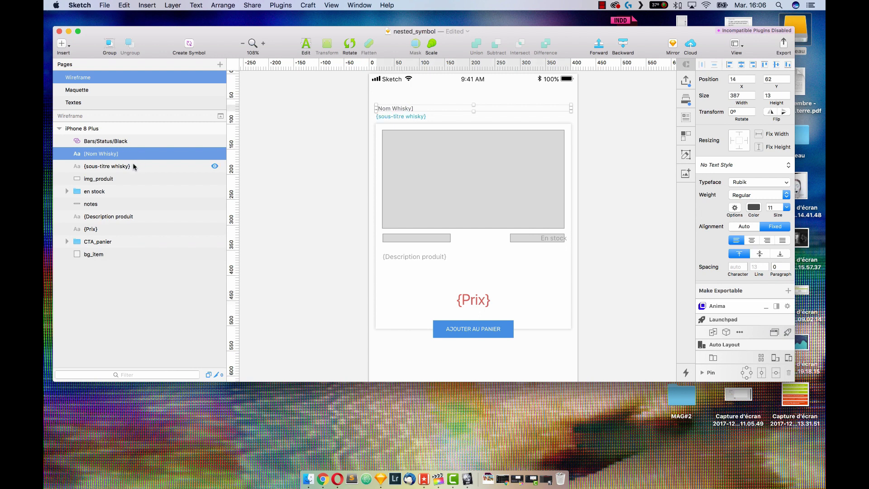
left_click(133, 167)
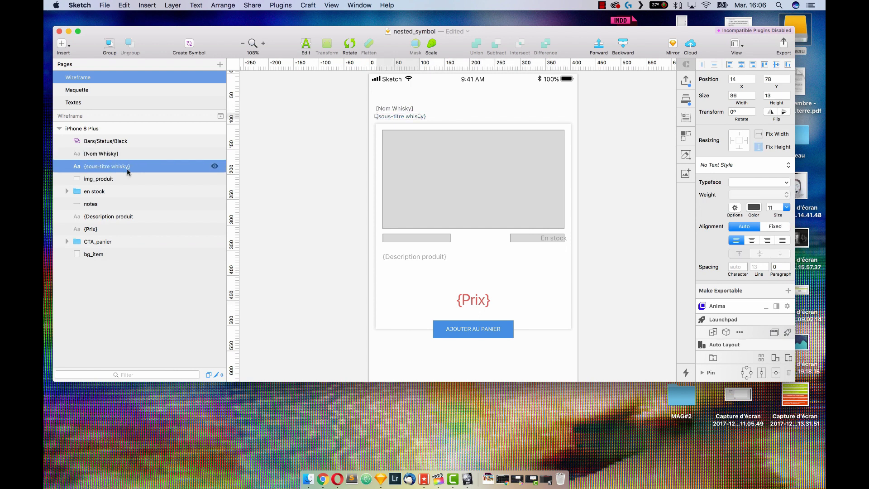
left_click(116, 180)
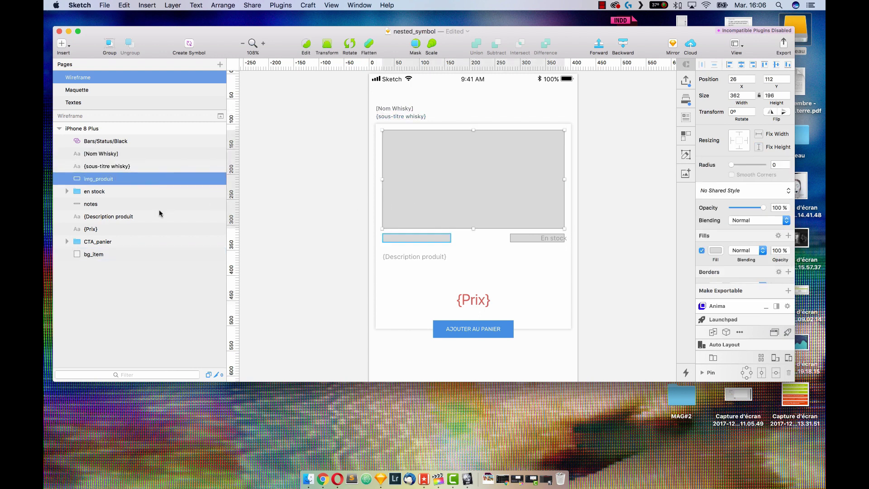
left_click(82, 192)
left_click(66, 191)
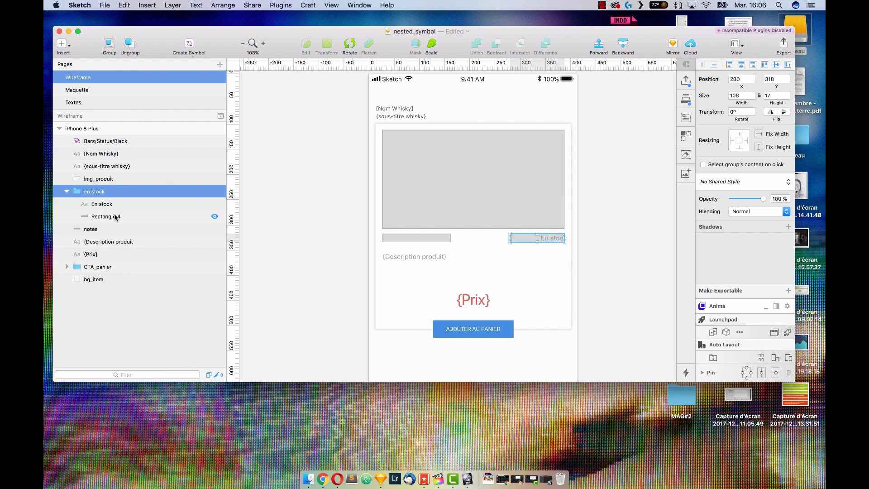
left_click(65, 191)
left_click(97, 204)
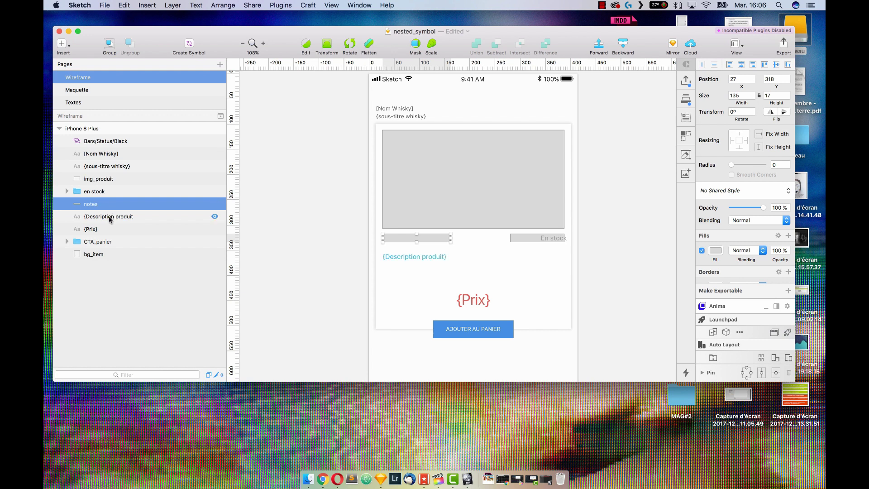
left_click(109, 217)
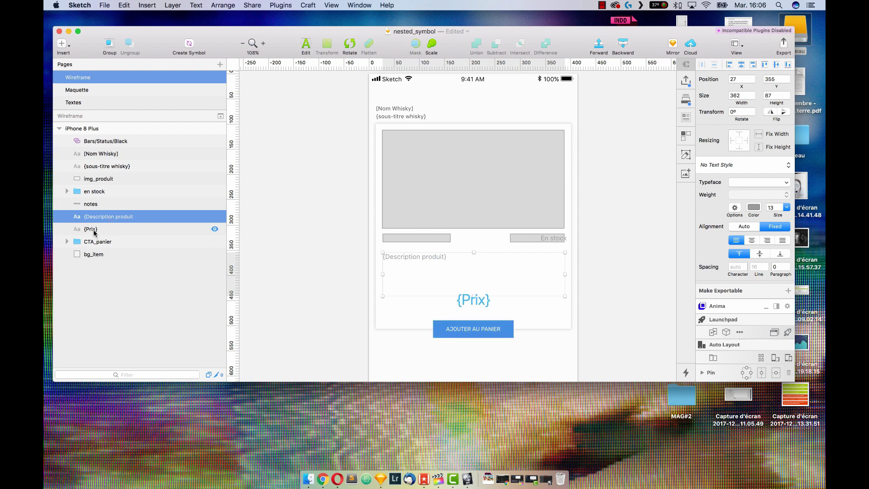
left_click(94, 231)
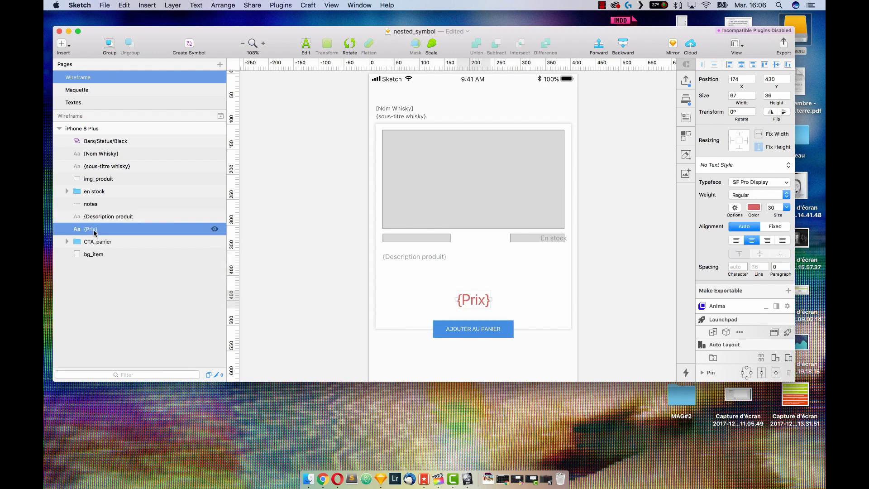
left_click(102, 245)
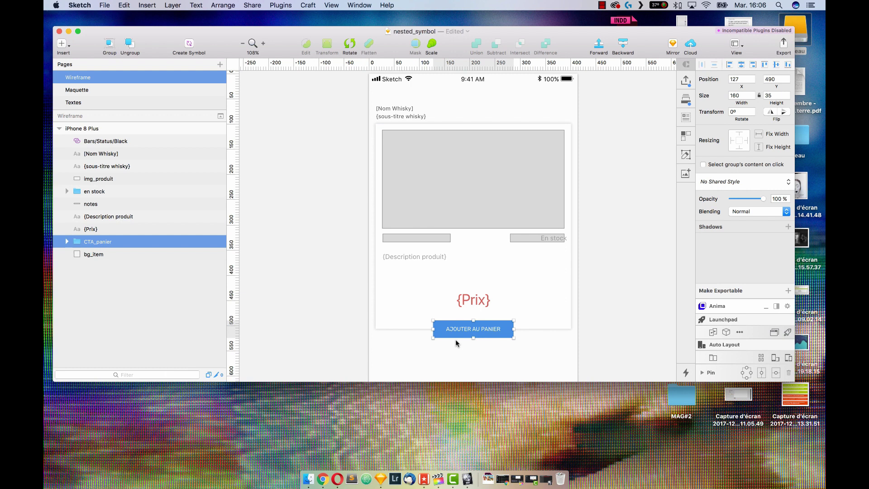
left_click(334, 274)
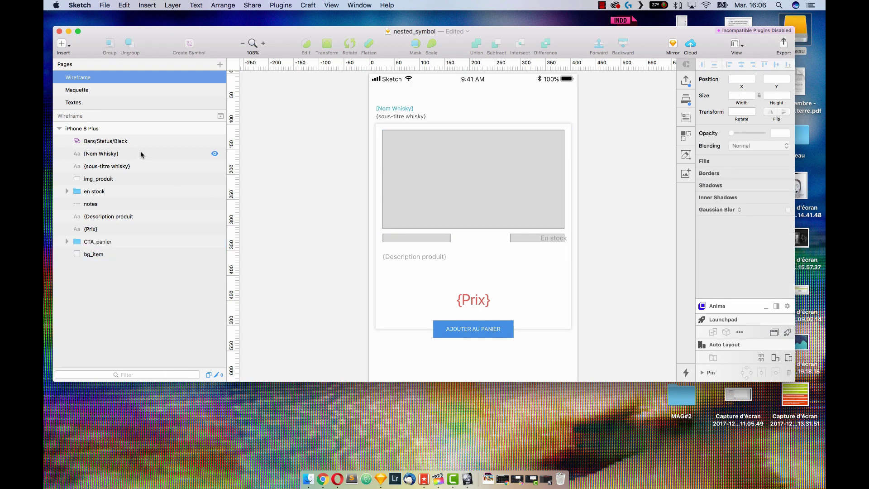
Copy the iPhone 8 Plus artboard from the Wireframe page and paste it into the Maquette page.
left_click(113, 129)
key("super+c")
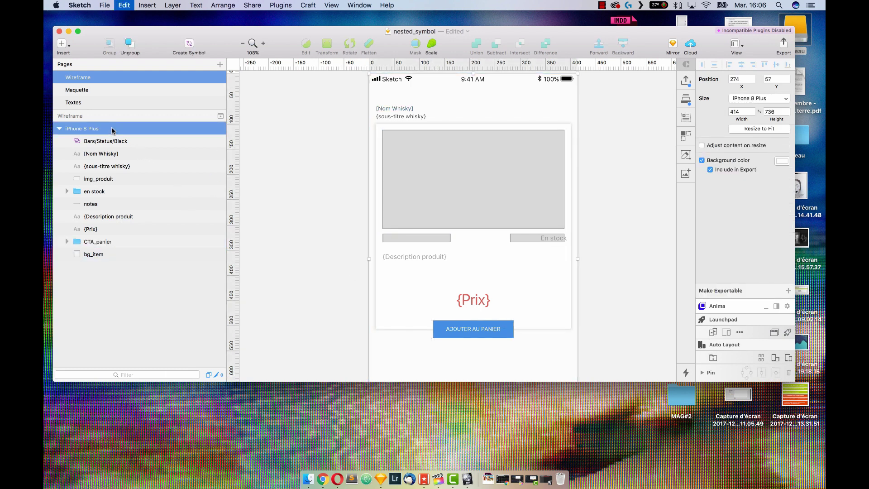
left_click(95, 90)
key("super+v")
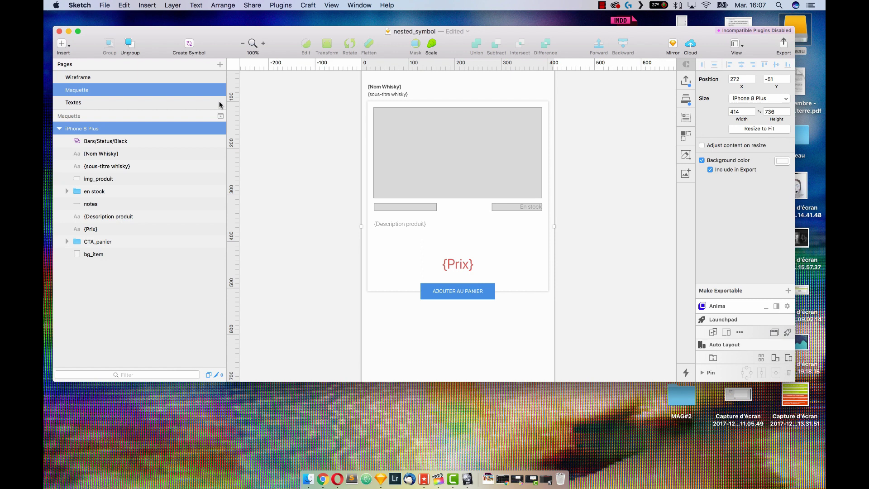
left_click(219, 104)
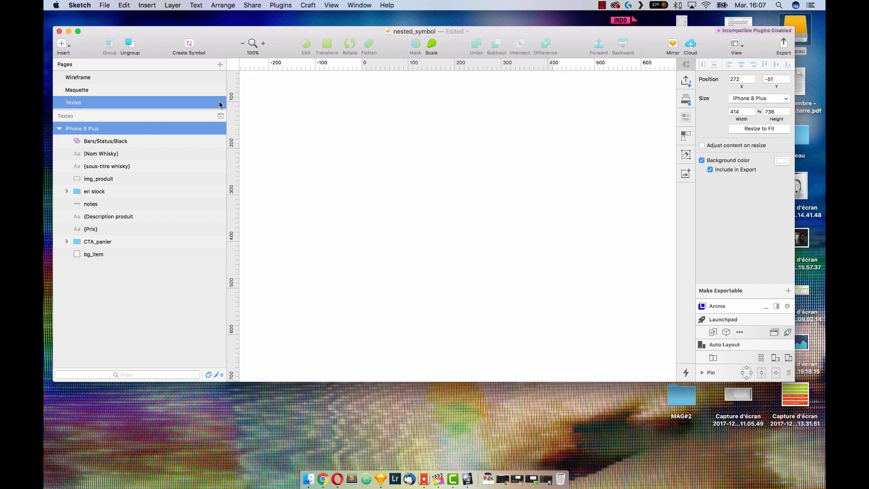
left_click(202, 90)
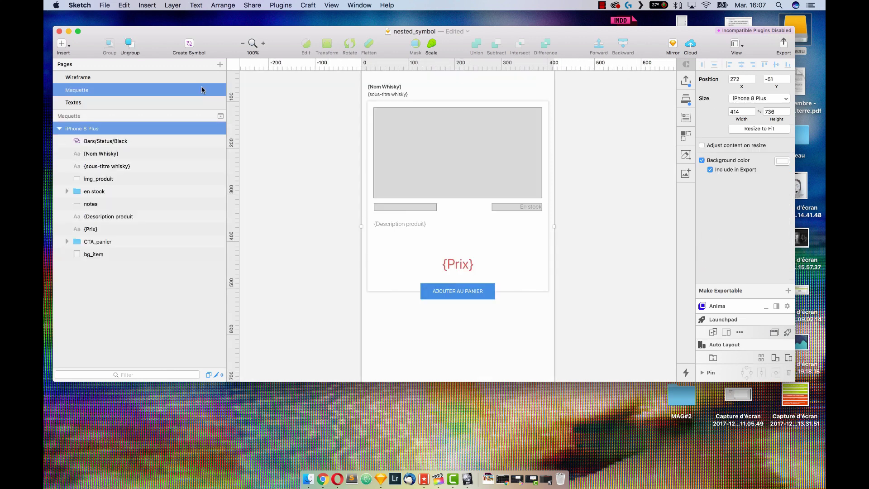
Create a symbol named post_item from all the Maquette artboard's layers except the status bar, sending it to the Symbols page.
left_click_drag(593, 312, 321, 73)
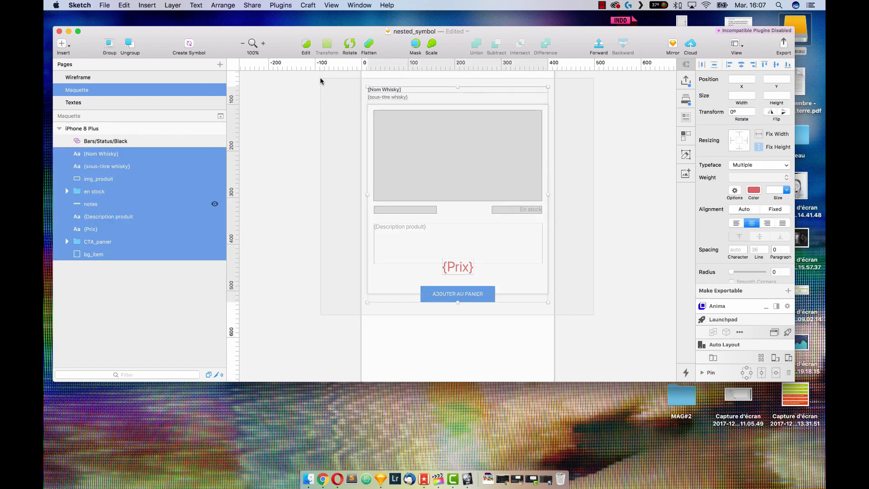
left_click(189, 43)
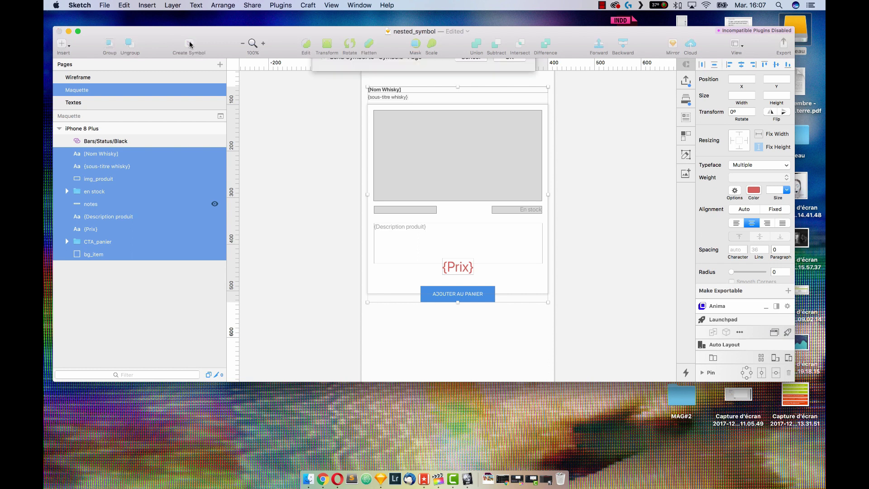
type("post")
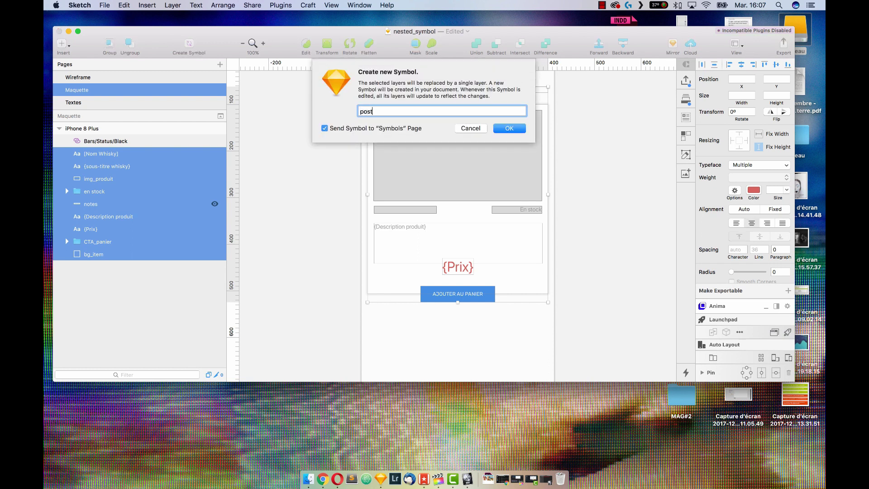
type("_item")
key("Return")
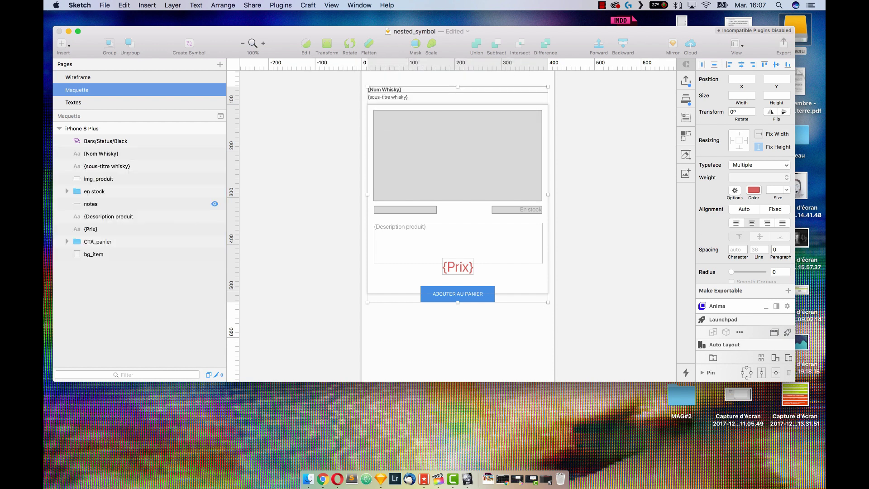
Enlarge the page list and move the Textes page below Symbols, ending on the Maquette page.
left_click_drag(128, 109, 126, 136)
left_click(126, 114)
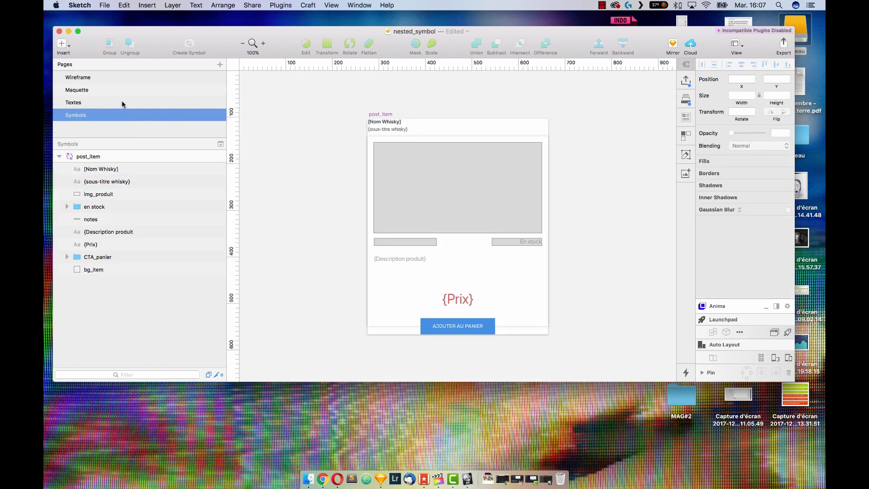
left_click(123, 103)
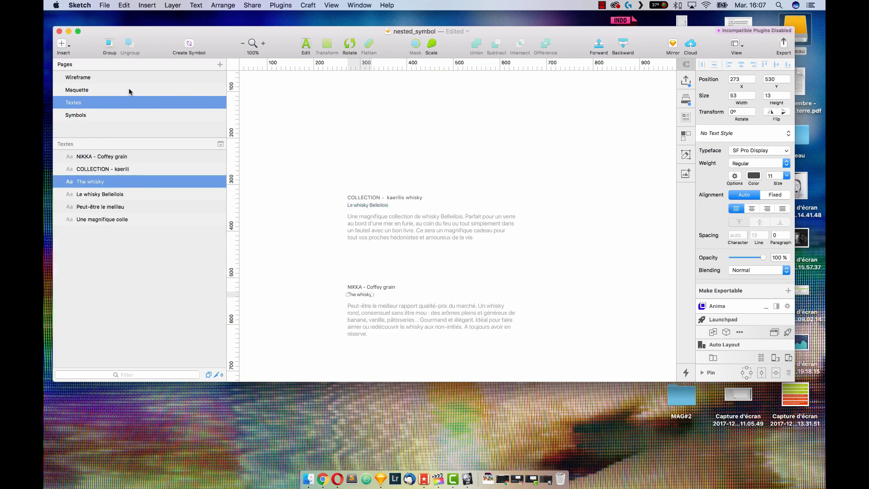
left_click(128, 90)
left_click_drag(113, 103, 112, 118)
left_click(110, 93)
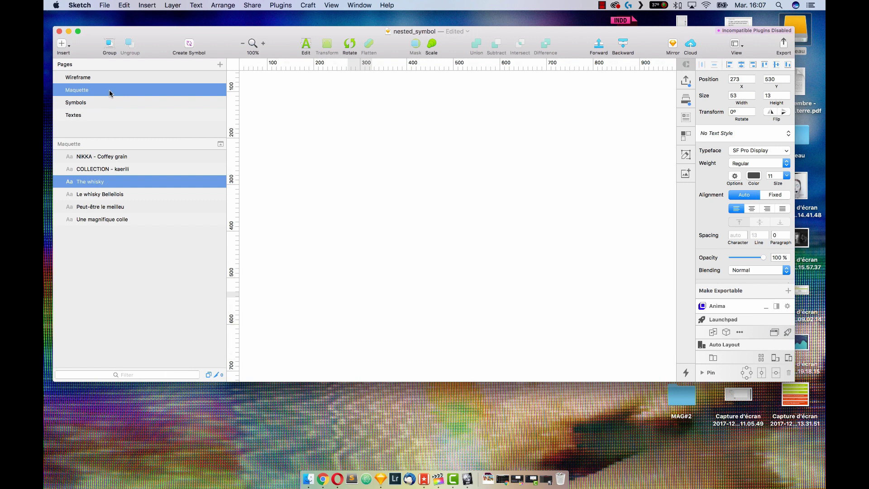
Override the post_item instance's [Nom Whisky] text with "COLLECTION - kaerilis whisky" copied from the Textes page.
left_click(459, 192)
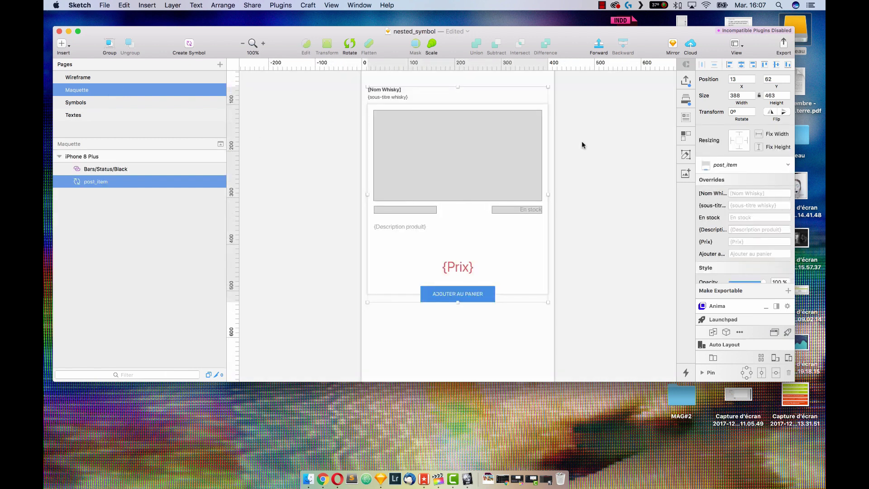
left_click(130, 115)
left_click(411, 200)
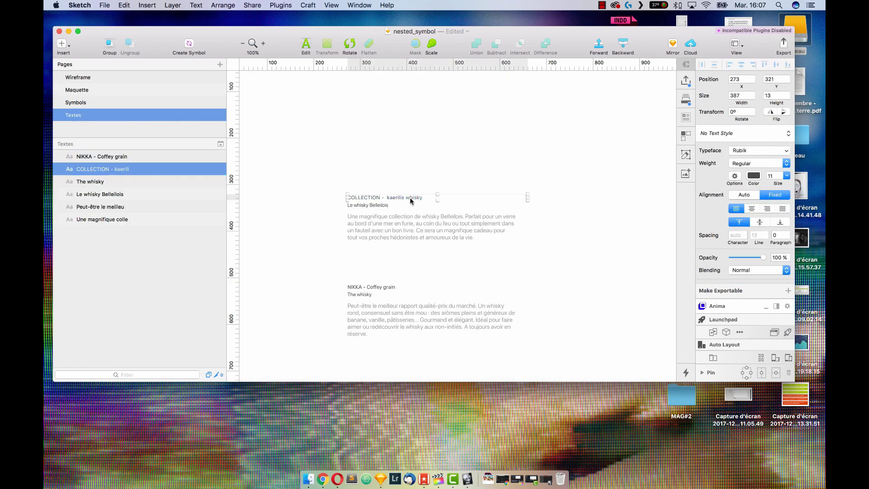
double_click(409, 197)
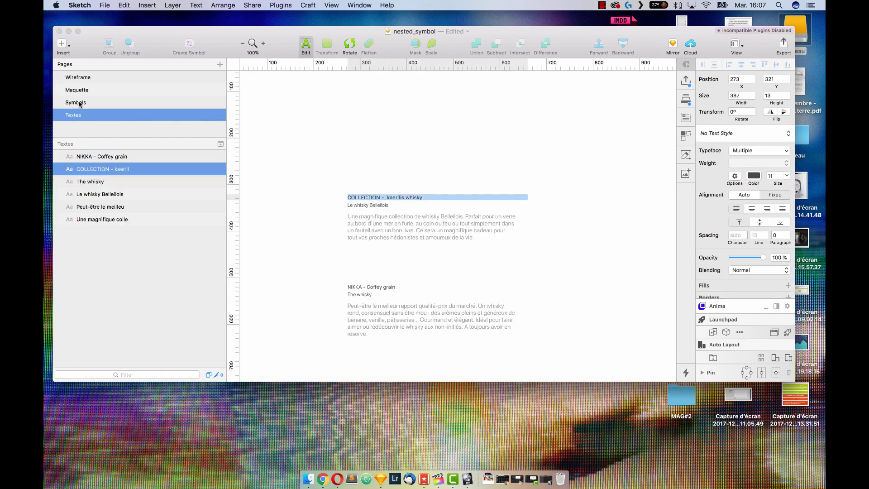
left_click(100, 89)
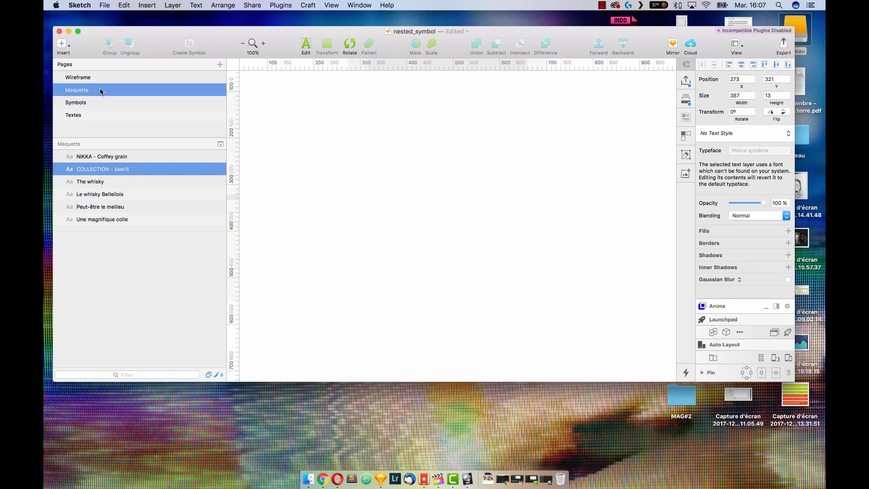
left_click(764, 191)
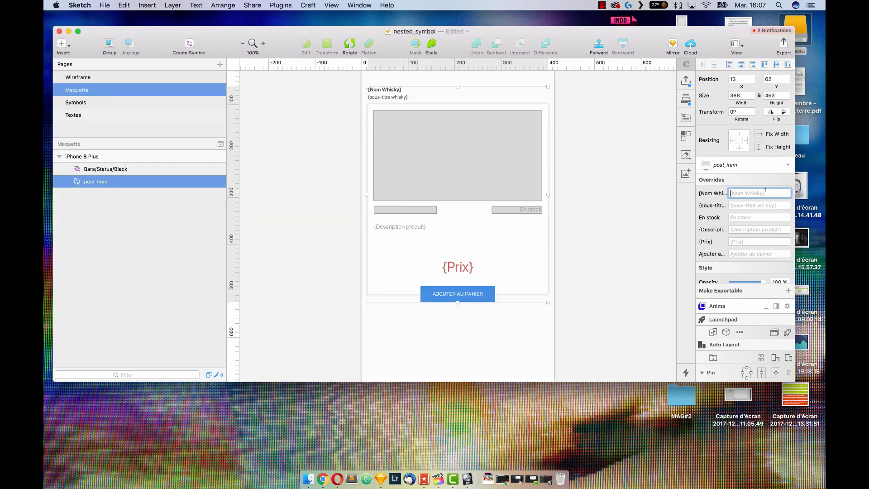
left_click(611, 175)
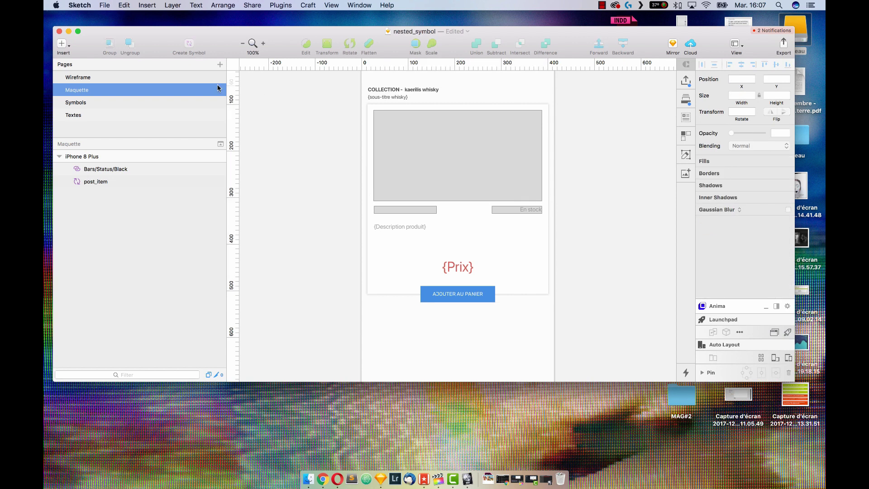
Override the post_item instance's {sous-titre whisky} text with "Le whisky Bellelois" copied from the Textes page.
left_click(93, 115)
left_click(392, 198)
double_click(379, 206)
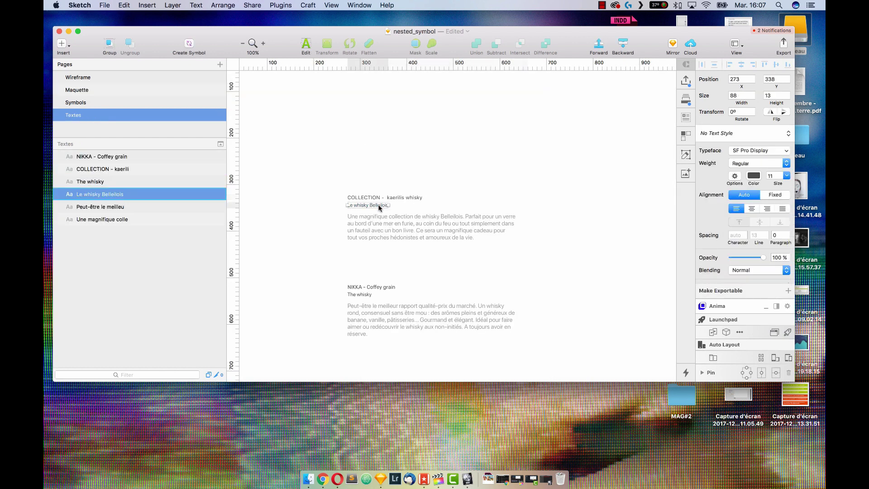
key("super+a")
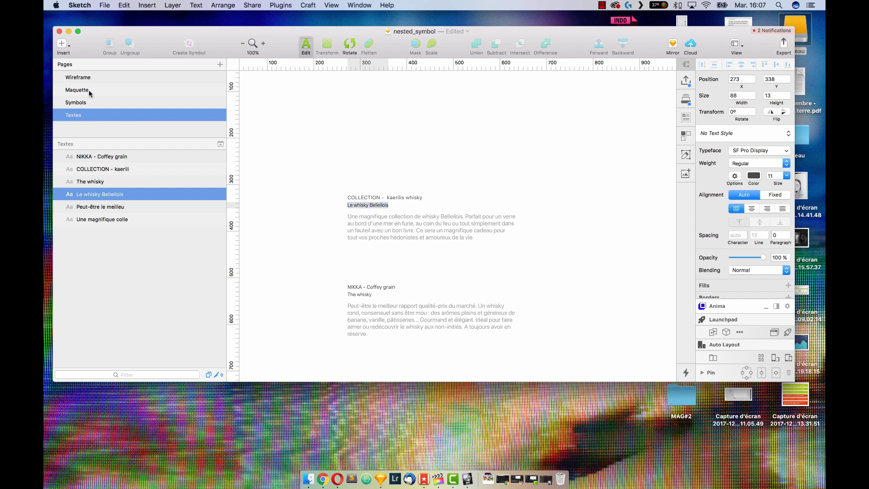
left_click(89, 91)
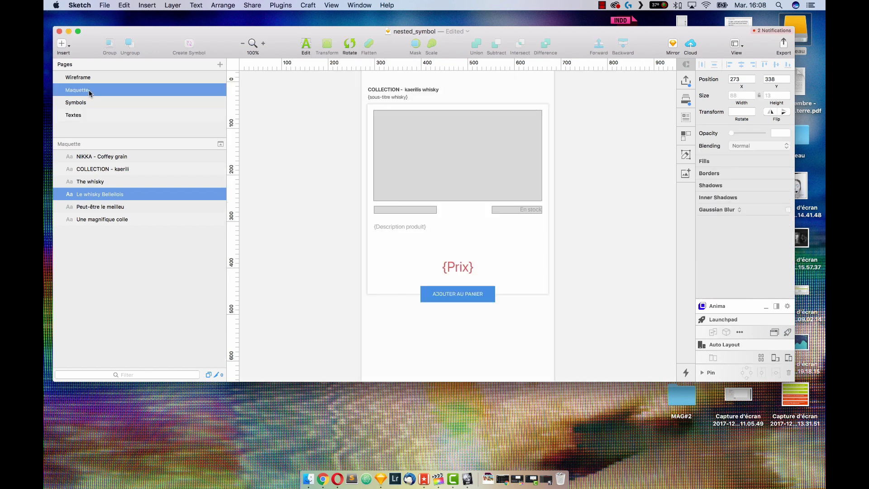
left_click(474, 174)
left_click(745, 214)
key("super+v")
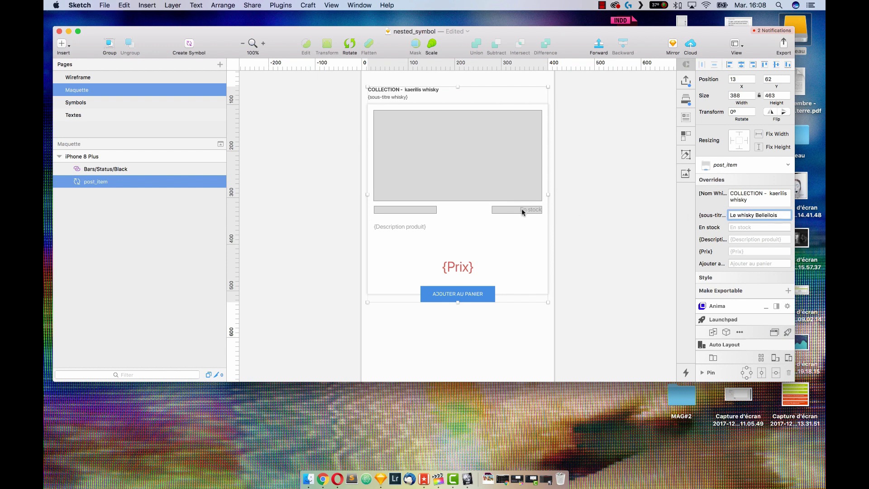
Override the post_item instance's {Description produit} text with the "Une magnifique collection de whisky" paragraph copied from the Textes page.
left_click(83, 115)
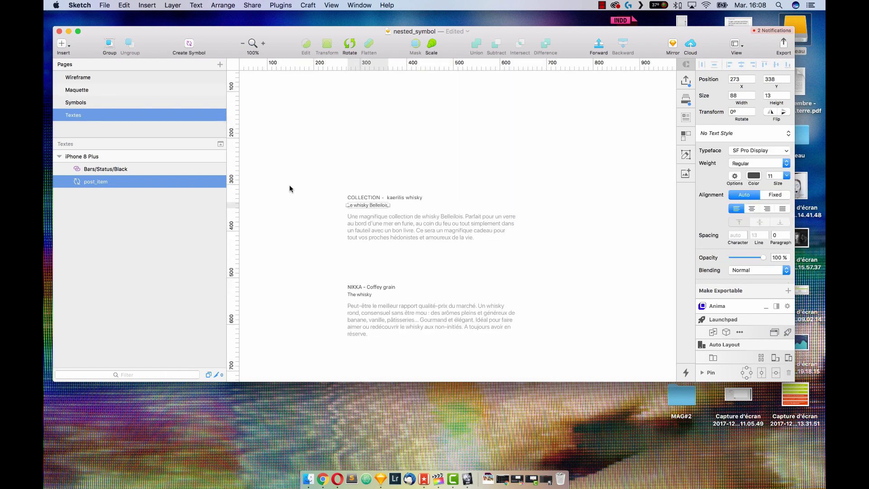
double_click(412, 234)
key("super+a")
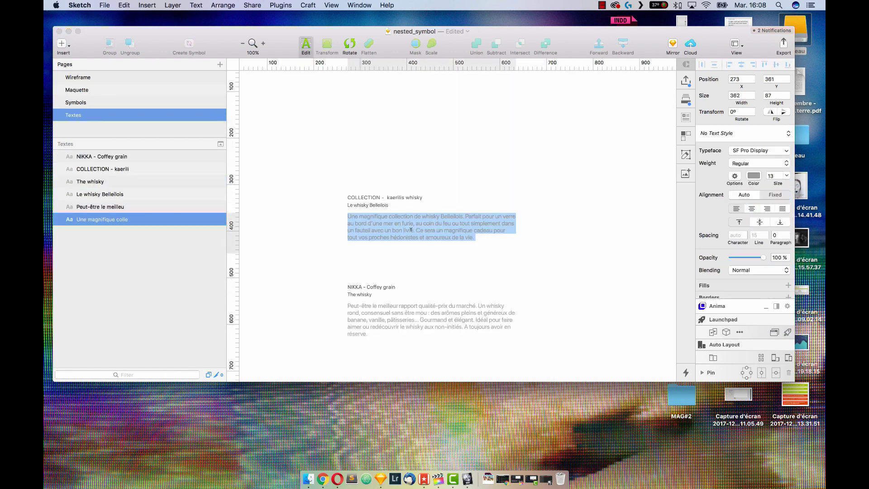
left_click(114, 89)
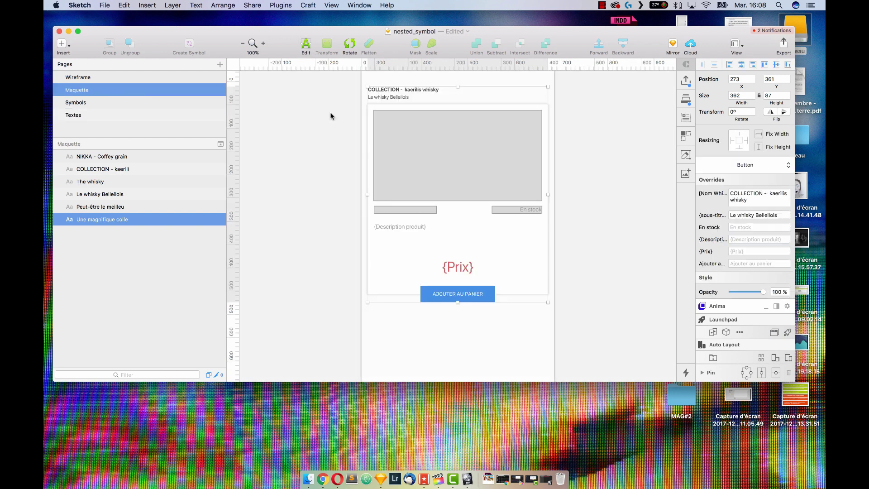
left_click(740, 239)
key("super+v")
left_click(636, 215)
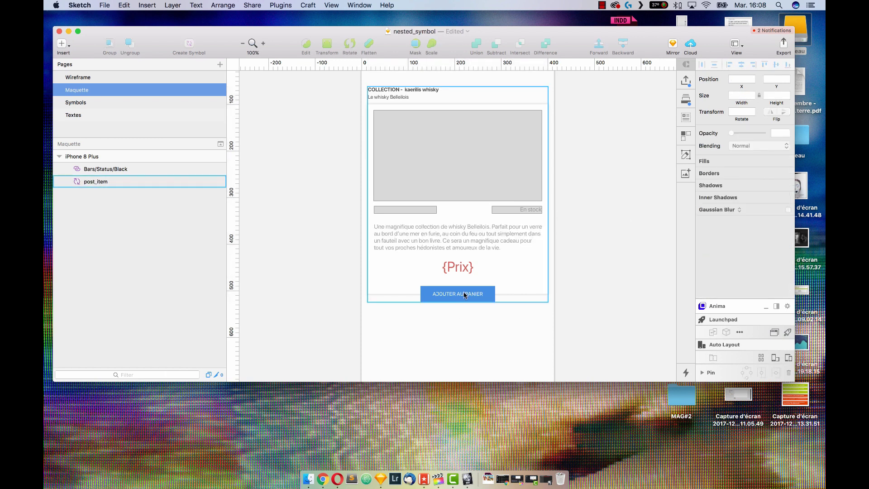
On the Symbols page, give post_item's img_produit rectangle an image fill using the Belleile JPEG from the ressources folder.
left_click(469, 148)
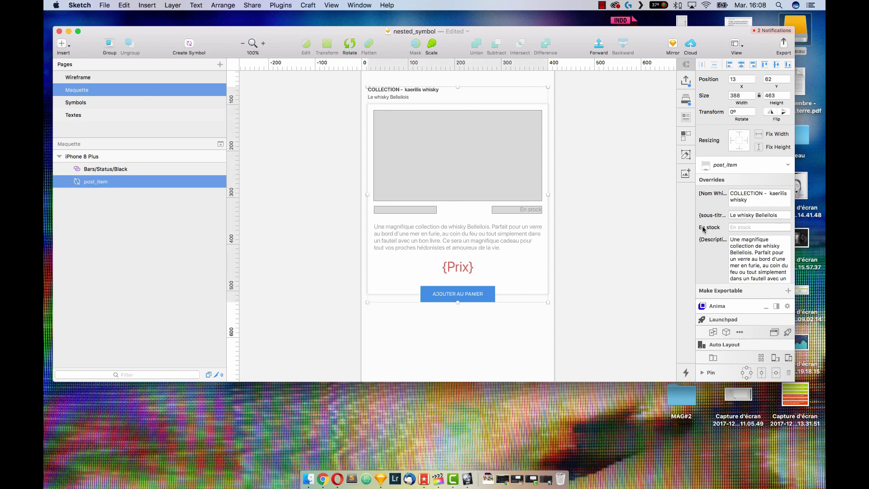
scroll(740, 233, "down", 5)
scroll(740, 233, "up", 5)
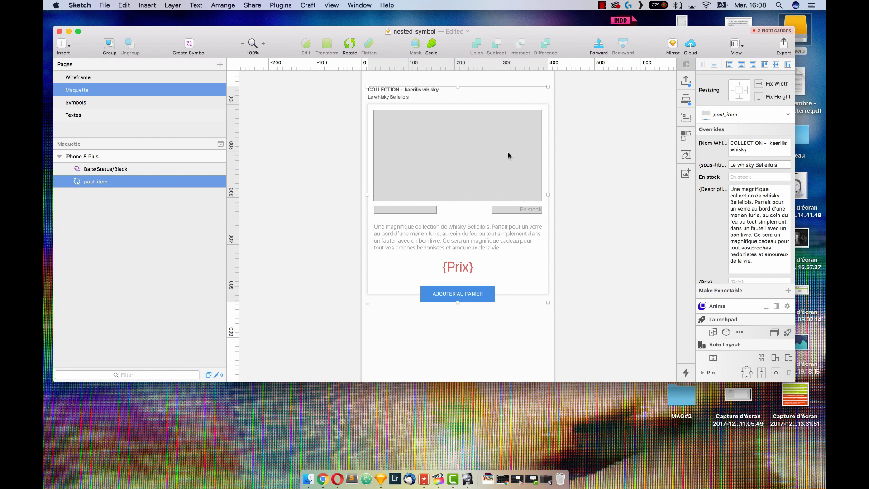
left_click(197, 103)
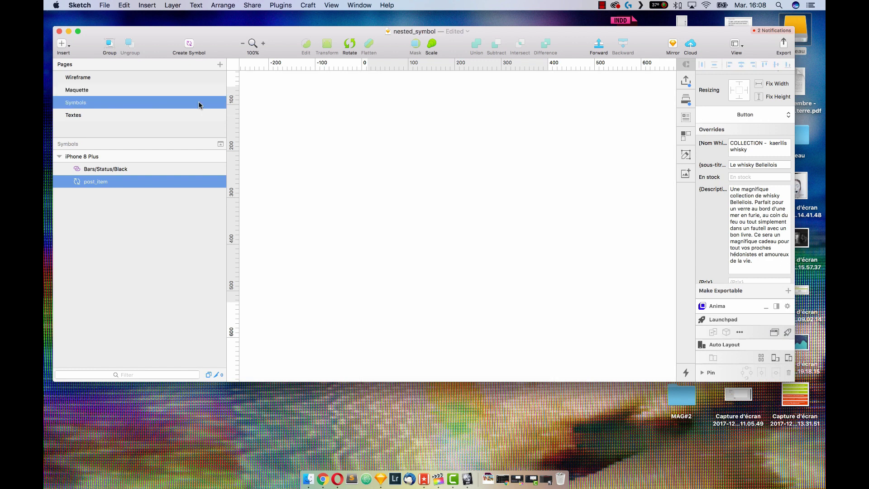
left_click(485, 196)
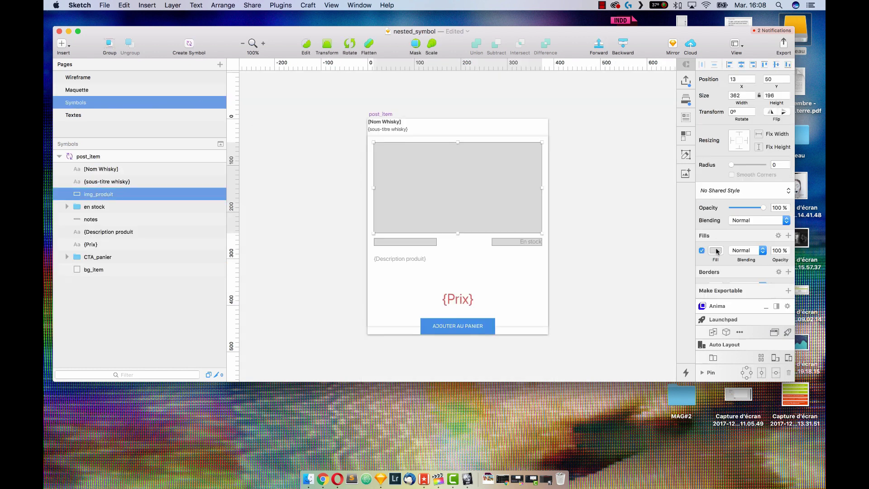
left_click(717, 255)
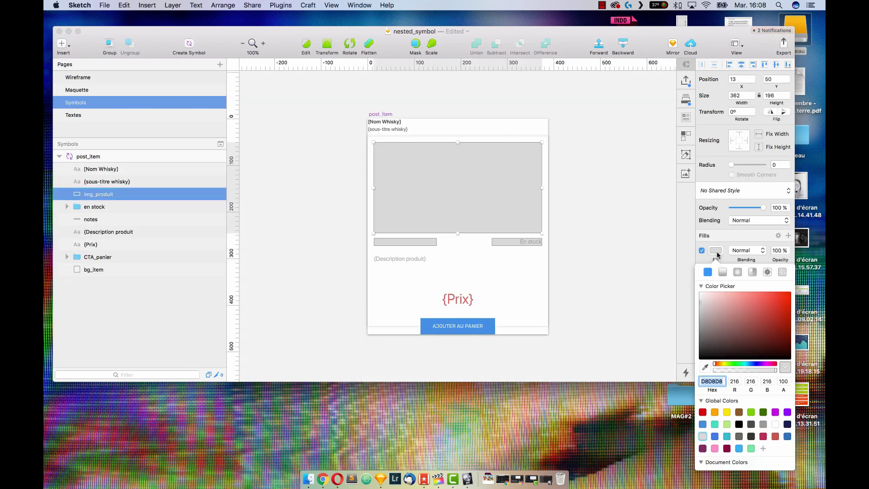
left_click(767, 272)
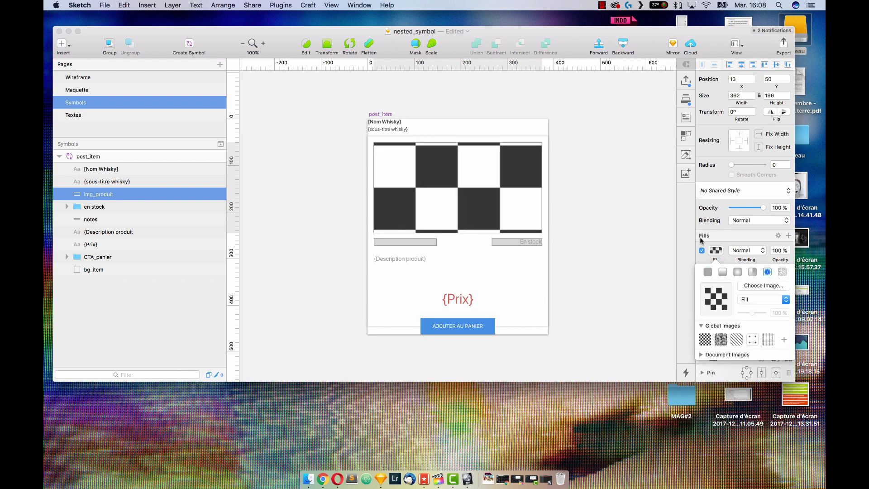
left_click(748, 284)
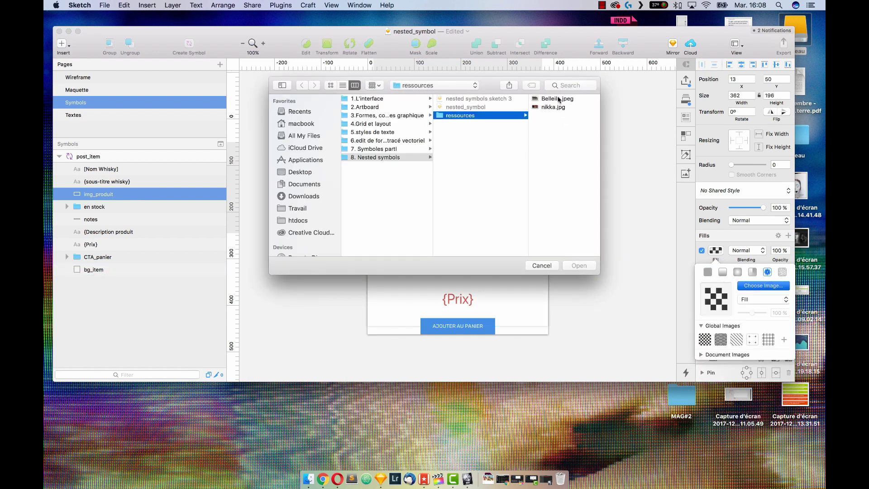
double_click(557, 98)
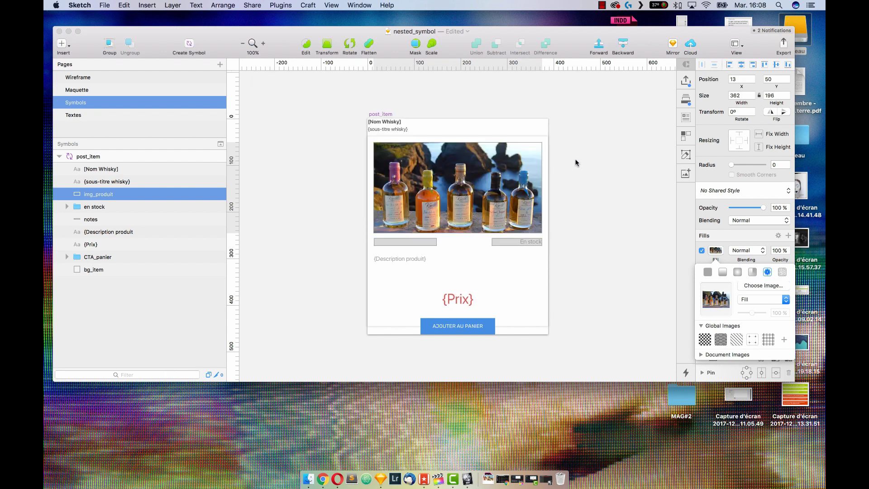
left_click(586, 178)
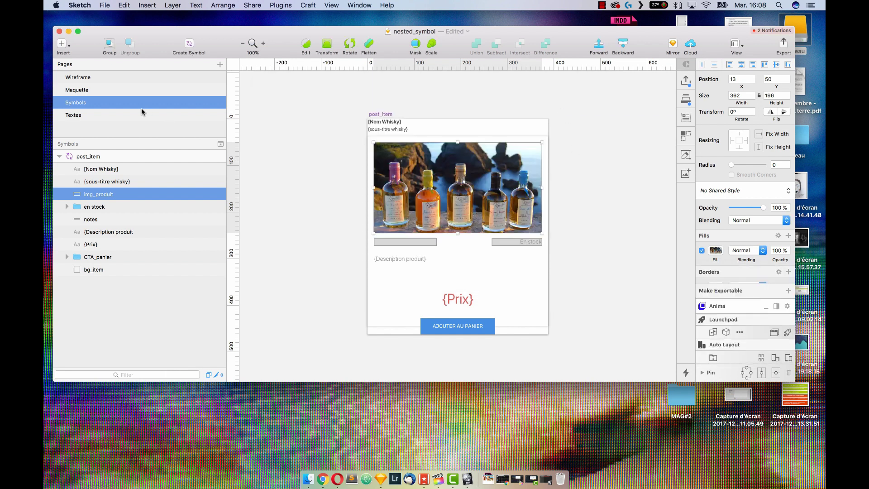
On the Maquette page, try nikka.jpg as the post_item instance's img_produit image override.
left_click(122, 89)
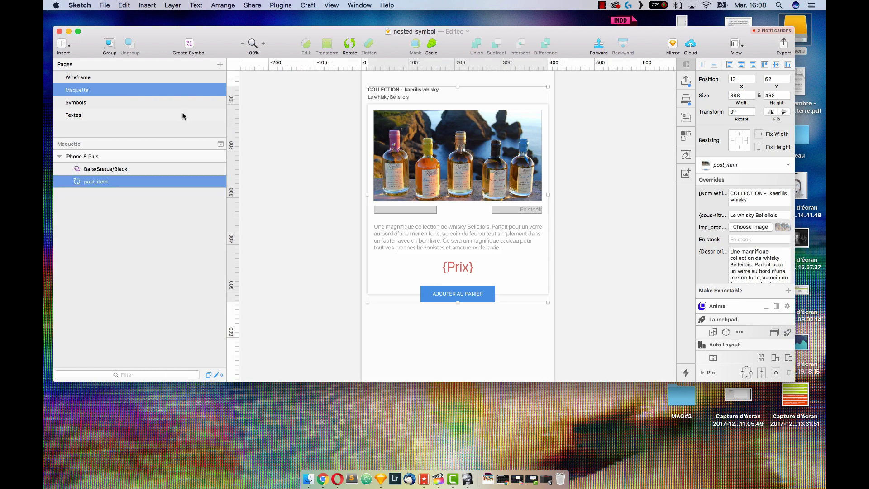
left_click(755, 227)
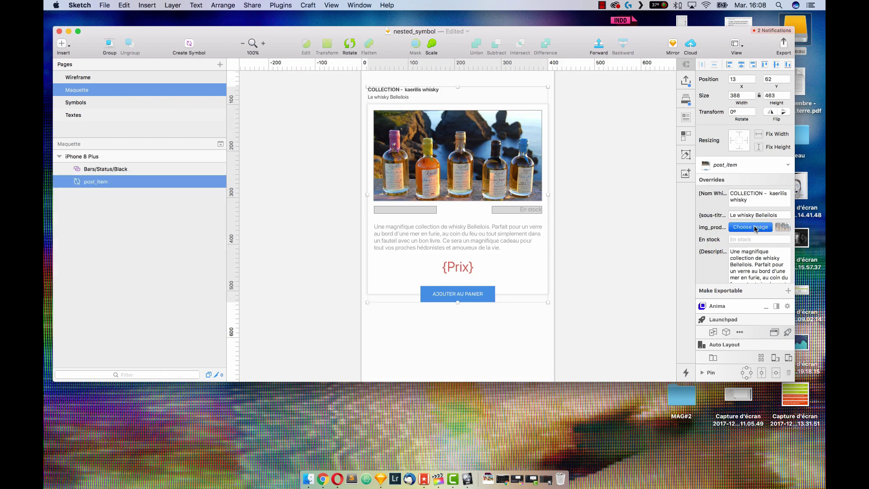
double_click(377, 108)
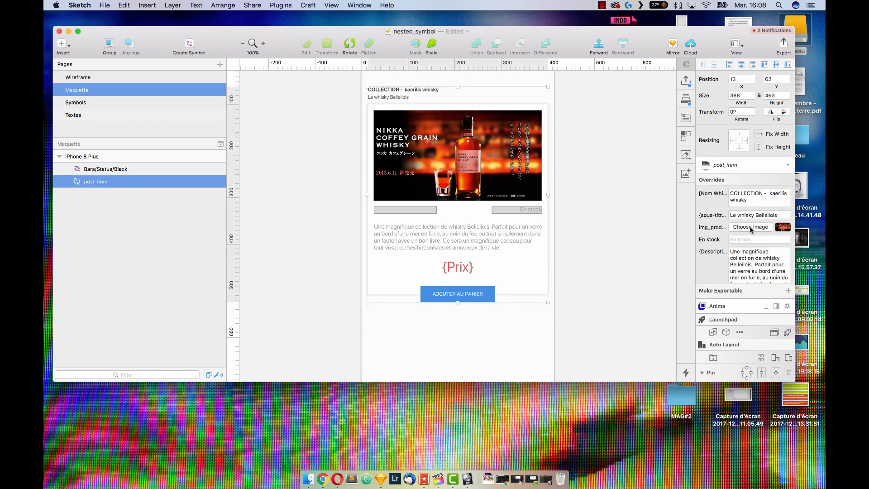
Set the post_item instance's img_produit image override to the Belleile JPEG and deselect the instance.
left_click(750, 227)
double_click(379, 99)
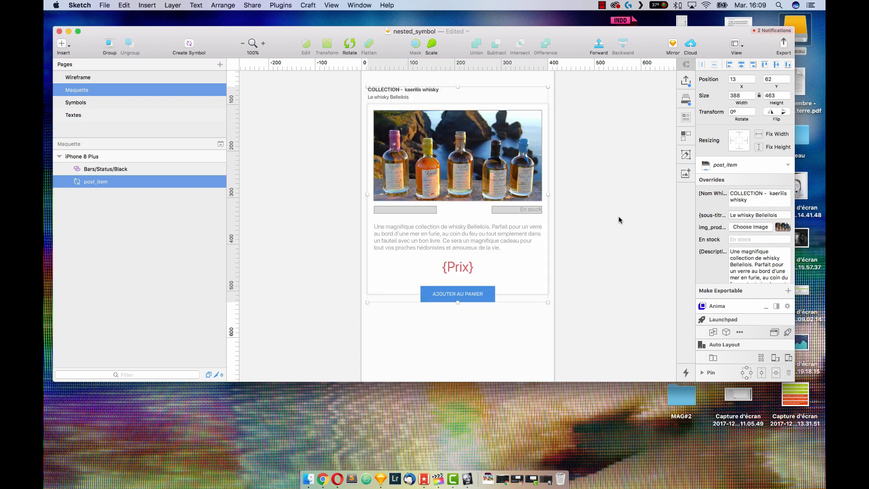
left_click(619, 218)
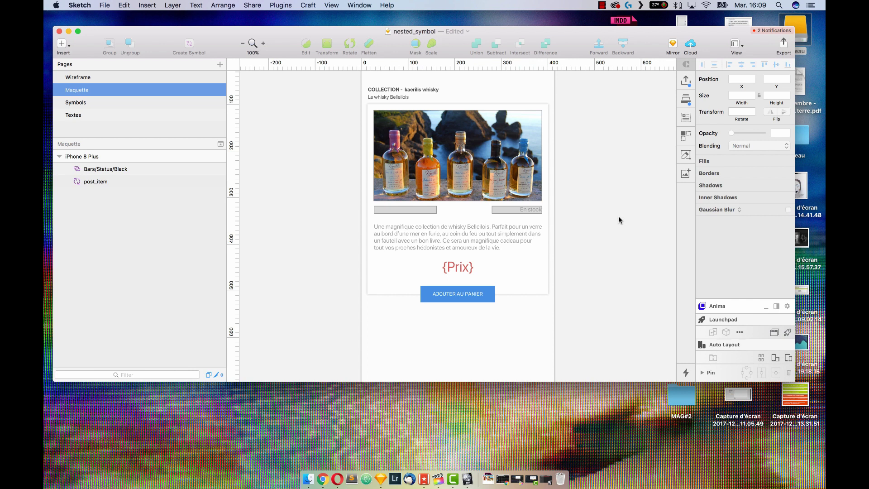
On the Symbols page, convert post_item's notes rectangle into a nested symbol named notes.
left_click(537, 204)
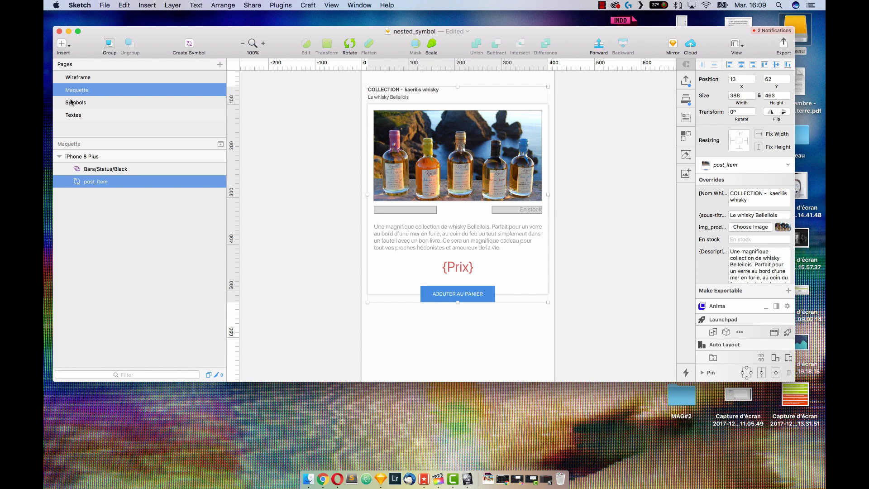
left_click(96, 103)
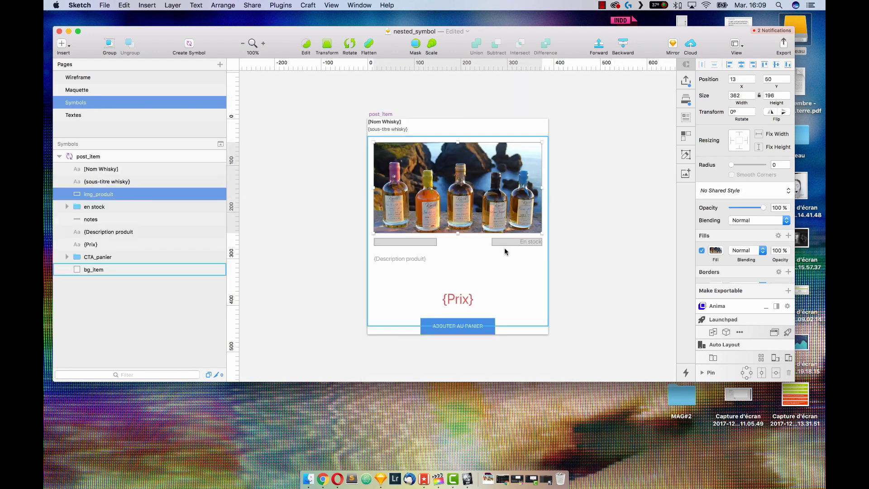
left_click(408, 245)
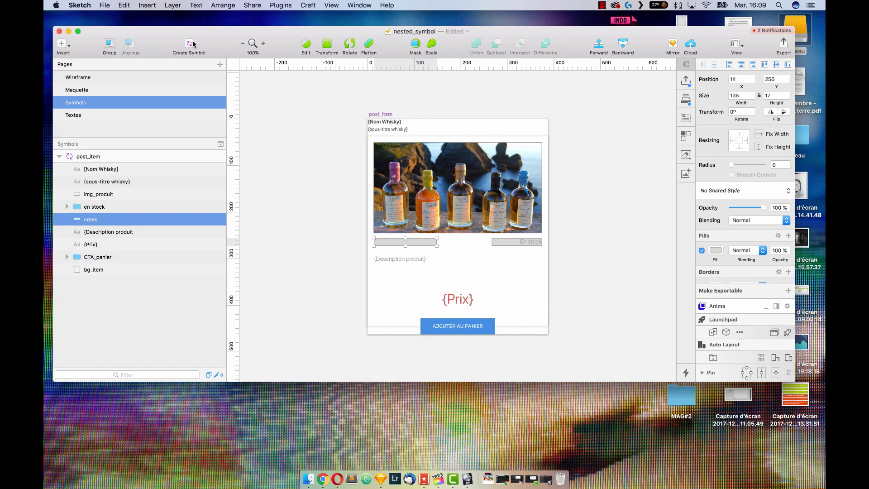
left_click(190, 43)
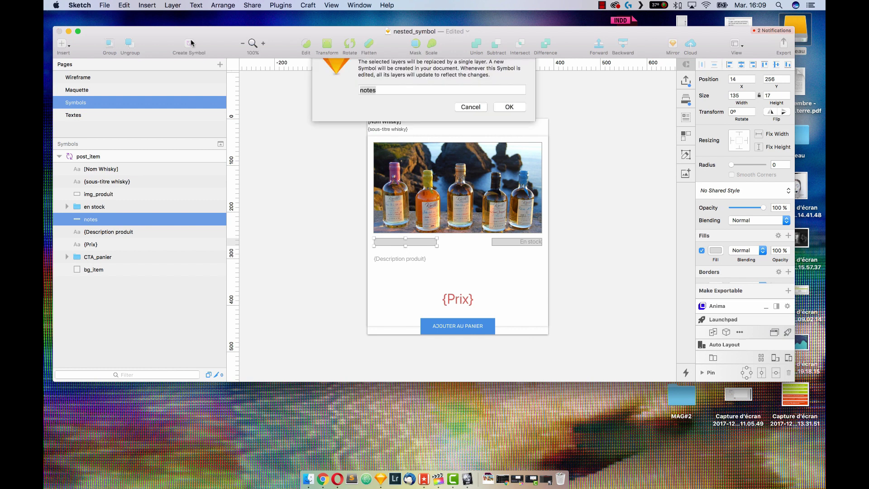
left_click(509, 128)
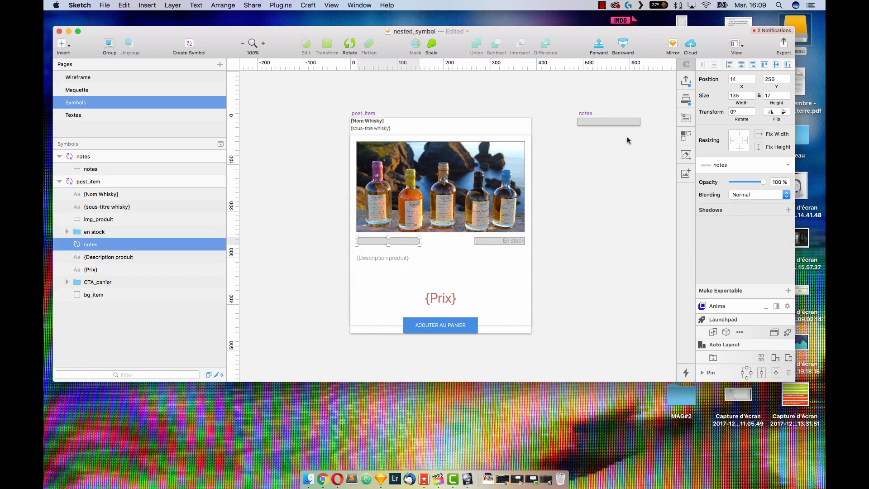
Rename the notes symbol master as "note 1".
left_click(611, 123)
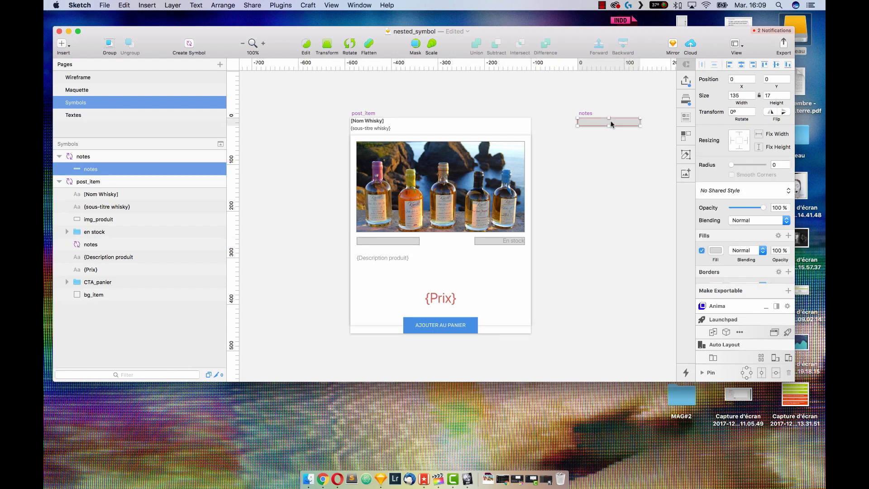
key("alt")
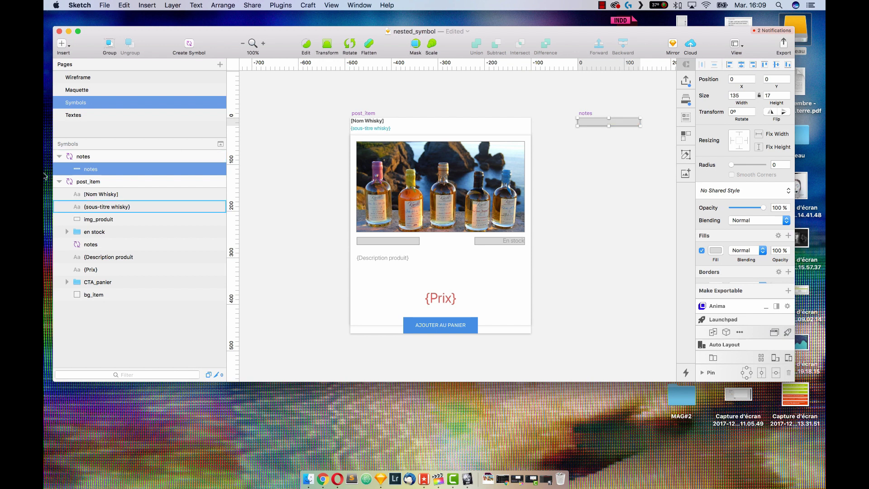
left_click(85, 157)
double_click(84, 157)
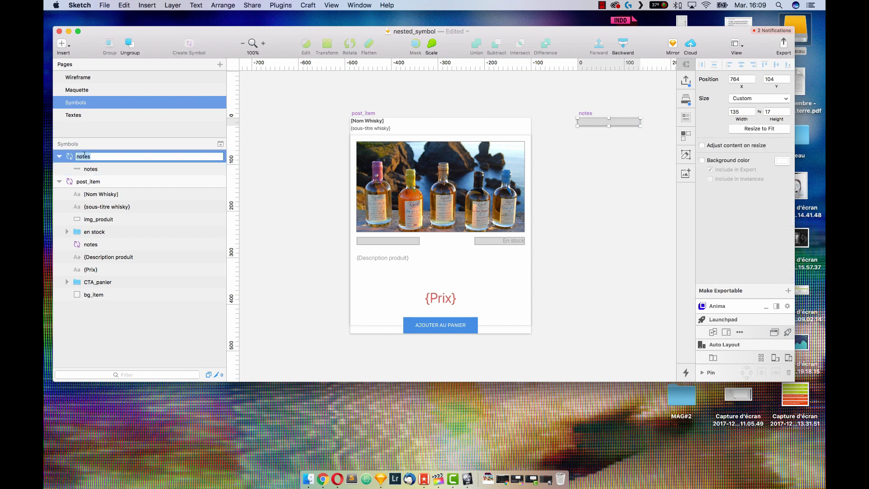
type("note 1")
key("Return")
Hide the notes rectangle inside the note 1 symbol.
left_click(599, 124)
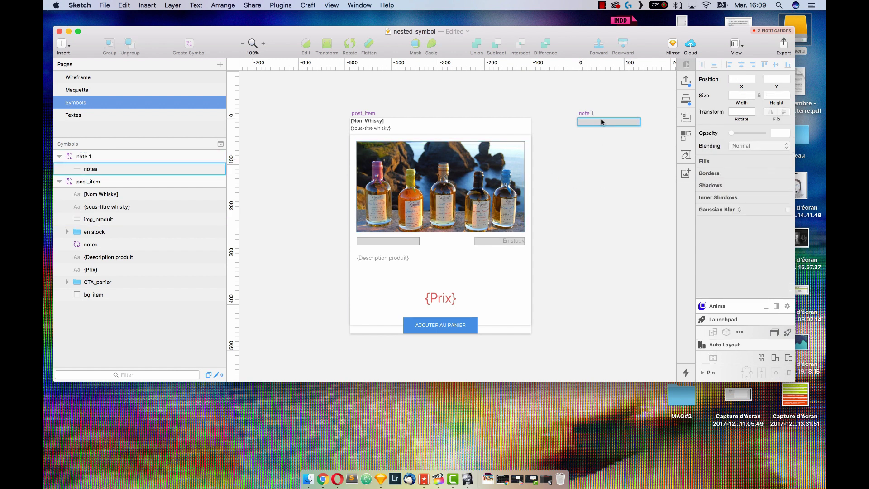
left_click(601, 118)
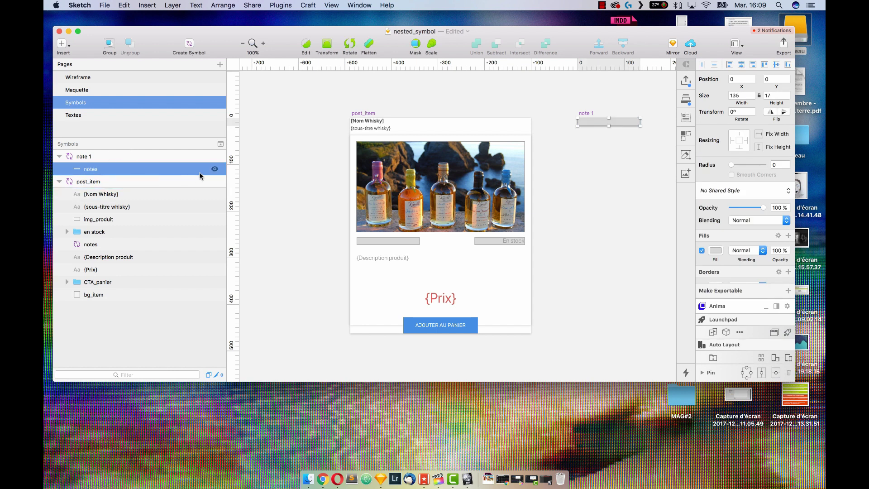
left_click(215, 170)
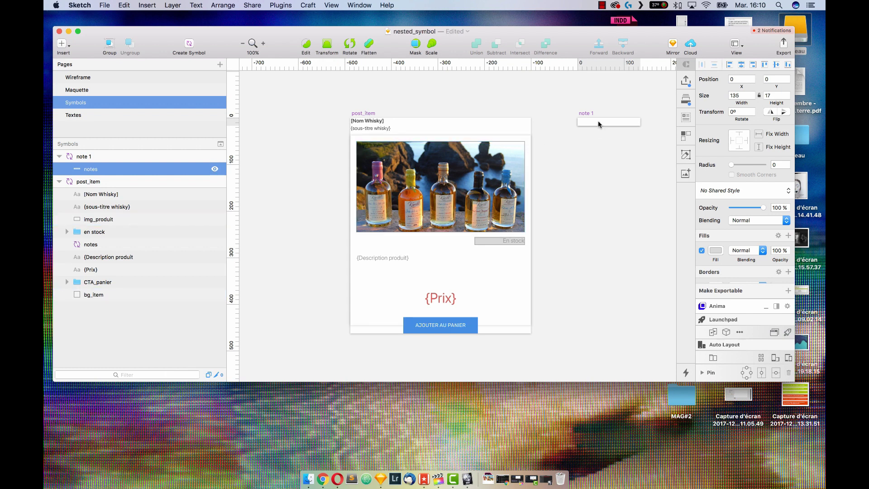
Switch to Nucleo and bring its large diamond icon into the note 1 symbol in Sketch.
key("super+space")
type("nuc")
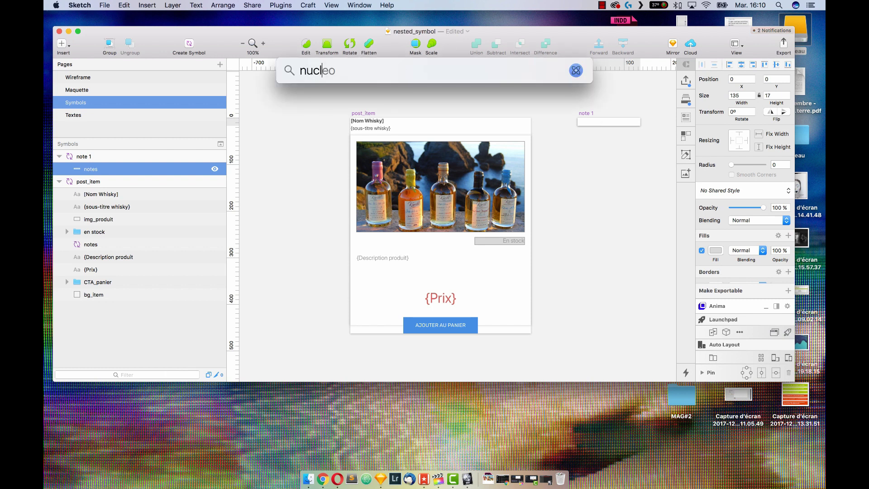
type("leo")
key("Return")
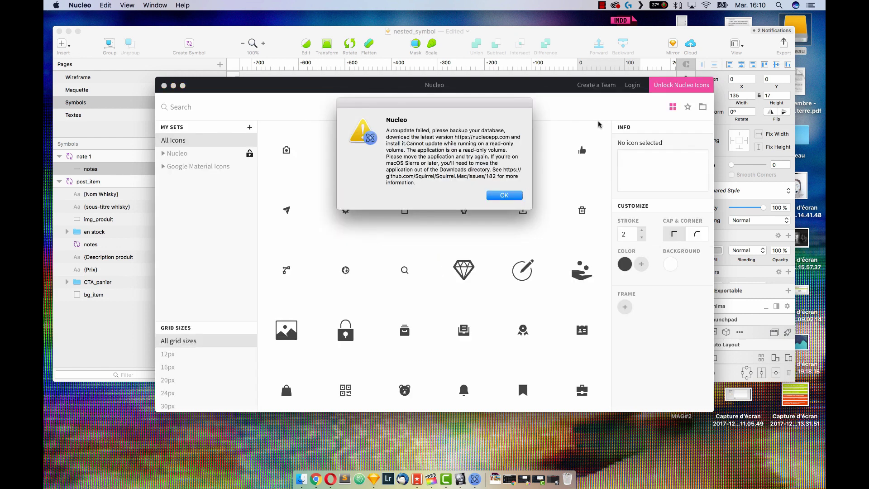
left_click(512, 199)
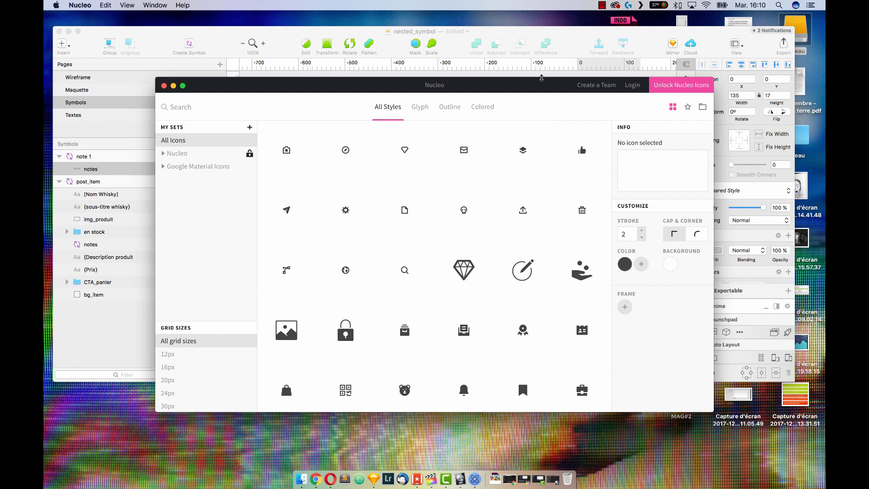
mouse_move(540, 85)
left_mouse_down()
mouse_move(490, 235)
mouse_move(468, 235)
left_mouse_up()
left_click_drag(397, 419, 584, 126)
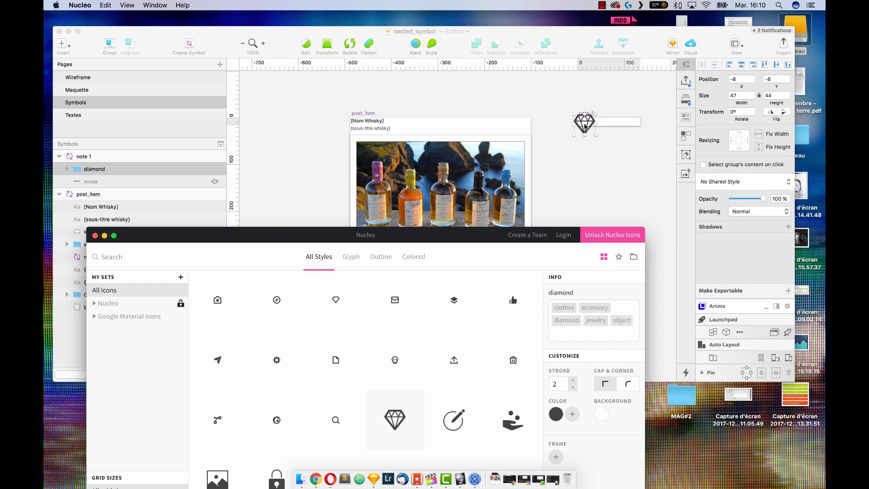
Scale the diamond icon down to 14 × 13 and position it at X 6, Y 2 inside the note 1 symbol.
left_click(585, 128)
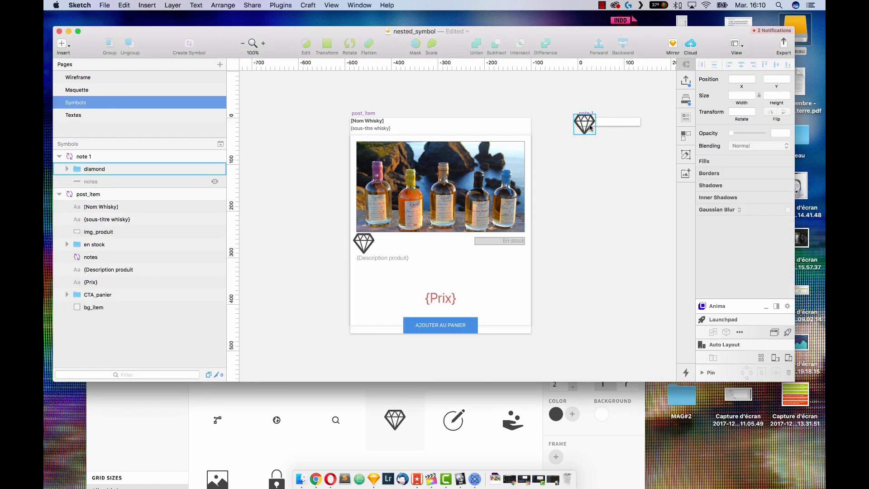
scroll(588, 128, "down", 3)
scroll(590, 128, "up", 5)
scroll(590, 127, "up", 10)
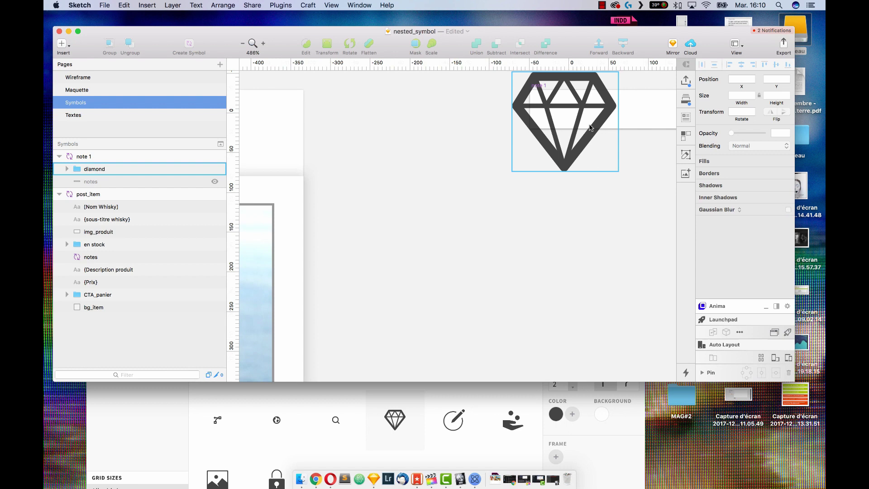
left_click(597, 134)
scroll(598, 133, "right", 5)
scroll(597, 134, "up", 2)
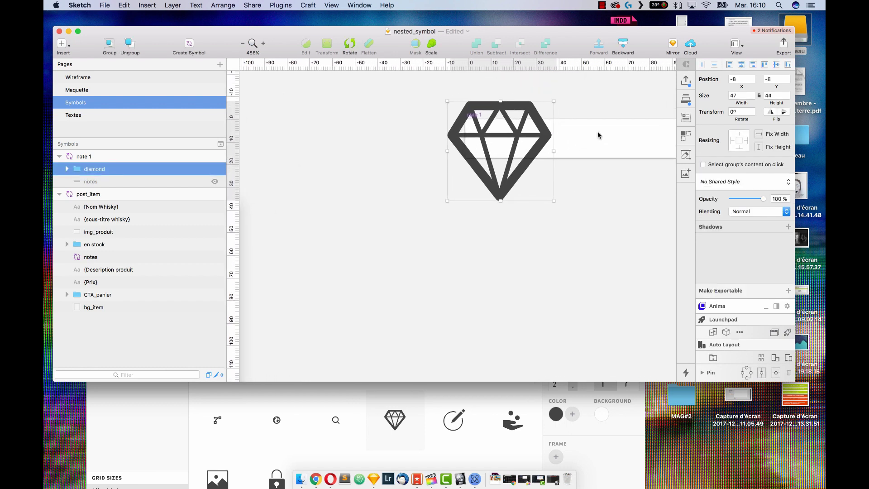
left_click(432, 44)
left_click(399, 105)
key("BackSpace")
key("BackSpace")
type("3")
left_click(503, 133)
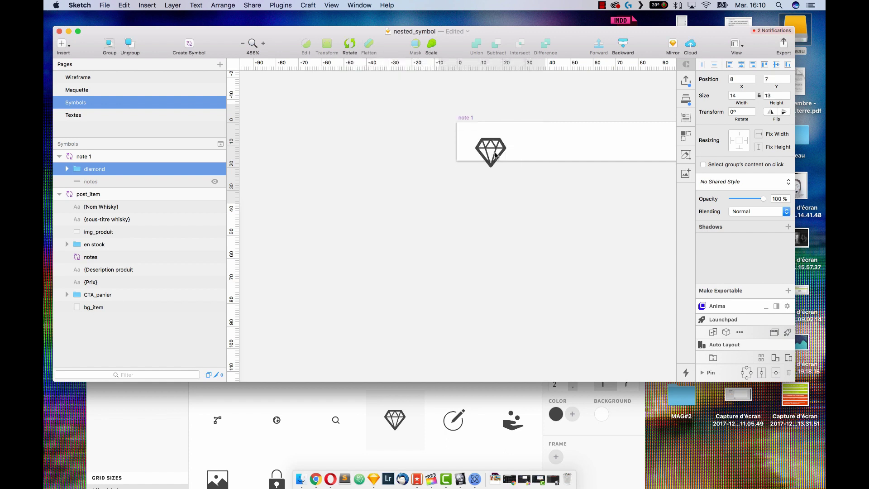
left_click_drag(494, 141, 492, 136)
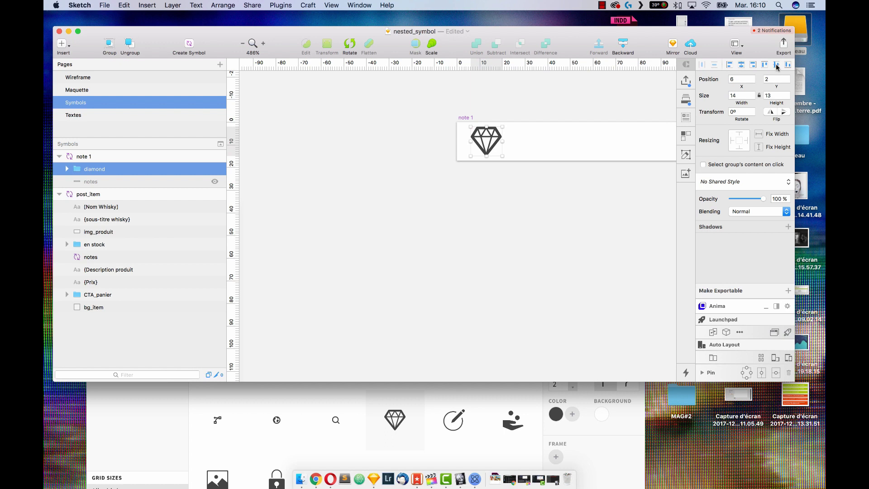
left_click(575, 205)
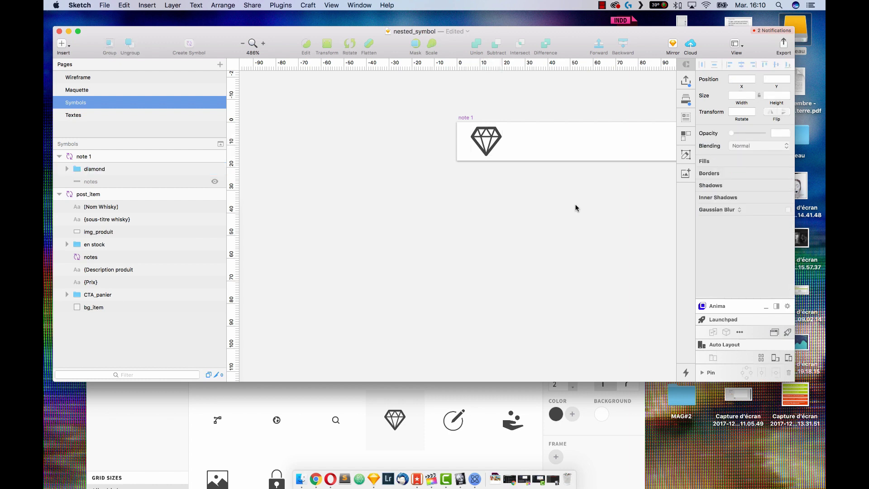
Examine the shape layers and their fill in the diamond group of the note 1 symbol.
scroll(576, 208, "down", 10)
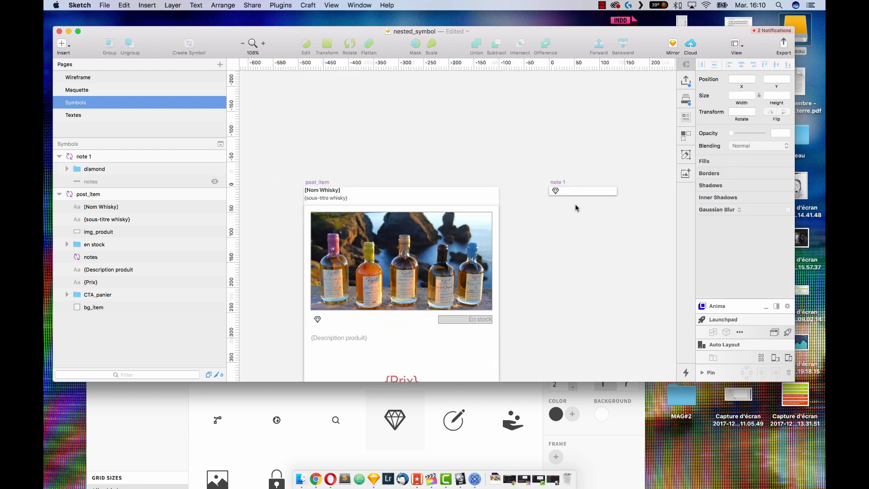
scroll(575, 208, "down", 1)
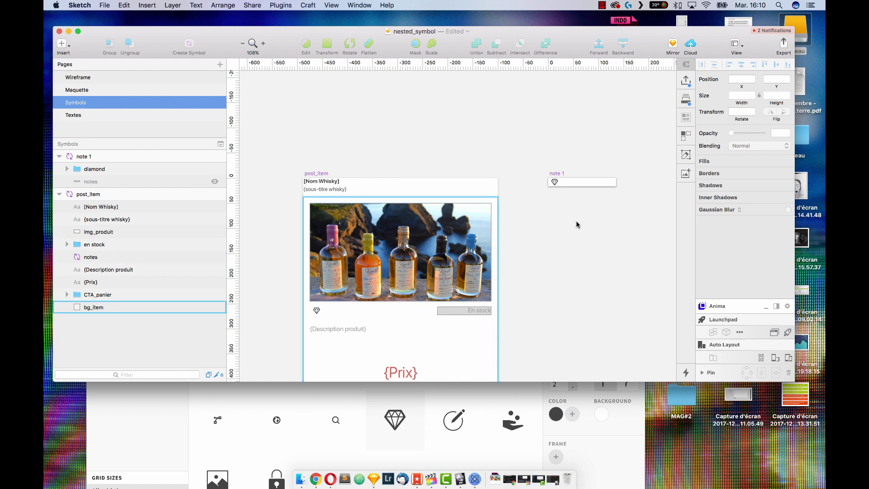
left_click(68, 169)
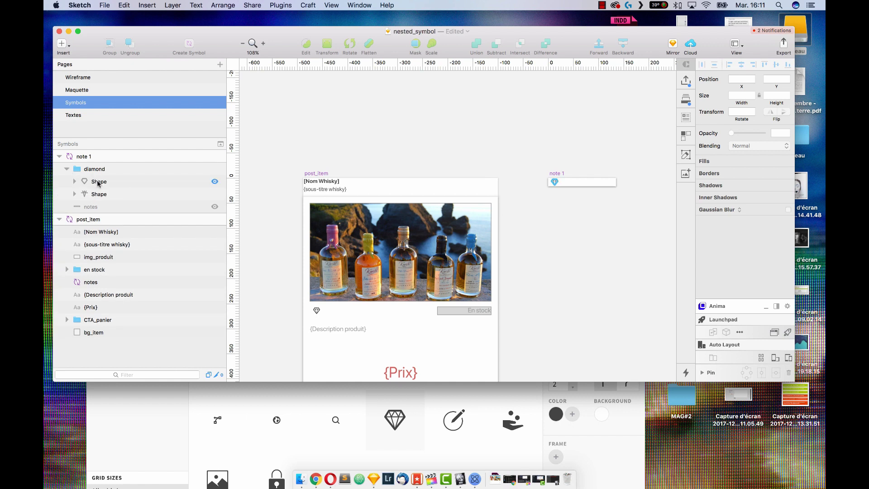
left_click(83, 156)
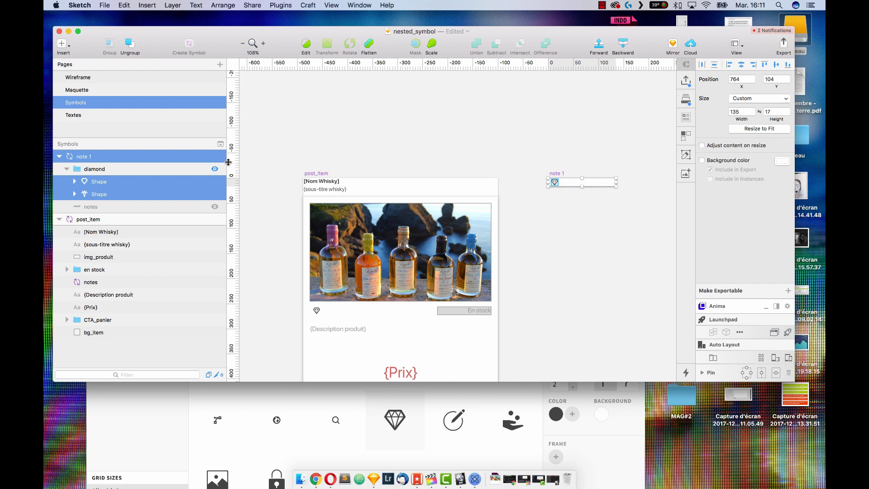
left_click(270, 151)
left_click(106, 182)
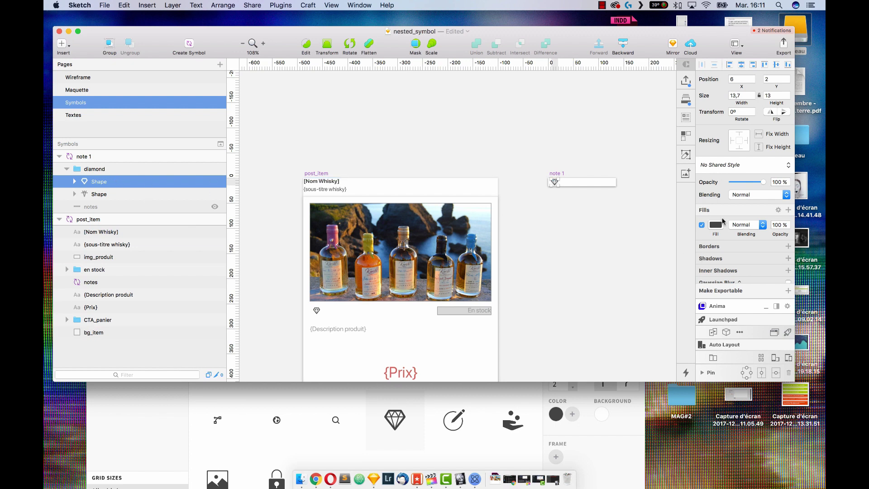
left_click(594, 239)
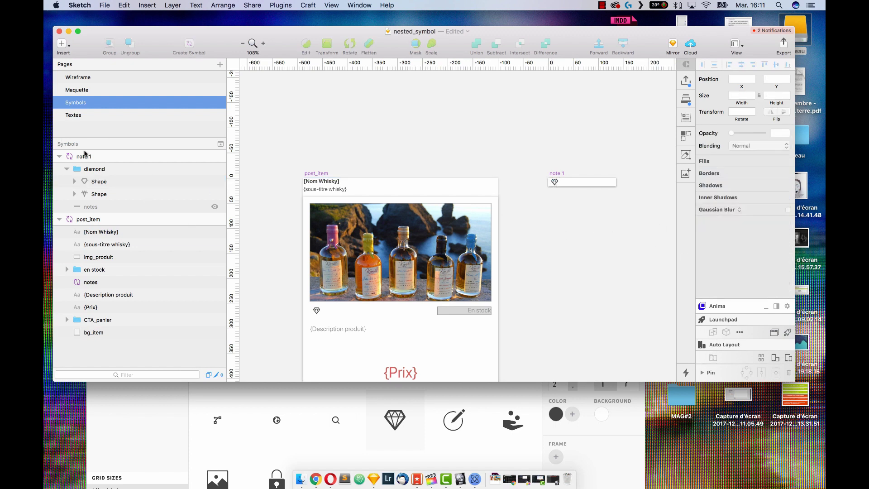
Duplicate the note 1 symbol master directly below it at X 764, Y 144 and rename the copy "note 2".
left_click(87, 155)
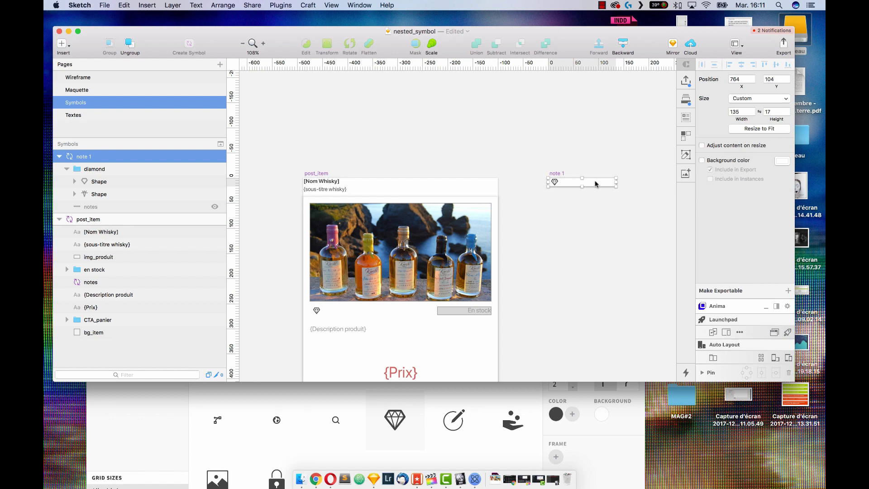
left_click_drag(595, 183, 591, 203)
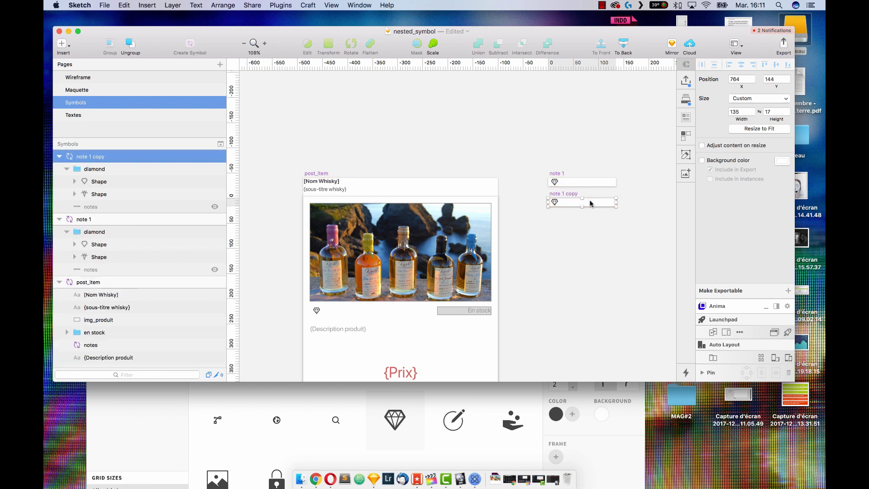
double_click(91, 157)
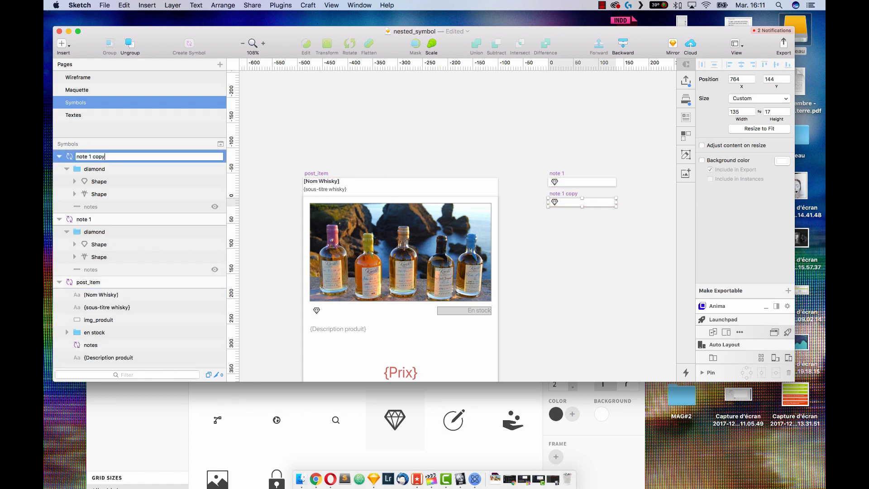
type("2")
key("Return")
left_click(599, 243)
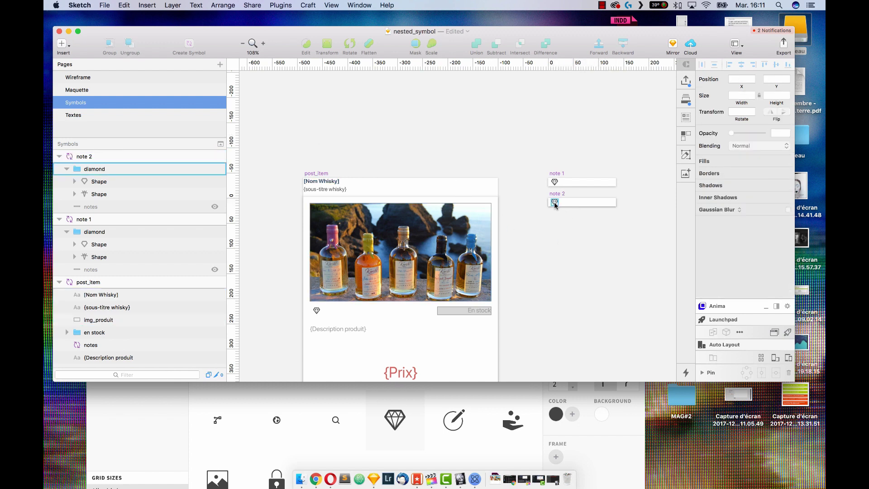
Duplicate the diamond in the note 2 symbol and place the copy to its right at X 30, Y 2.
left_click(555, 203)
left_click_drag(555, 203, 567, 202)
left_click(572, 228)
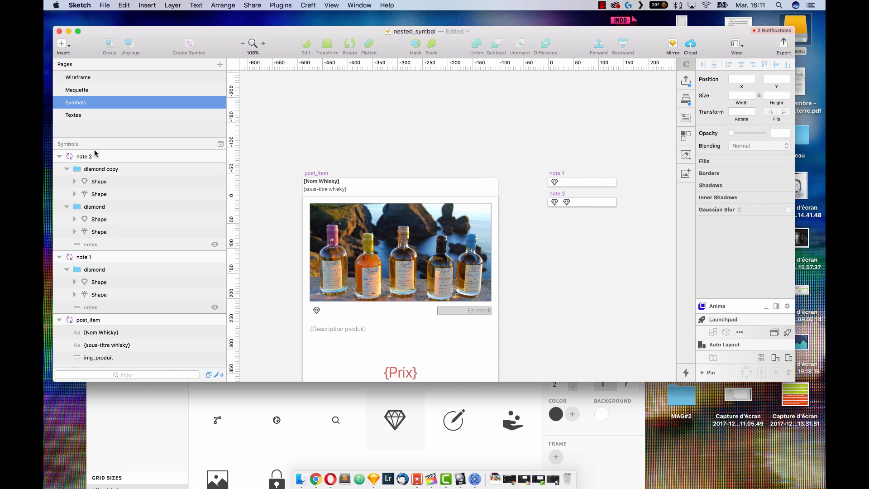
Duplicate the note 2 symbol master below it at X 764, Y 184 and rename the copy "note 3".
left_click(91, 157)
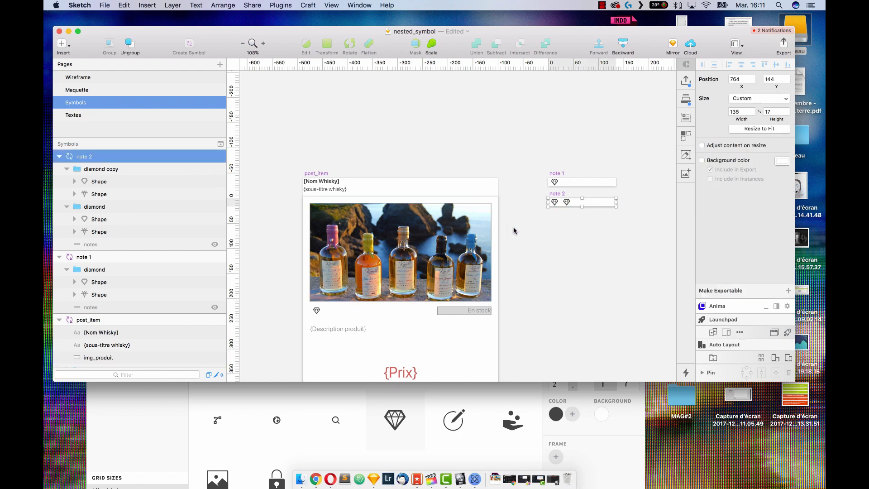
left_click_drag(591, 213, 591, 223)
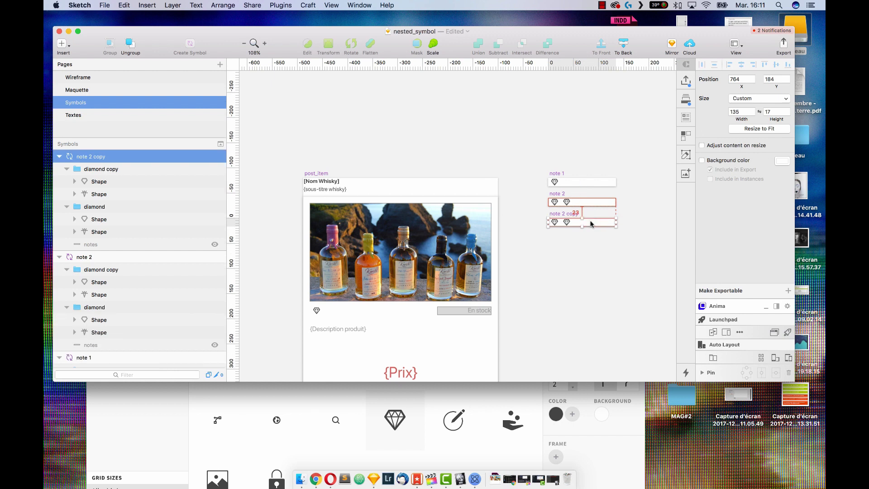
double_click(92, 156)
key("Right")
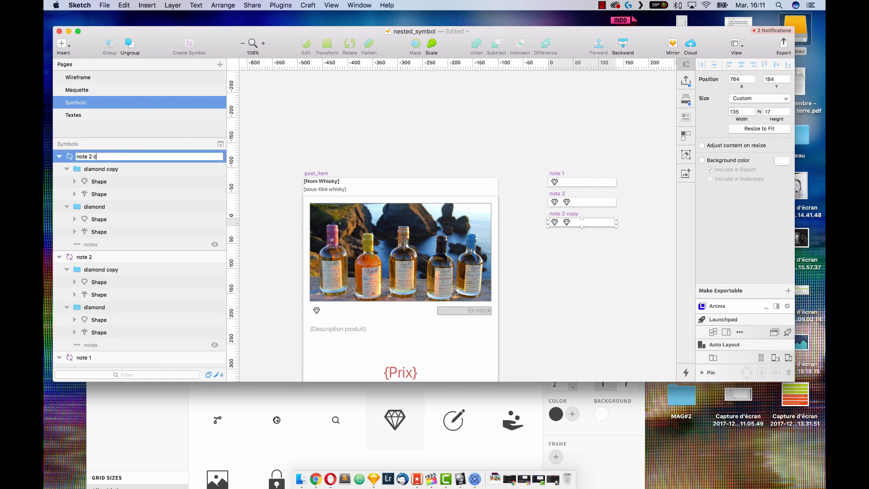
type("3")
key("Return")
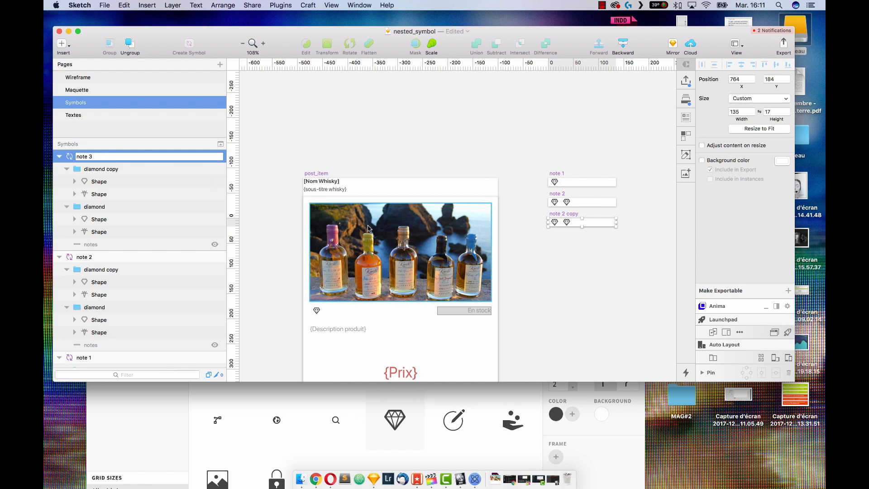
Duplicate the second diamond in the note 3 symbol to the right as an evenly spaced third diamond.
left_click(567, 222)
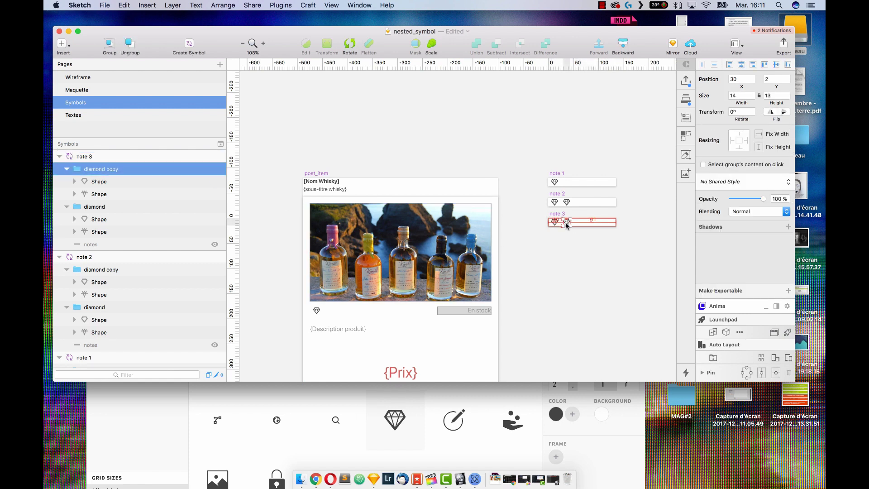
left_click_drag(566, 225, 579, 225)
left_click(577, 263)
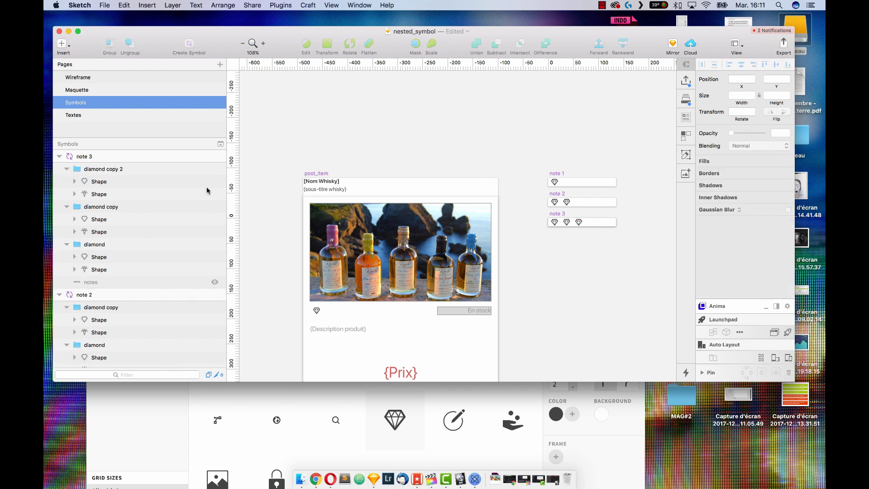
Duplicate the note 3 symbol master below it at X 764, Y 224 and rename the copy "note 4".
left_click(125, 156)
left_click_drag(600, 228, 599, 247)
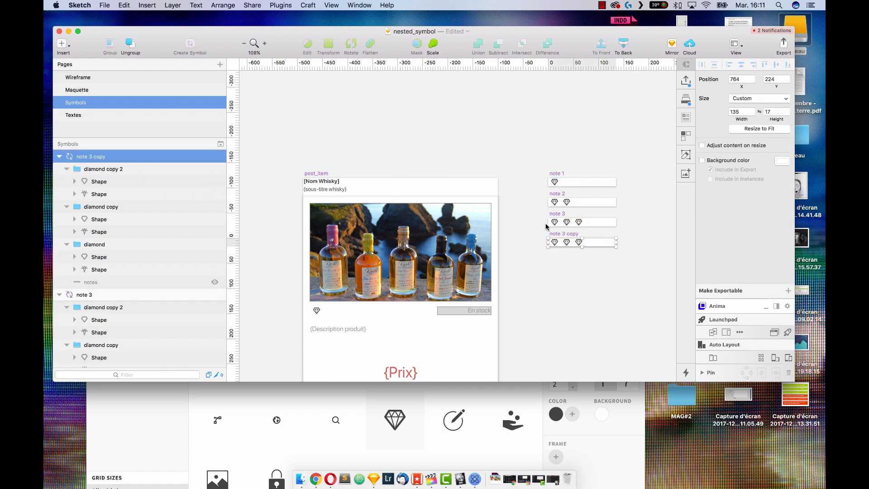
double_click(101, 156)
left_click_drag(113, 152, 90, 153)
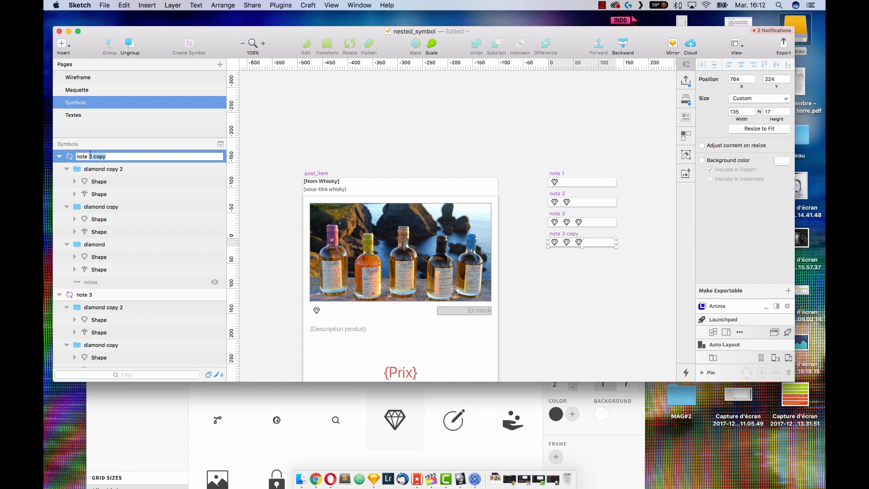
type("4")
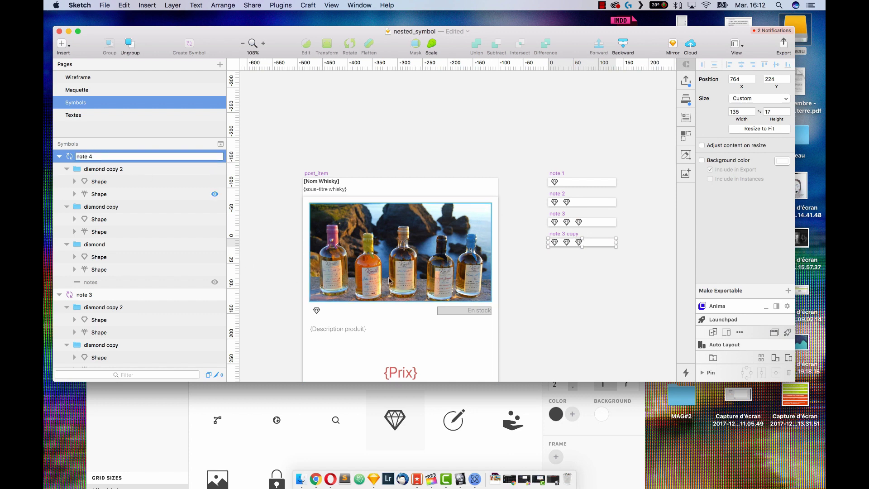
left_click(577, 273)
Duplicate the third diamond in the note 4 symbol to X 78, Y 2 as a fourth diamond.
left_click(578, 242)
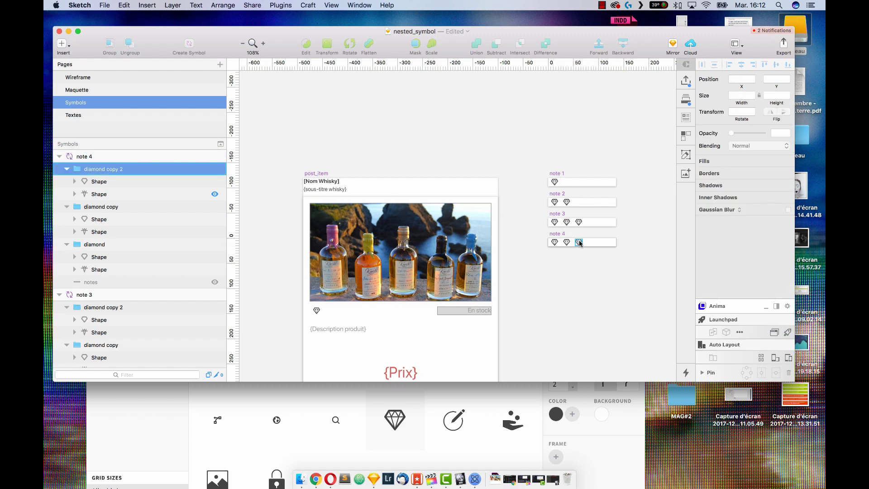
key("alt")
left_click_drag(581, 242, 593, 242)
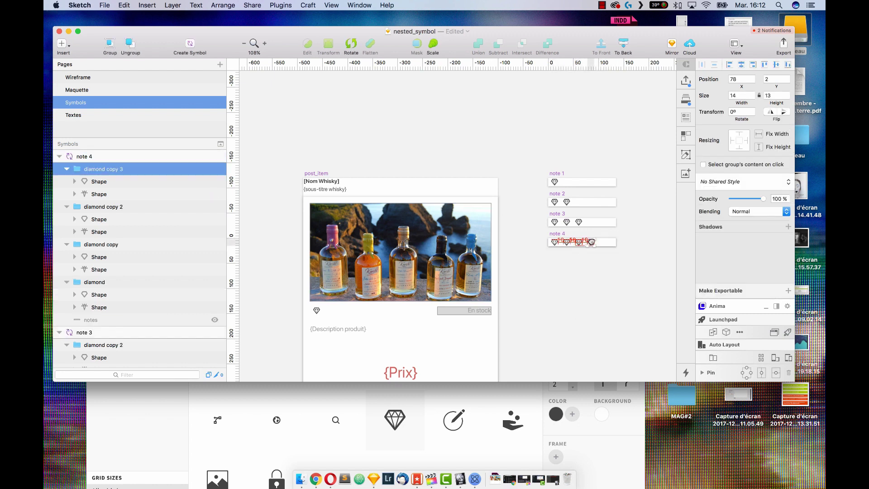
left_click(588, 274)
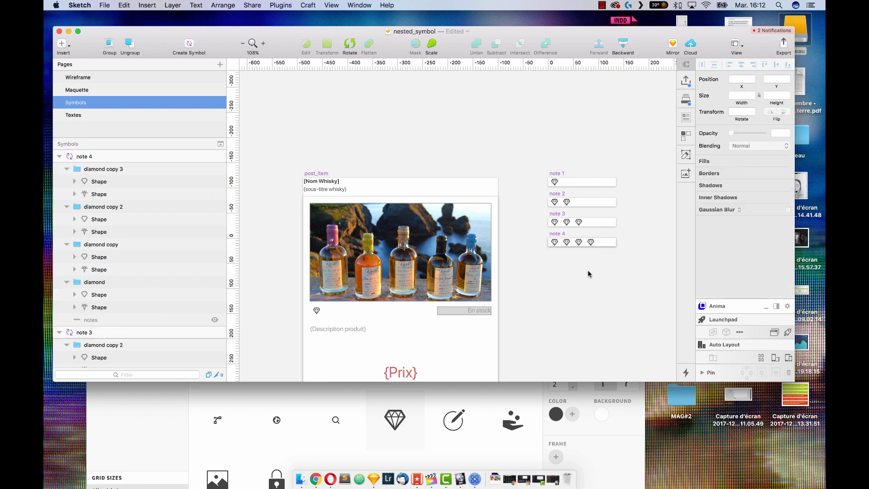
Duplicate the note 4 symbol master below it at X 764, Y 264 and rename the copy "note 5".
left_click(151, 156)
left_click_drag(606, 245, 606, 264)
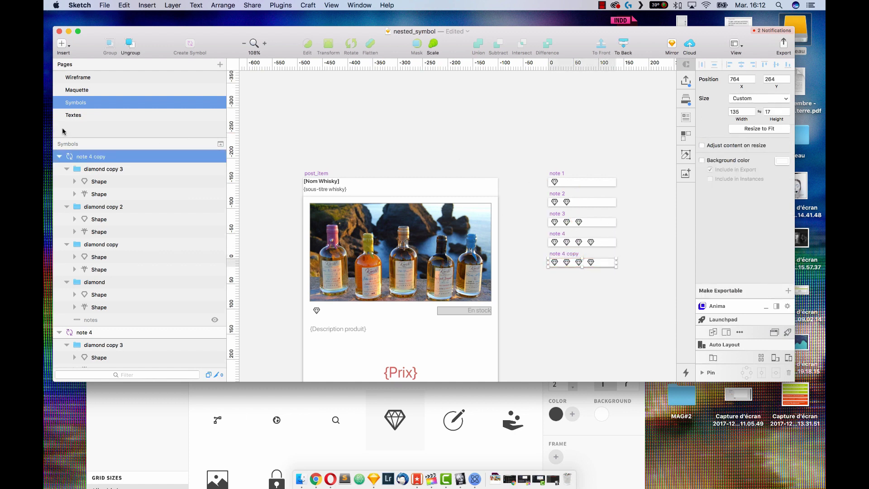
double_click(101, 156)
key("Right")
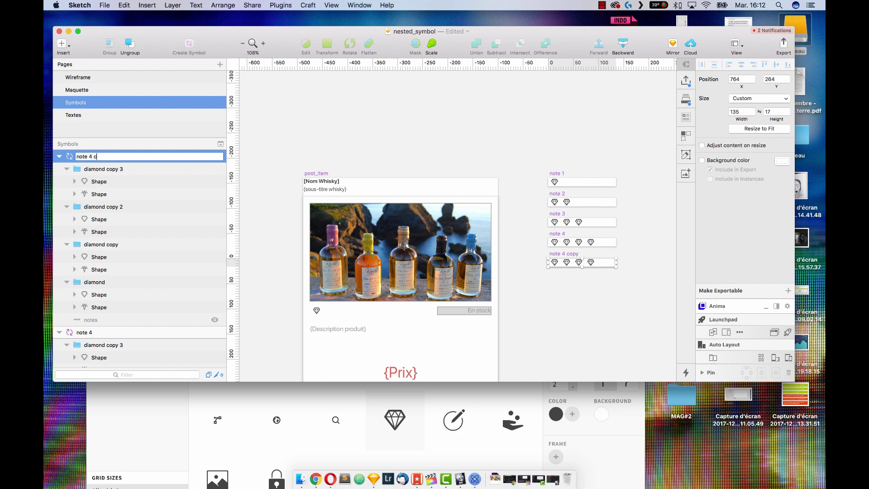
type("5")
left_click(591, 311)
Duplicate the fourth diamond in the note 5 symbol to the right as an evenly spaced fifth diamond.
left_click(590, 265)
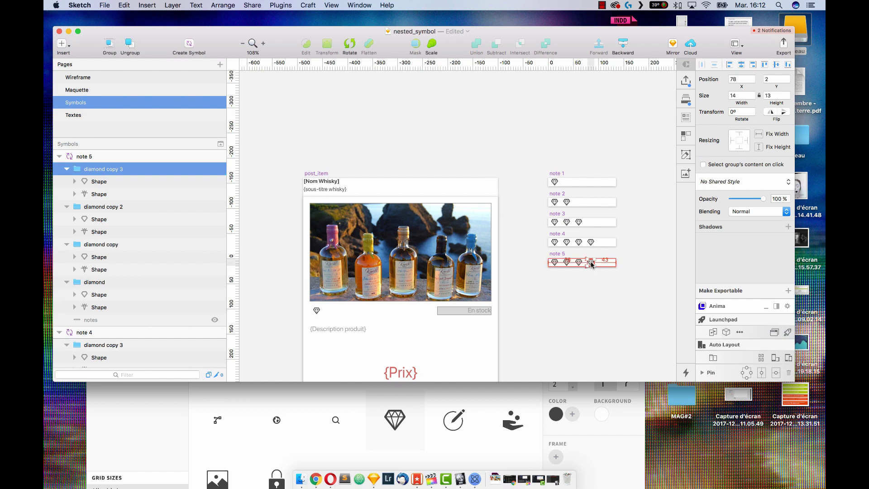
left_click_drag(591, 265, 602, 267)
left_click(599, 289)
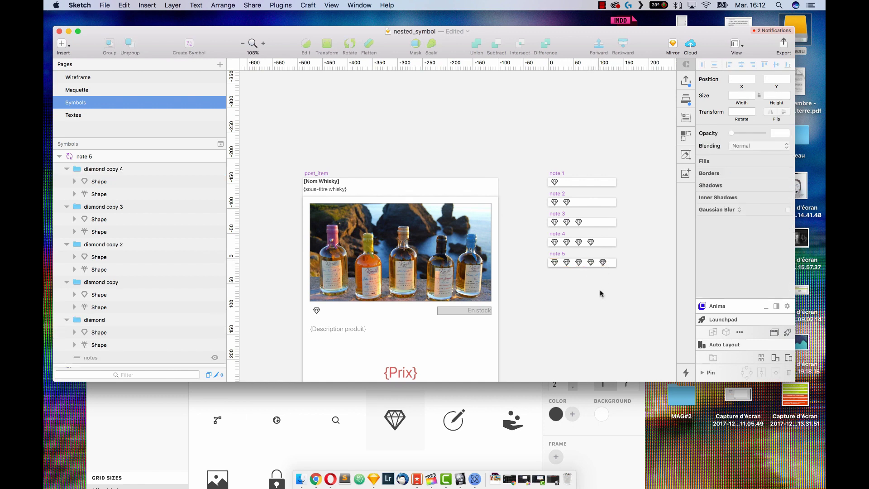
Try note 2 and note 5 as the notes override of the post_item instance on the Maquette page, and return it to note 1.
scroll(600, 289, "down", 2)
scroll(599, 289, "down", 3)
scroll(599, 289, "left", 1)
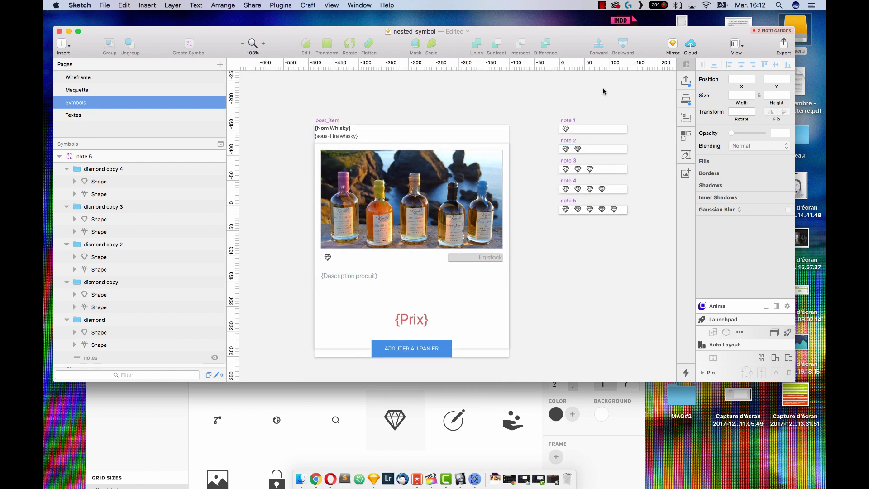
left_click(329, 256)
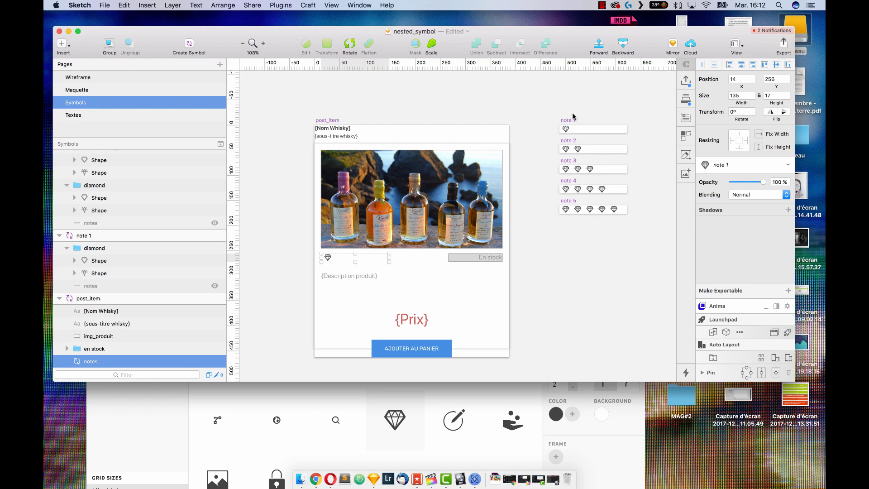
left_click(92, 89)
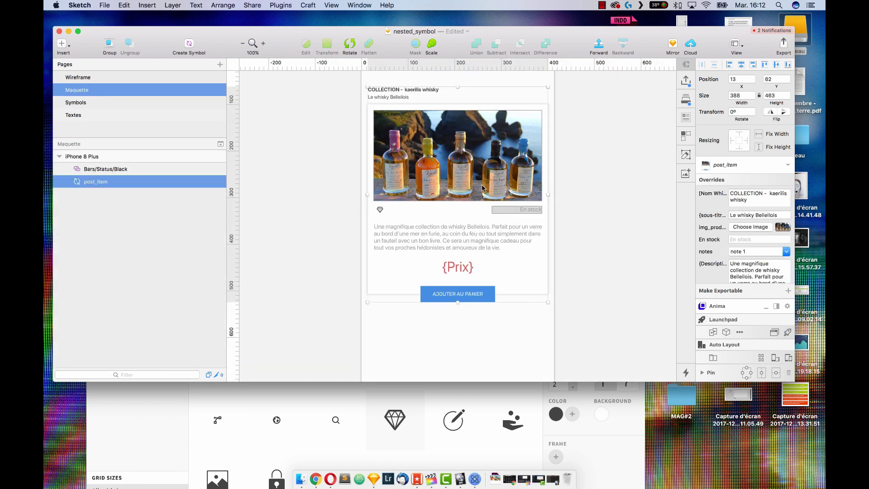
left_click(773, 252)
left_click(759, 291)
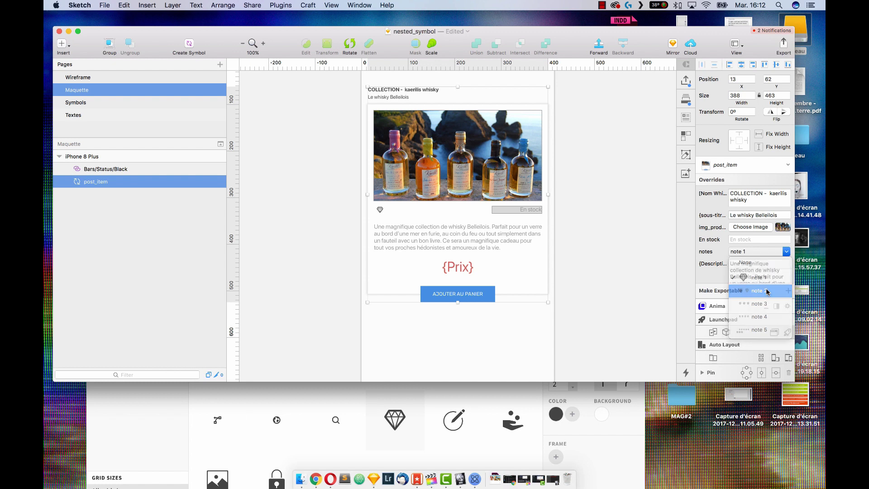
left_click(757, 249)
left_click(764, 330)
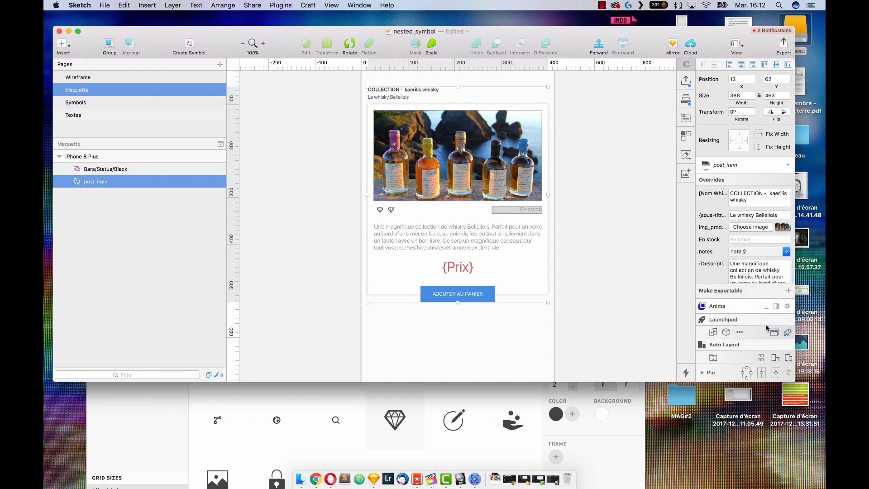
left_click(764, 256)
left_click(761, 277)
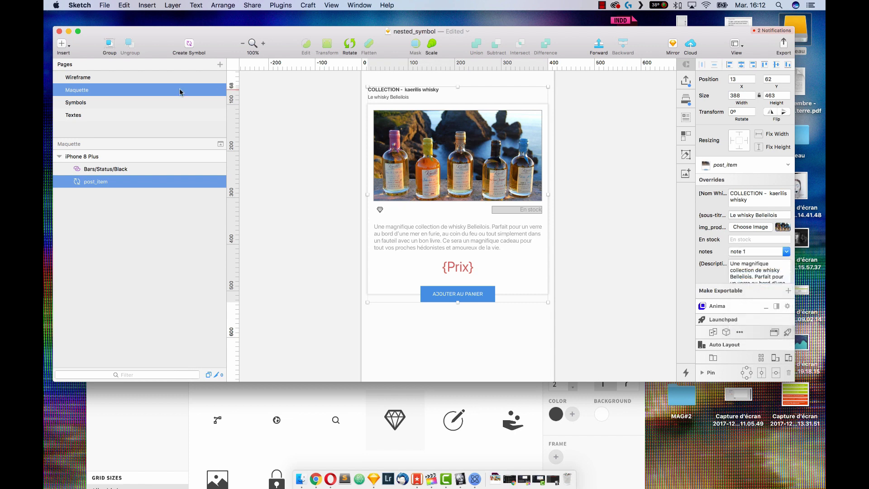
Set the width of the note 5 symbol master on the Symbols page to 136.
left_click(124, 102)
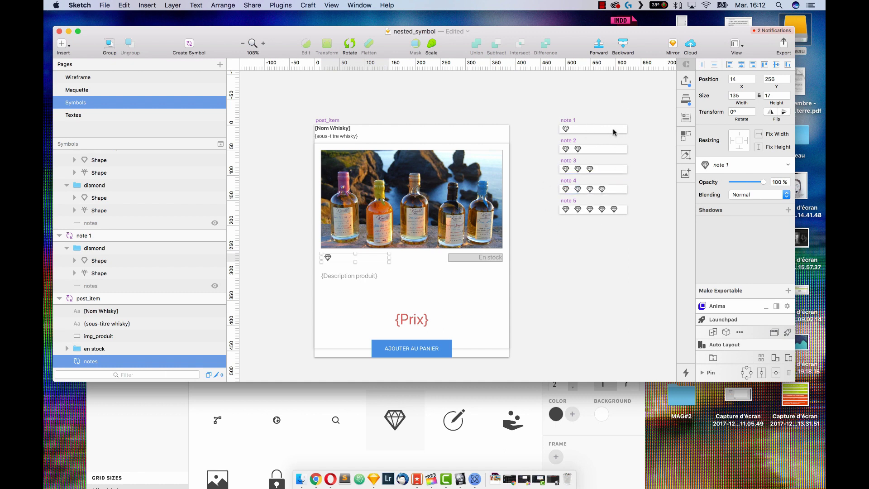
left_click(106, 234)
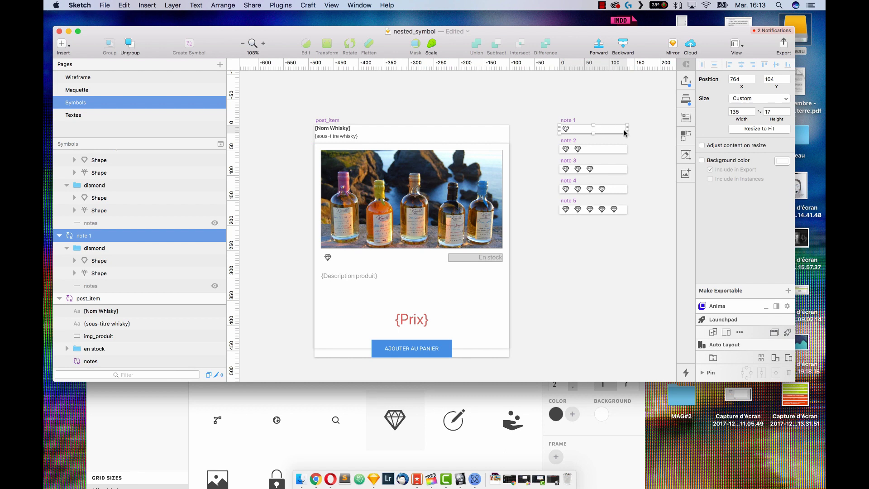
left_click(624, 212)
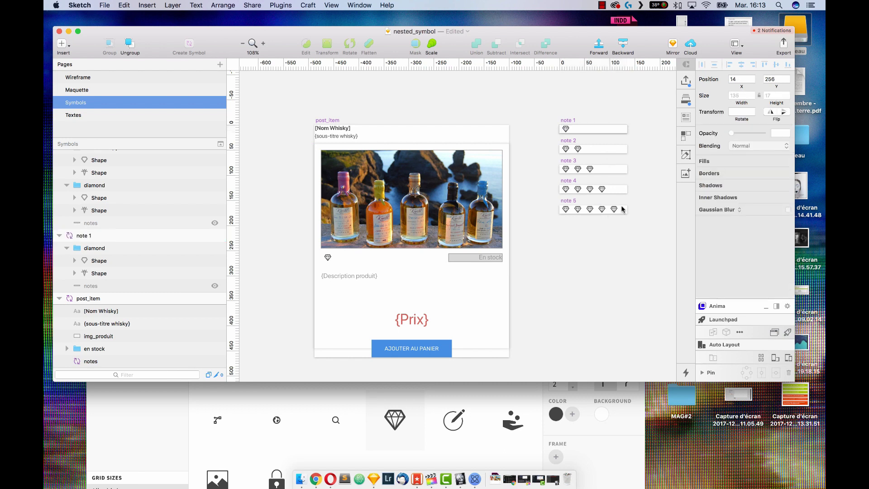
scroll(150, 196, "up", 15)
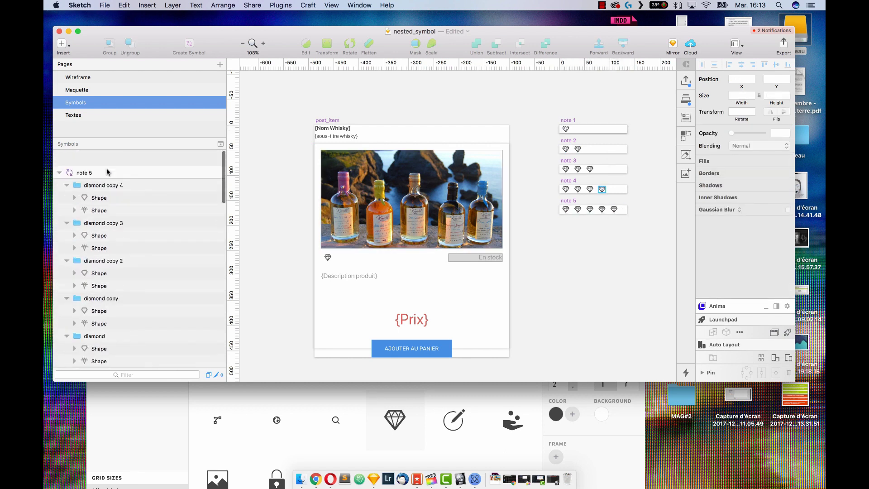
left_click(89, 156)
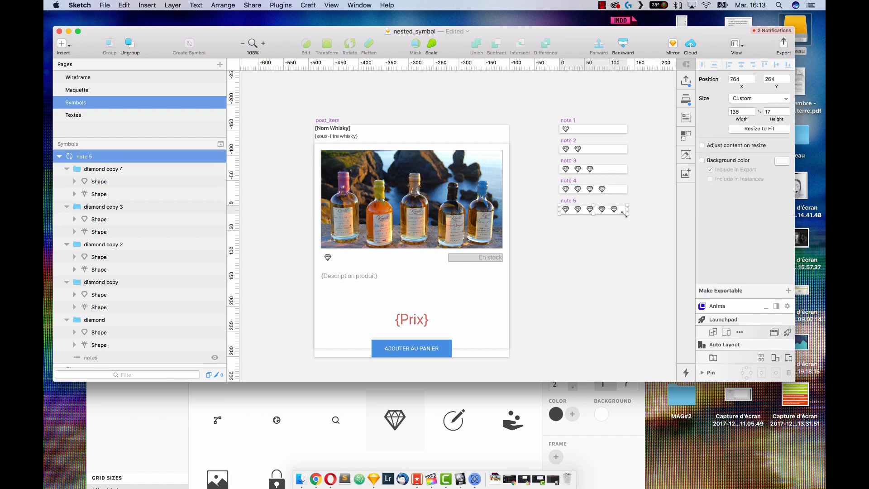
left_click(747, 110)
left_click(664, 176)
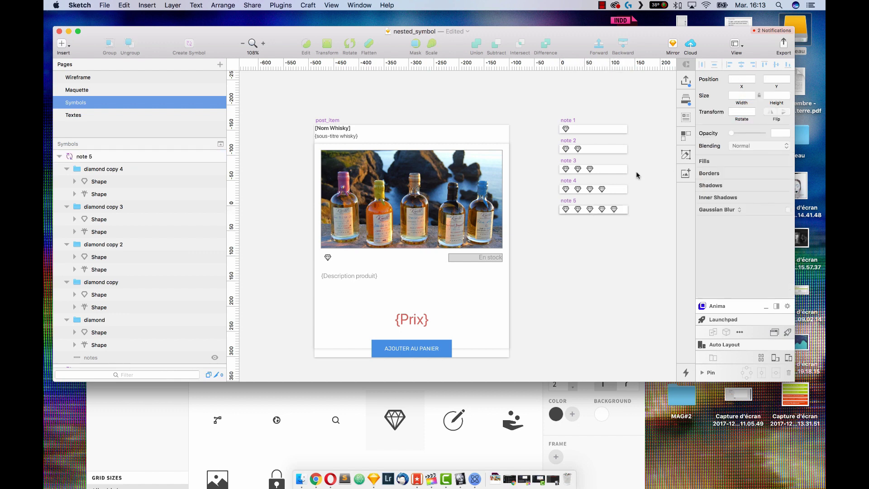
Check which symbols are offered as the notes override of the post_item instance on the Maquette page.
left_click(77, 89)
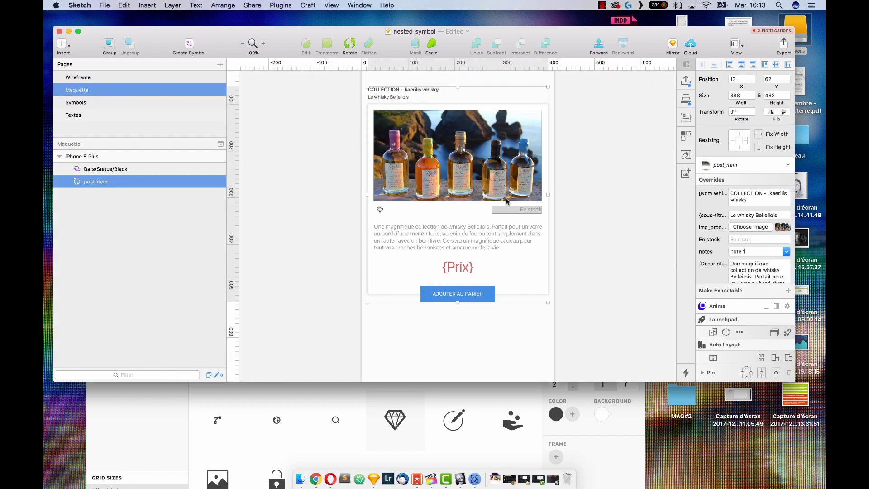
left_click(759, 252)
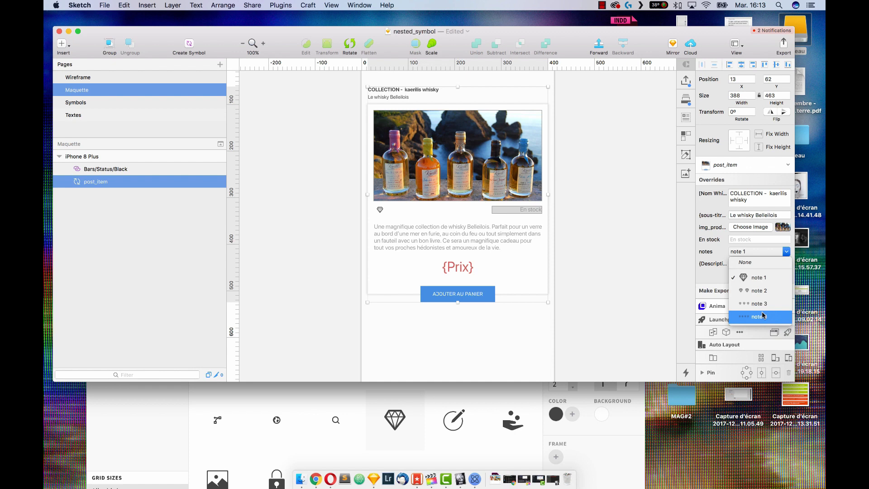
left_click(143, 100)
Return the note 5 symbol master on the Symbols page to a width of 135.
left_click(143, 102)
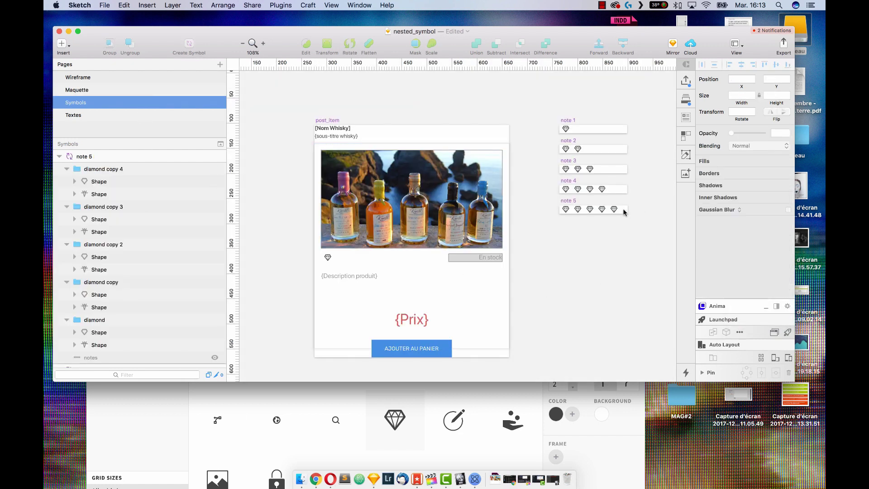
left_click(85, 157)
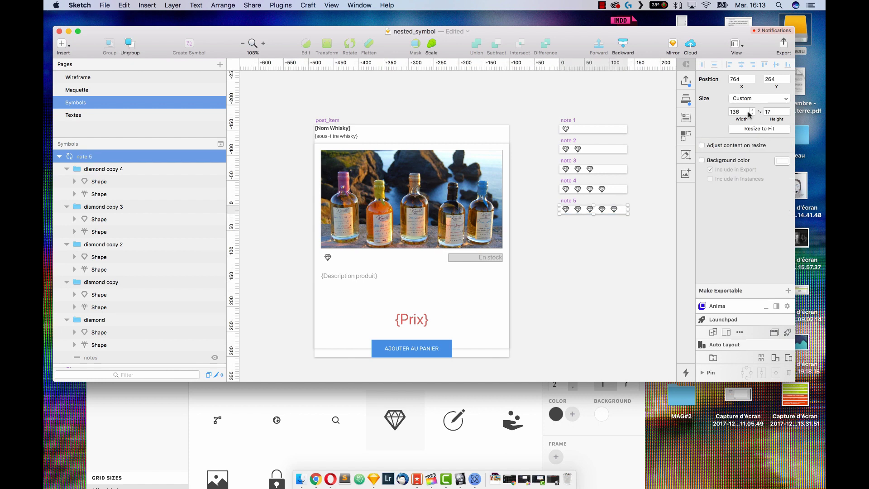
left_click(744, 111)
left_click(648, 190)
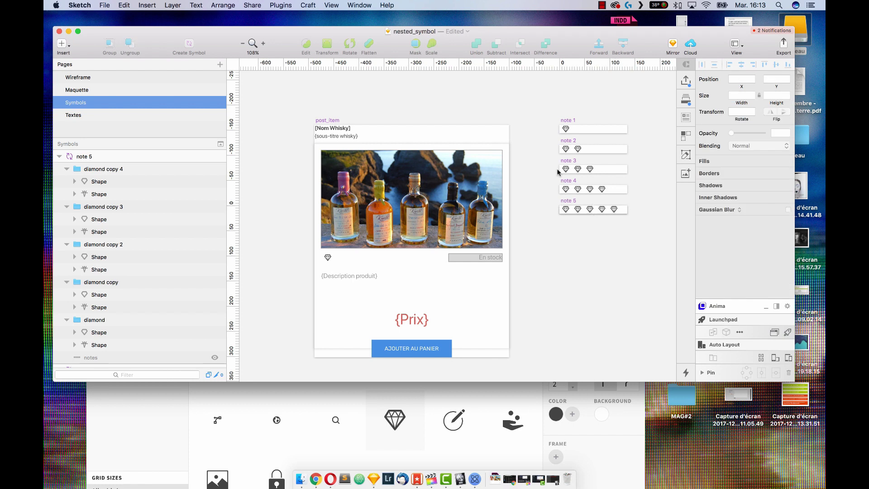
Set the notes override of the post_item instance on the Maquette page to note 3.
left_click(92, 89)
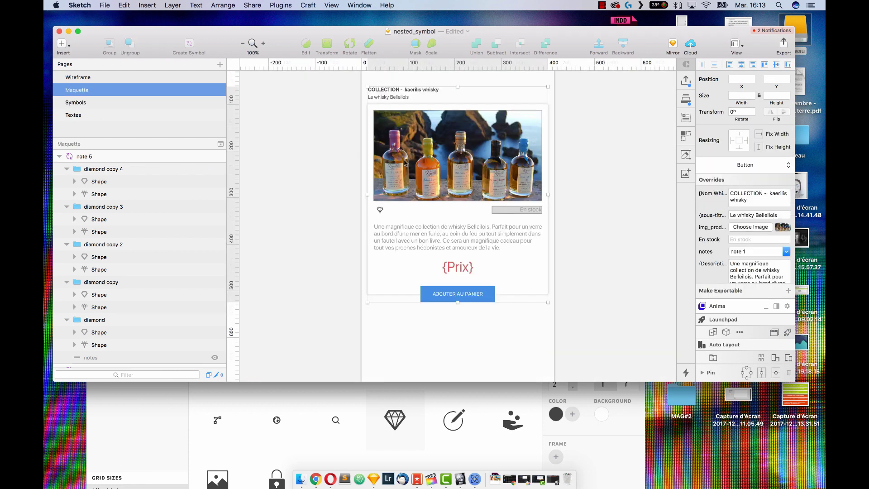
left_click(753, 253)
left_click(760, 304)
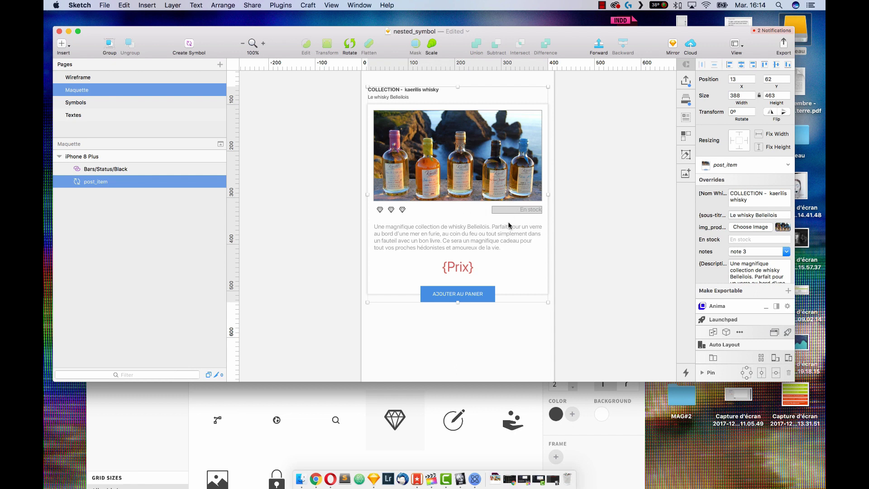
Create a symbol named "stock" from the en stock group in the post_item symbol on the Symbols page.
left_click(89, 104)
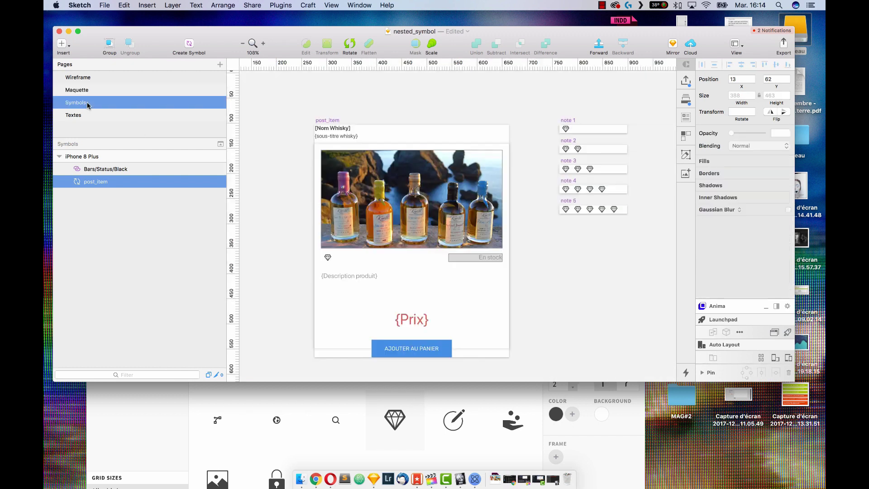
left_click(490, 257)
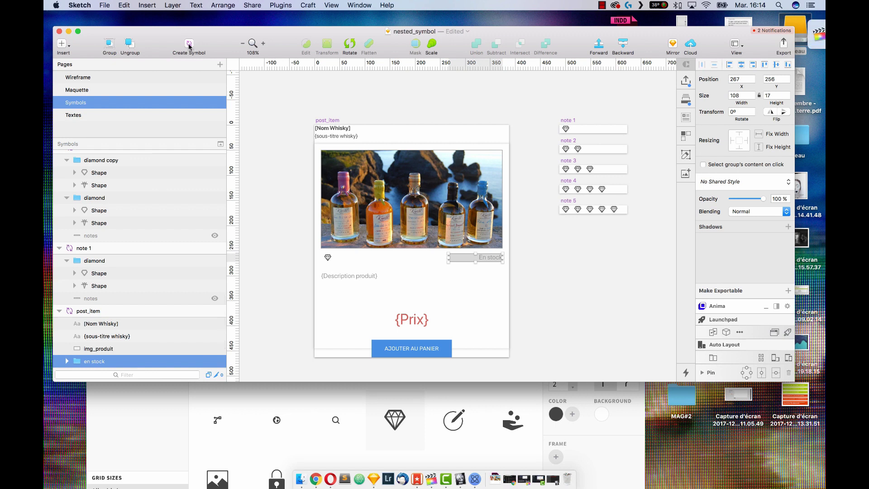
left_click(189, 46)
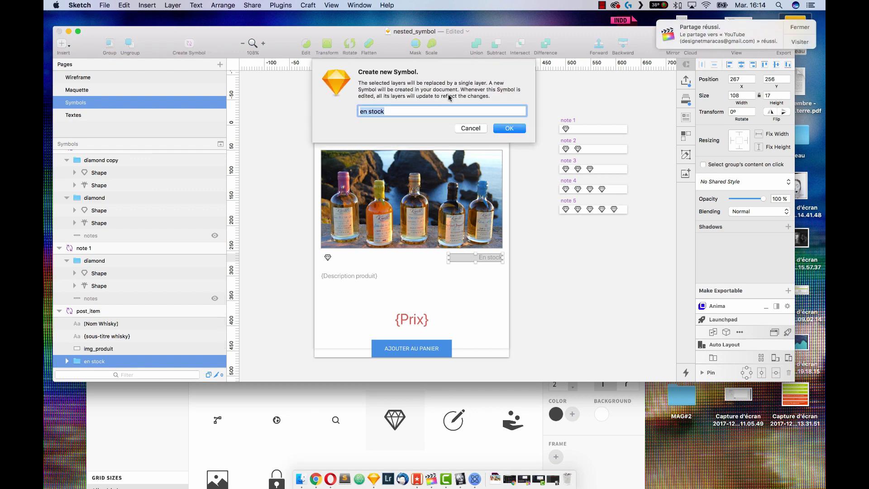
type("s")
key("Return")
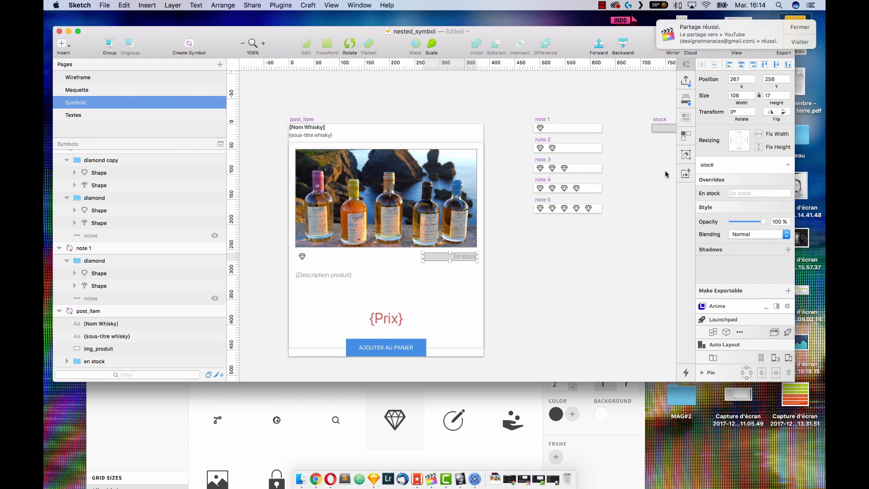
Rename the stock symbol master as "en stock".
scroll(661, 172, "right", 5)
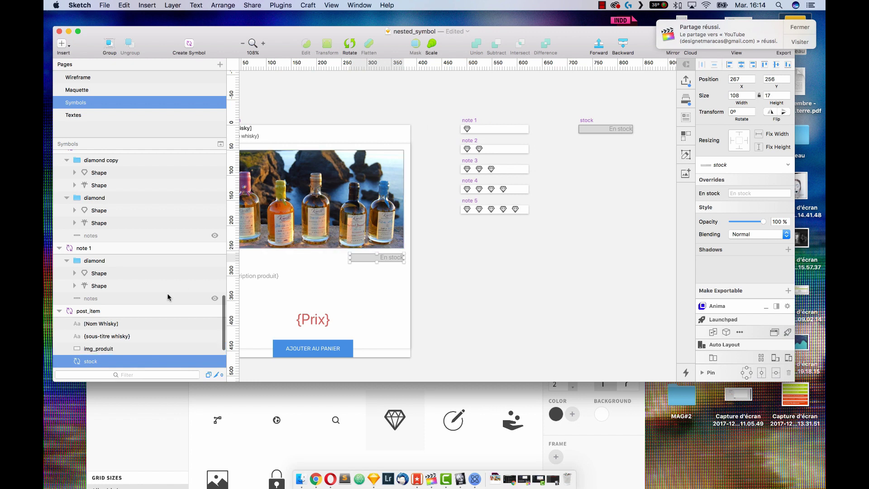
scroll(130, 203, "up", 10)
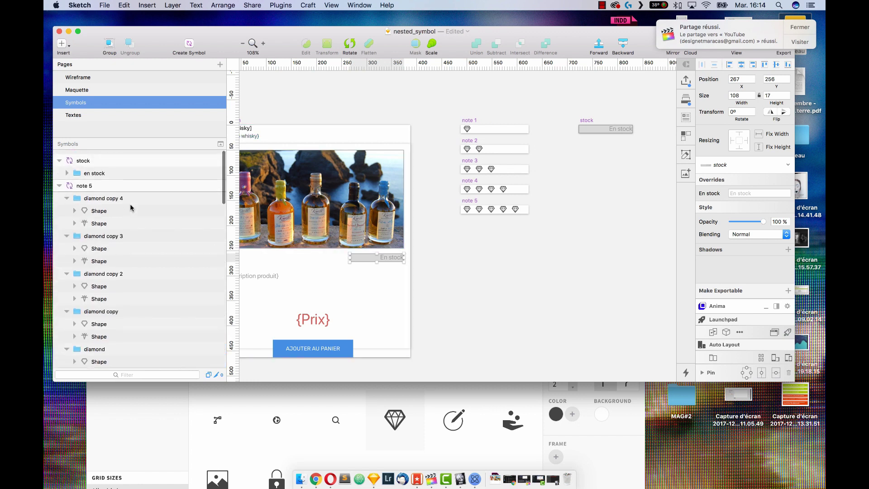
left_click(83, 157)
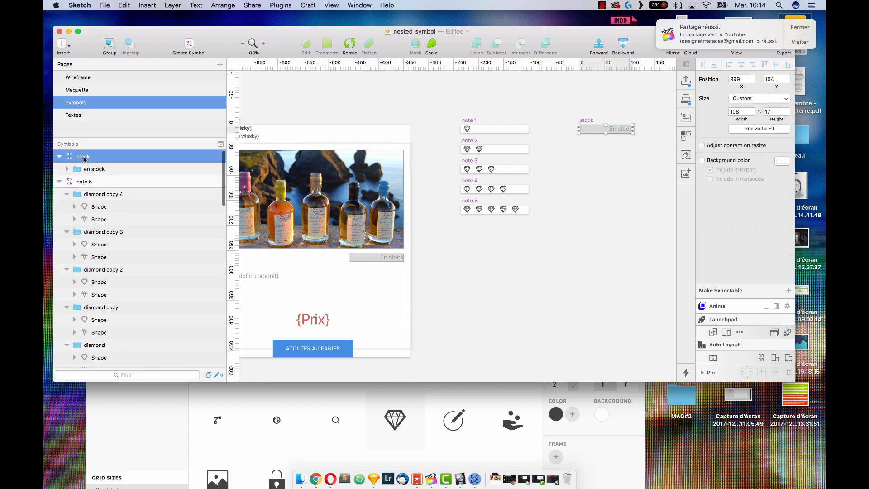
double_click(84, 157)
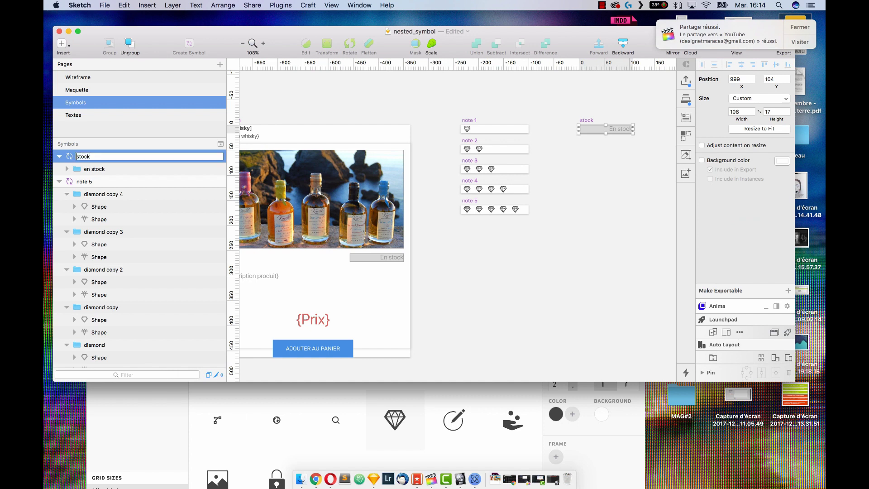
type("en")
key("Return")
left_click(589, 130)
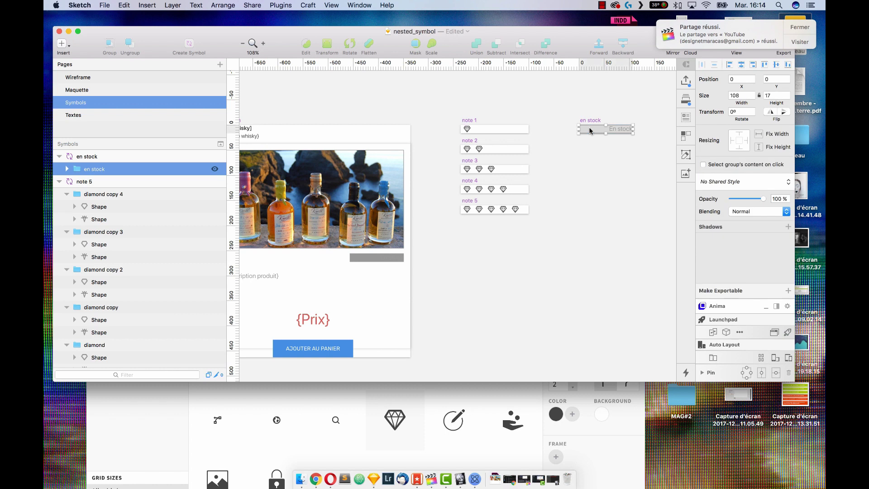
left_click_drag(589, 131, 589, 159)
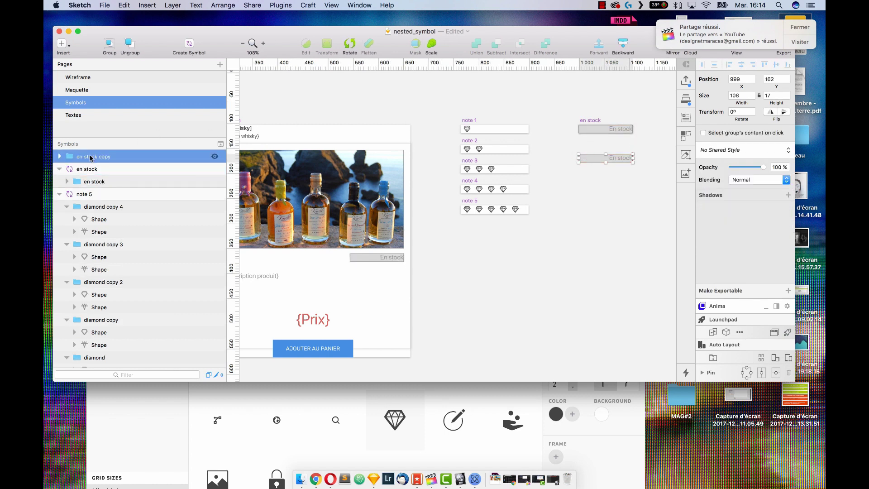
scroll(99, 164, "down", 2)
scroll(99, 164, "up", 2)
left_click(648, 220)
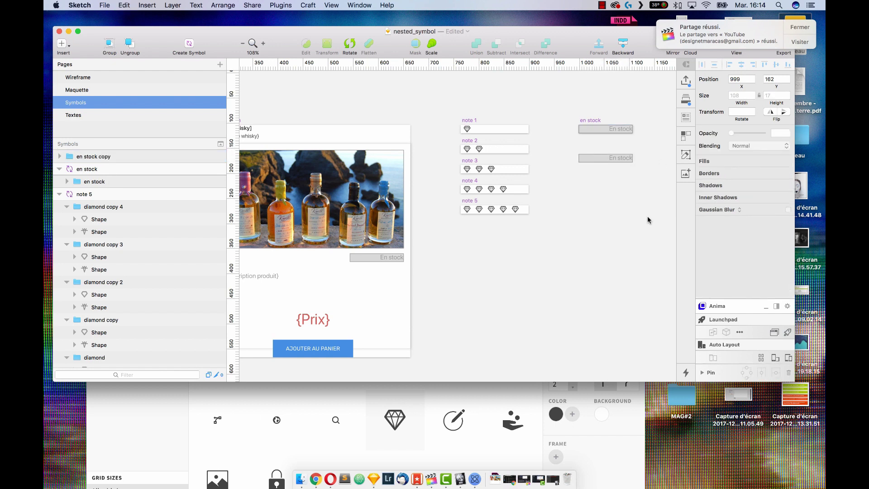
key("super+z")
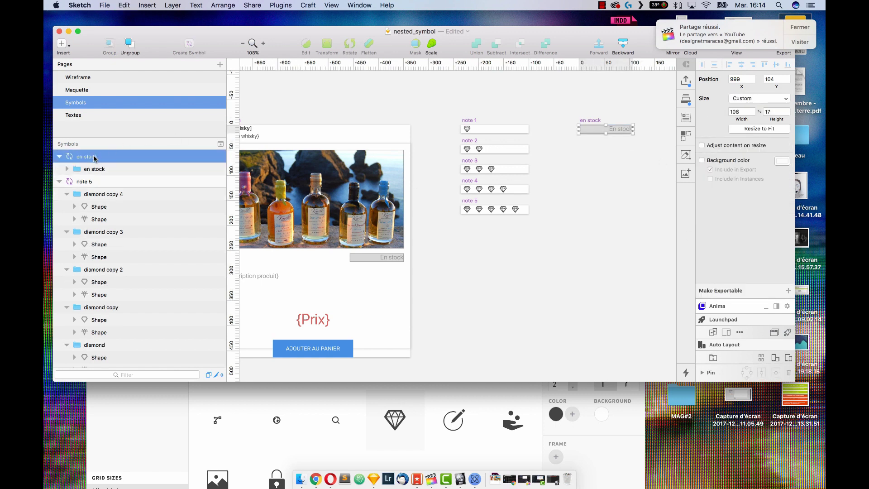
Duplicate the en stock symbol master below it at X 999, Y 153 and rename the copy "épuisé".
left_click_drag(603, 133, 601, 154)
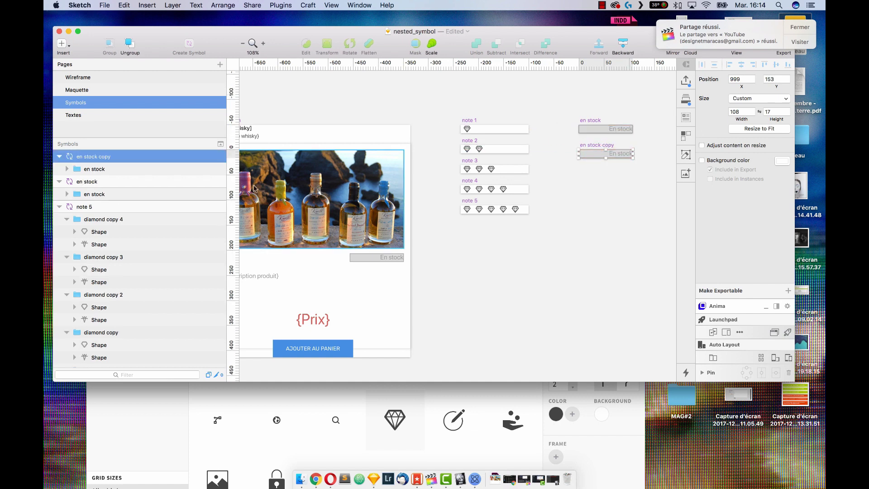
double_click(94, 155)
left_click(117, 152)
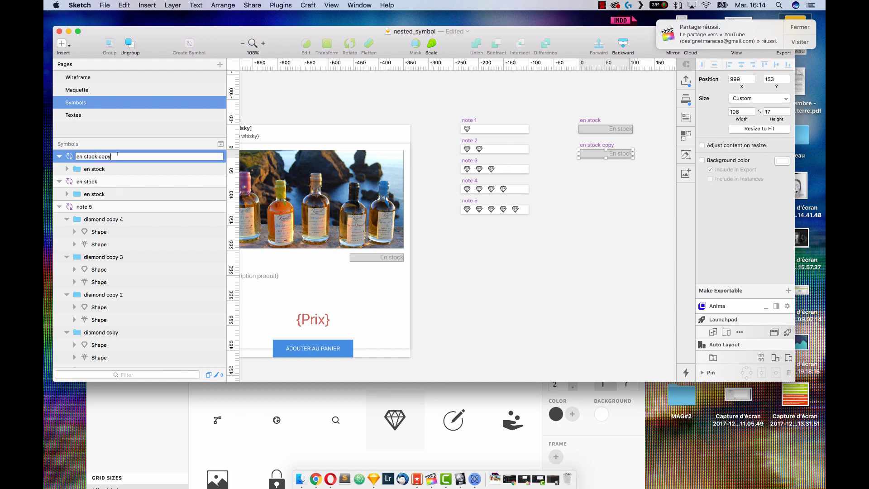
key("super+a")
type("e")
key("Return")
Change the text inside the épuisé symbol to "Epuisé" and align it to the right edge of its group.
left_click(623, 154)
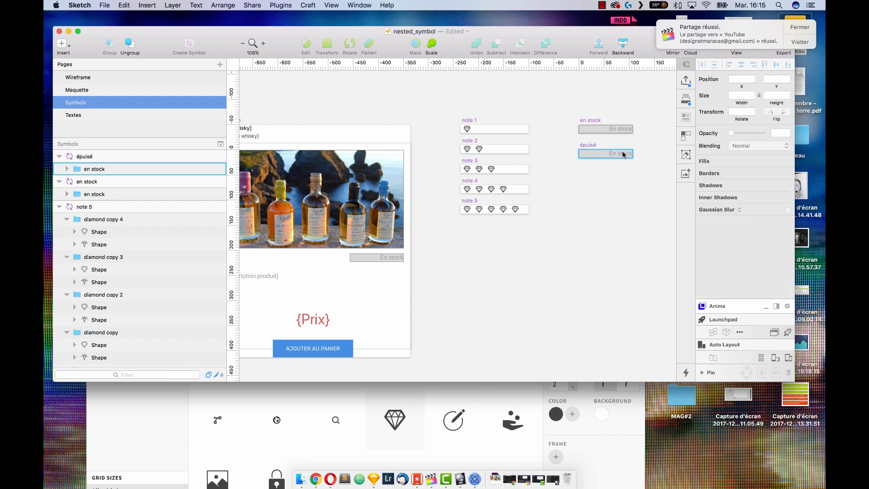
double_click(624, 154)
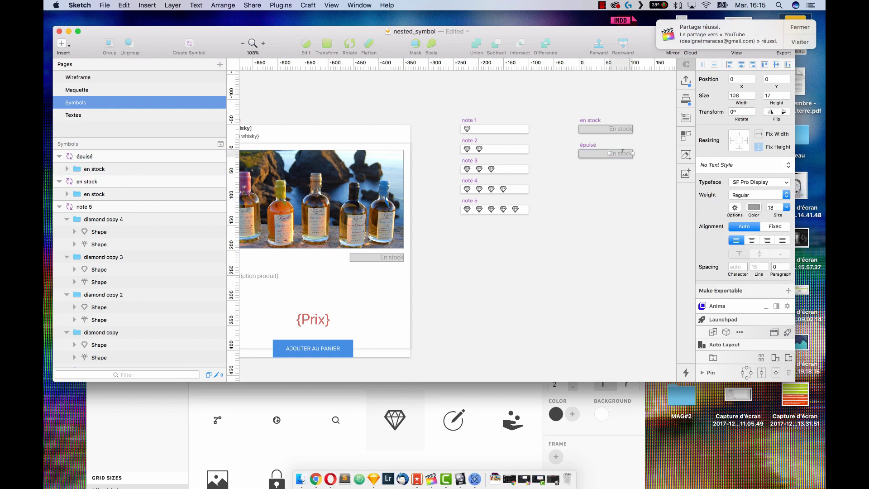
double_click(622, 153)
key("cmd+a")
type("épuisé")
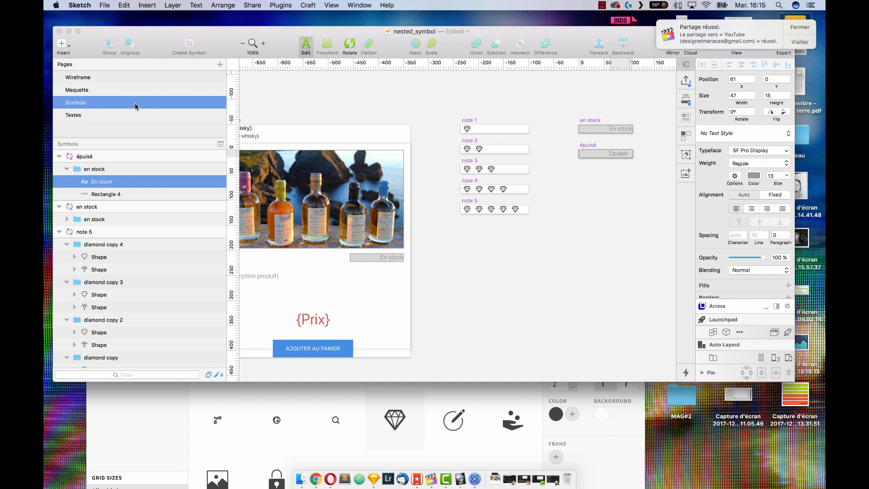
left_click(281, 94)
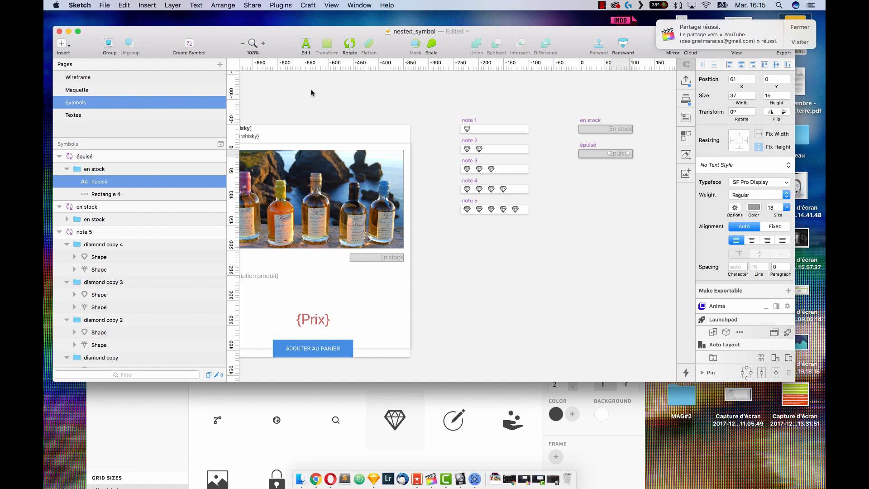
left_click(753, 65)
left_click(643, 194)
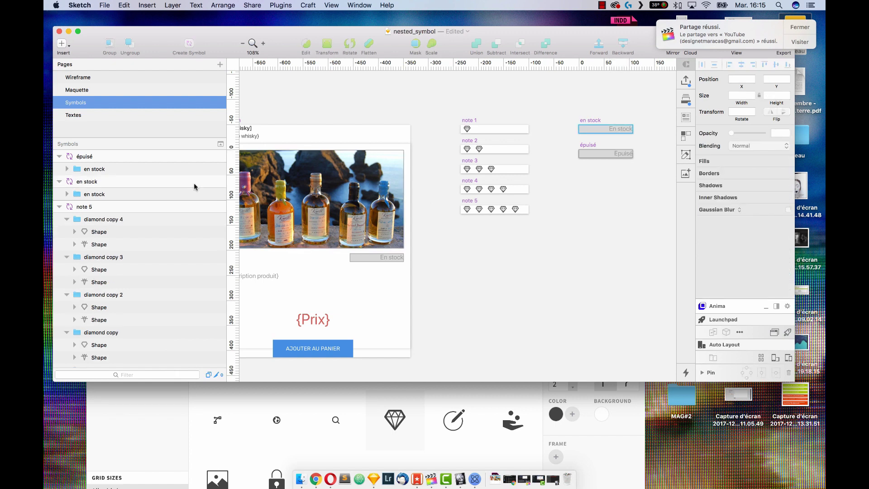
Hide the Rectangle 4 background inside the en stock group of the en stock symbol.
left_click(71, 194)
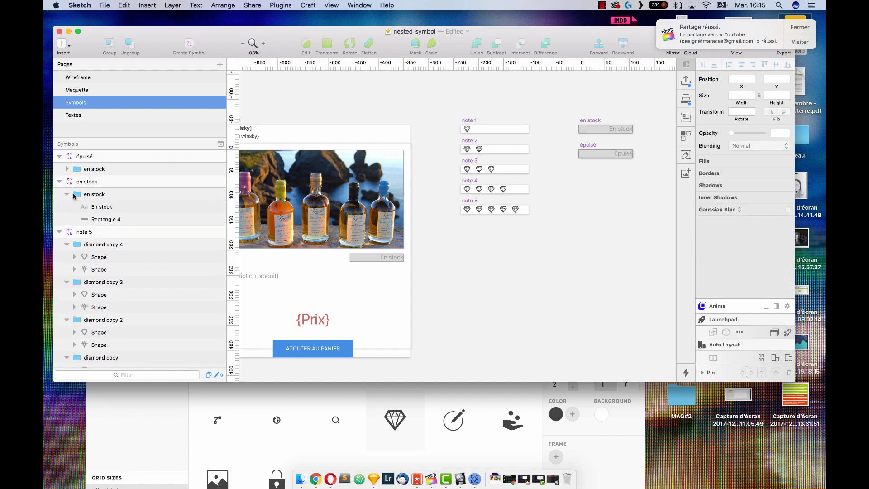
left_click(213, 219)
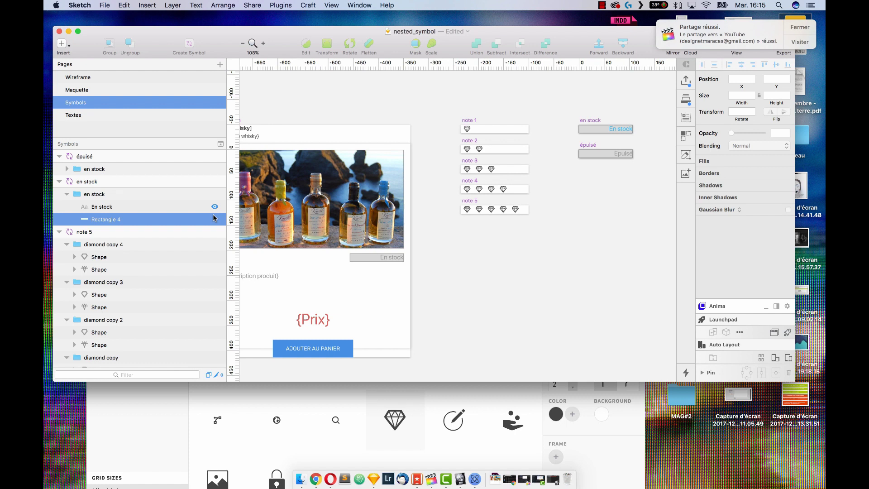
left_click(215, 219)
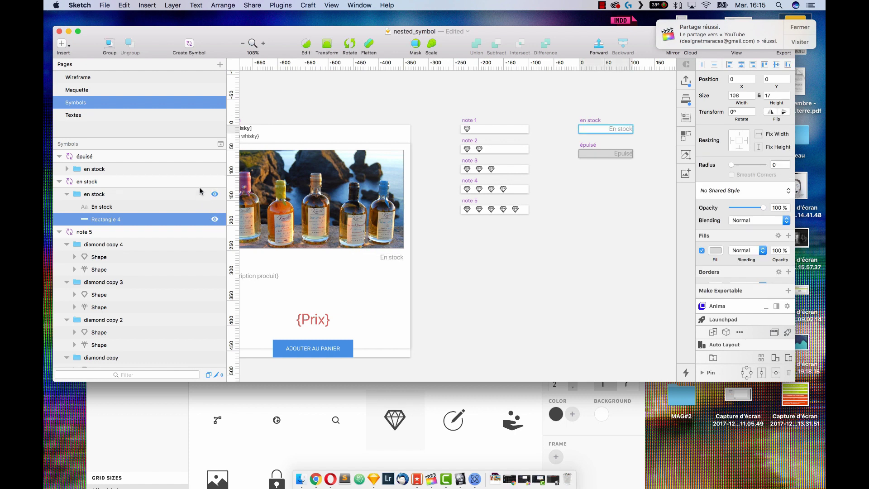
Hide the Rectangle 4 background inside the en stock group of the épuisé symbol.
left_click(67, 169)
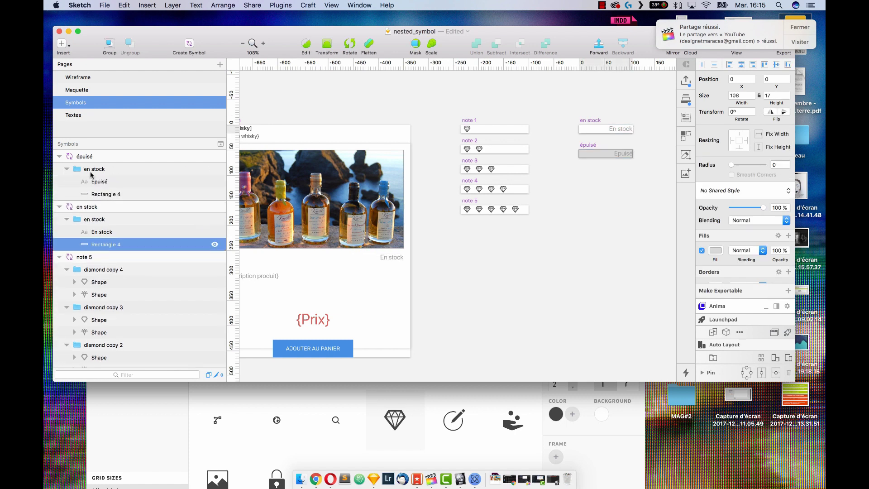
left_click(215, 194)
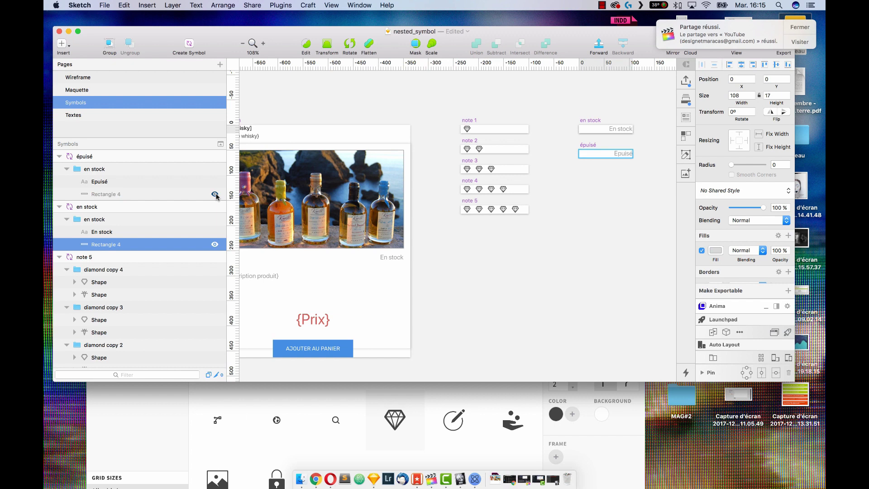
Colour the "En stock" text of the en stock symbol turquoise, 42BECA.
left_click(120, 232)
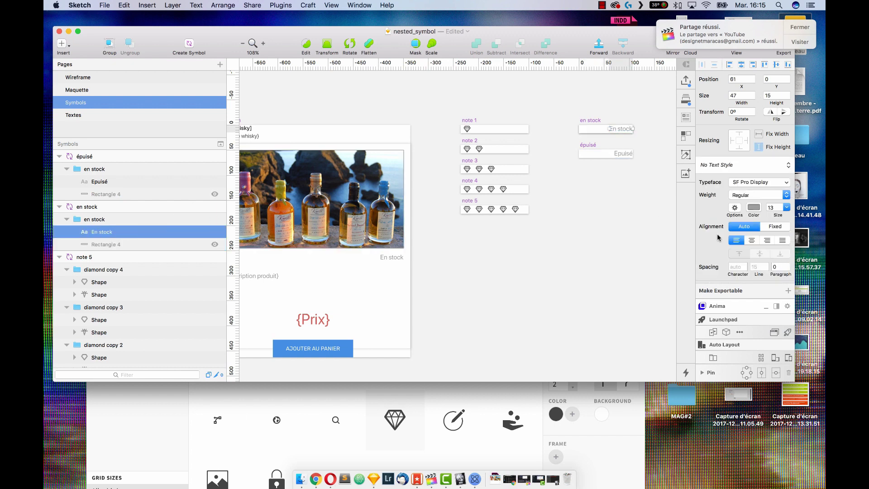
left_click(754, 208)
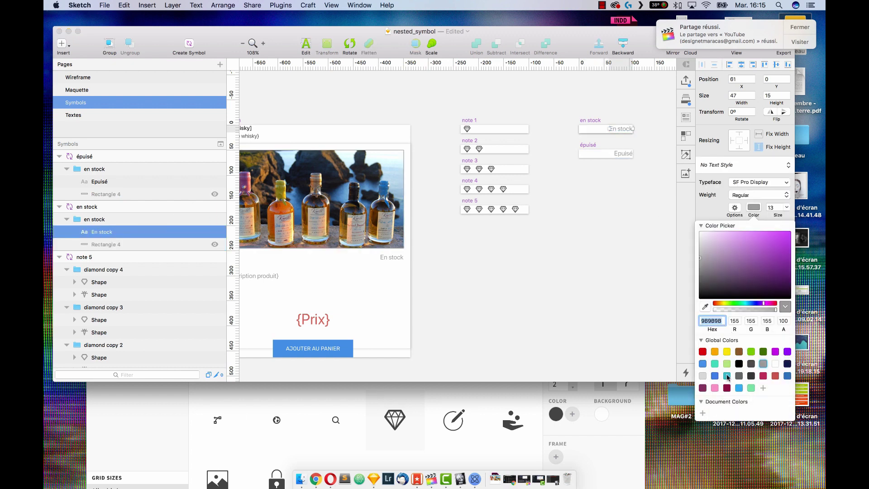
left_click(751, 387)
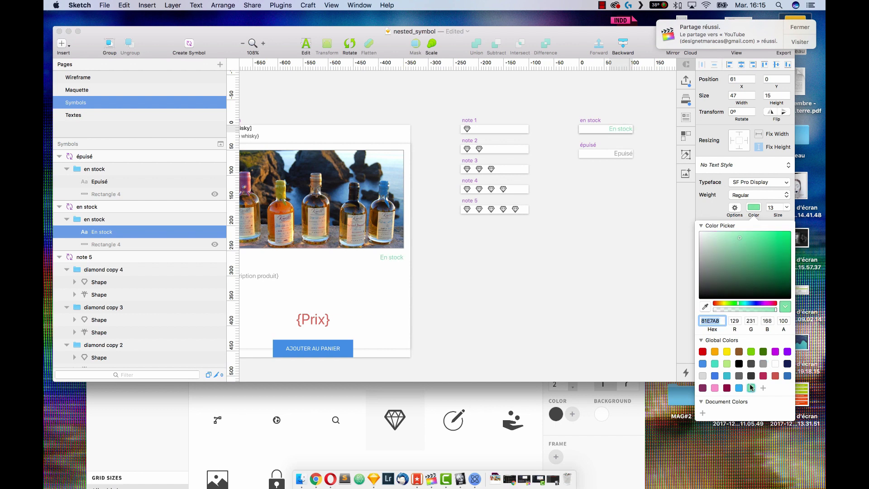
left_click(727, 375)
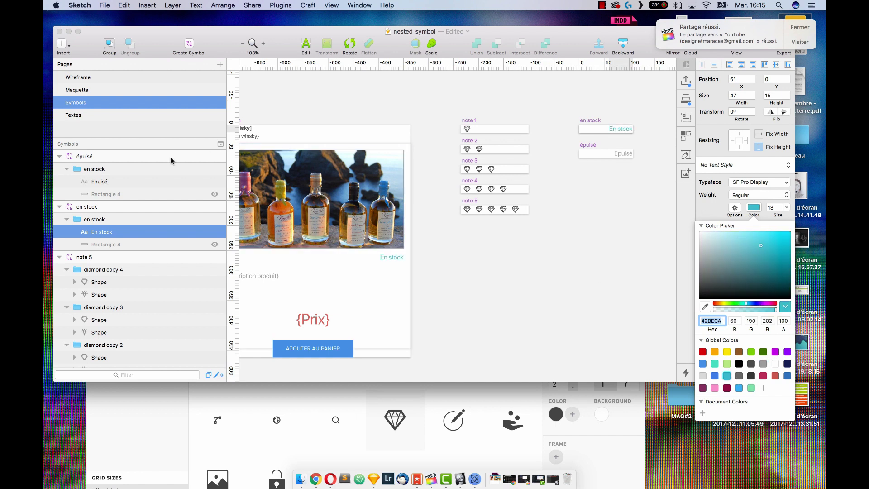
Colour the "Epuisé" text of the épuisé symbol red, C55252.
left_click(148, 181)
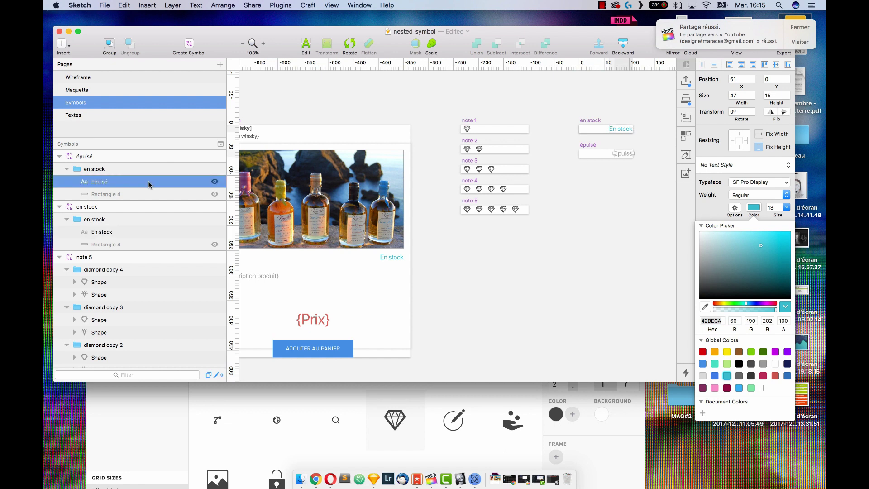
left_click(754, 207)
left_click(775, 375)
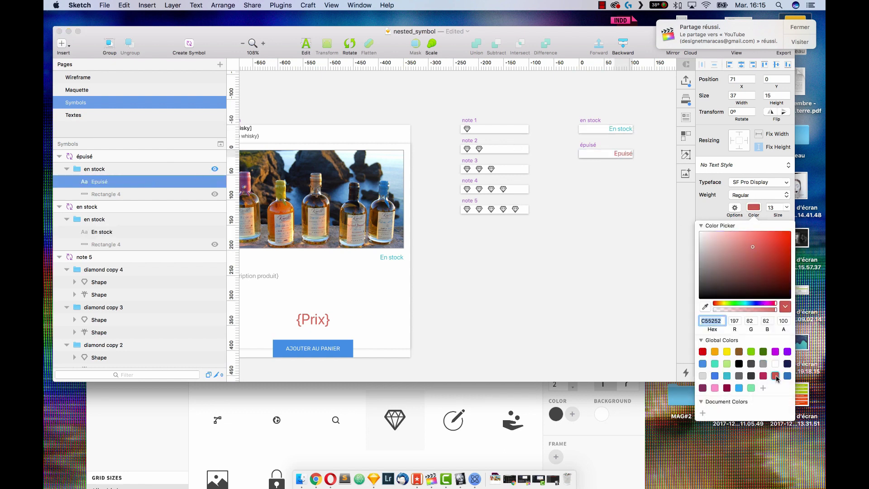
left_click(610, 298)
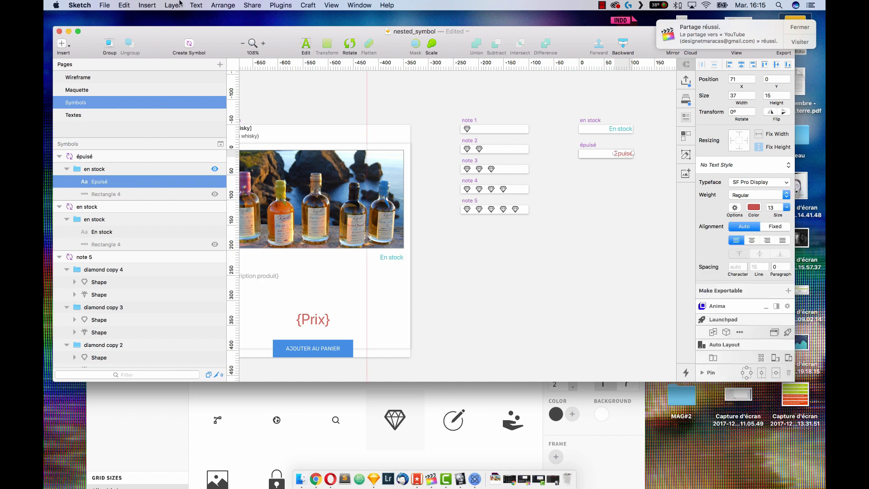
On the Maquette page, switch the stock override of the post_item instance to épuisé.
left_click(90, 90)
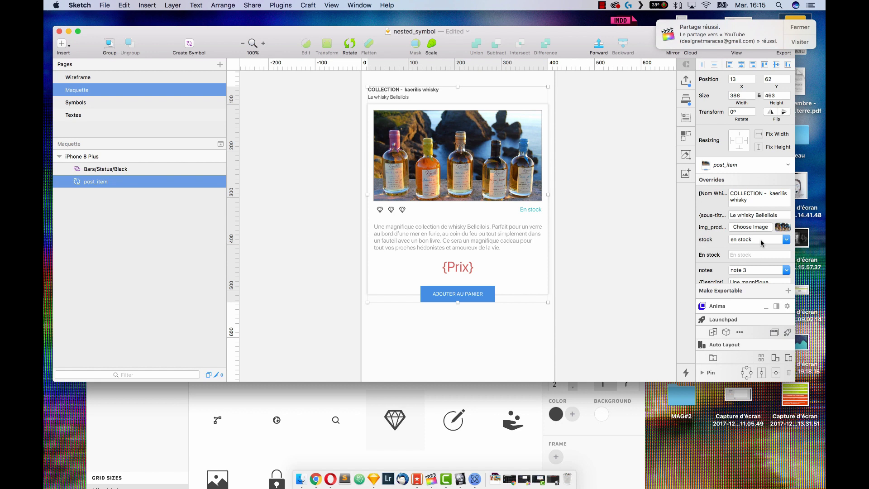
left_click(761, 243)
left_click(762, 278)
left_click(643, 225)
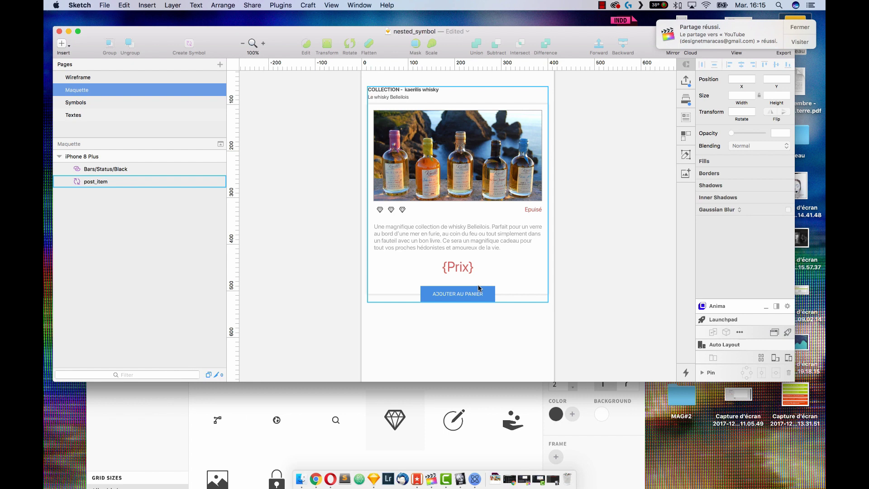
left_click(338, 259)
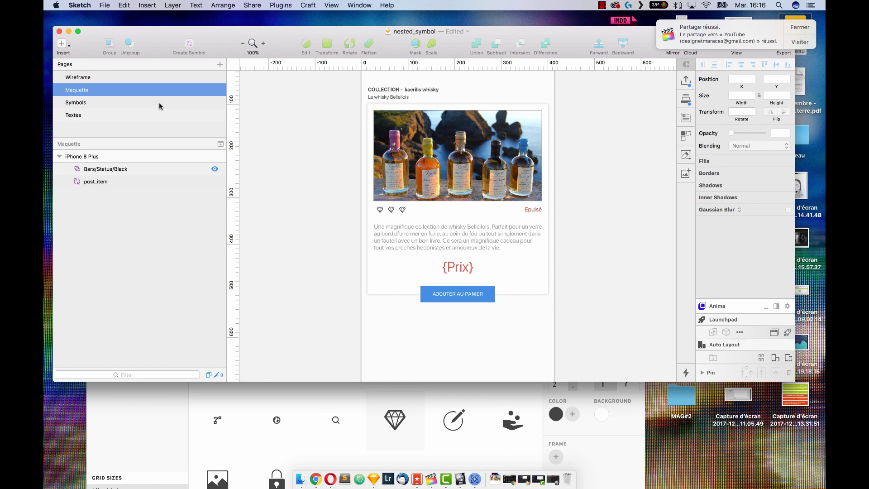
On the Symbols page, convert the "Ajouter au panier" button group of post_item into a symbol named CTA_panier.
left_click(159, 102)
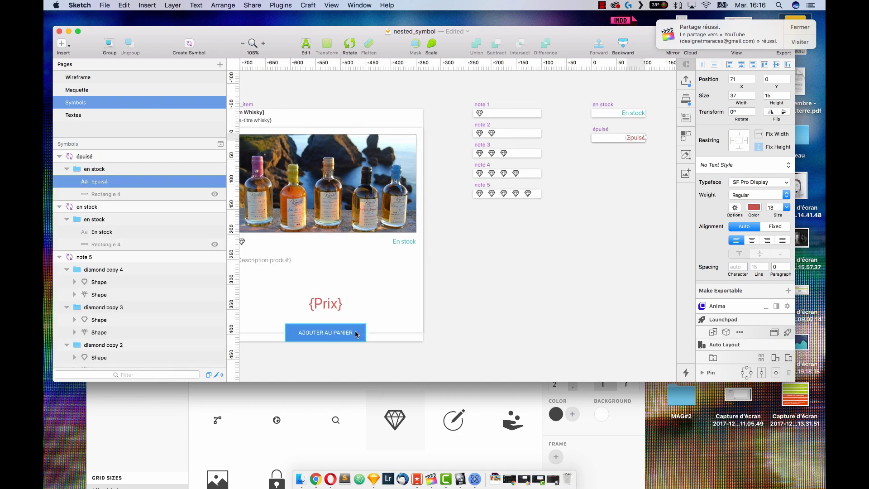
left_click(355, 331)
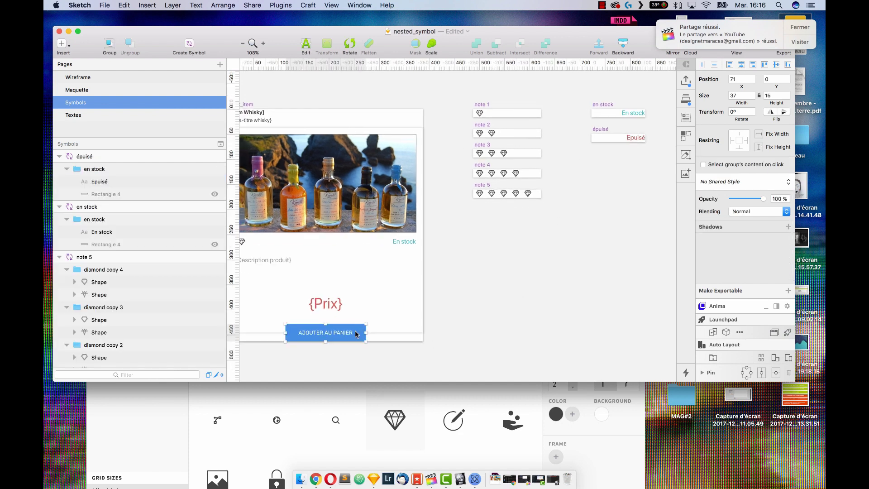
left_click(189, 44)
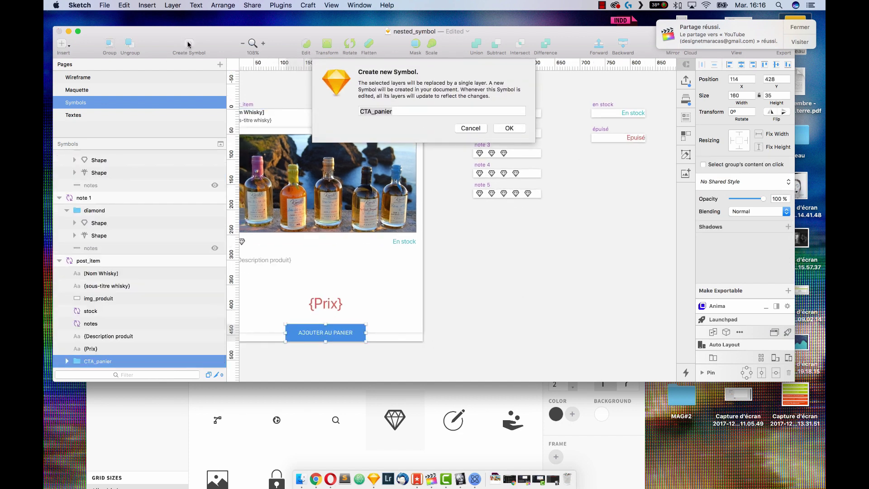
left_click(510, 128)
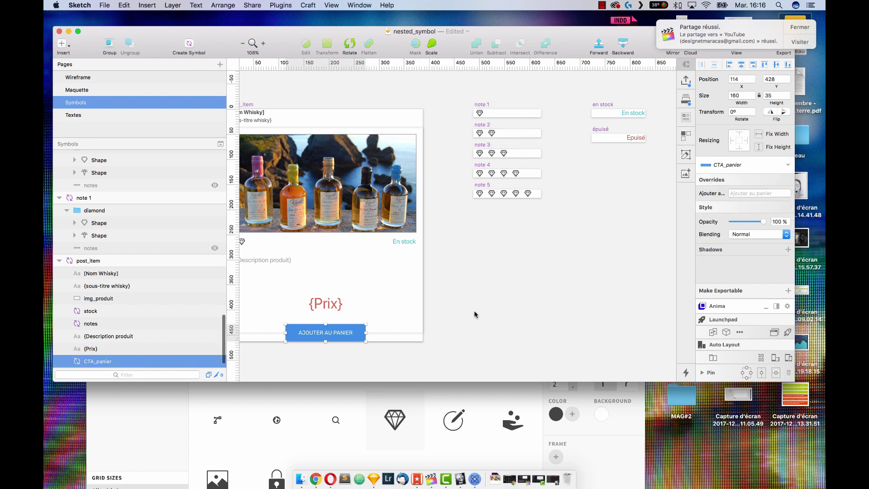
Rename the CTA_panier symbol master as "AJOUT - CTA_panier".
scroll(134, 217, "up", 10)
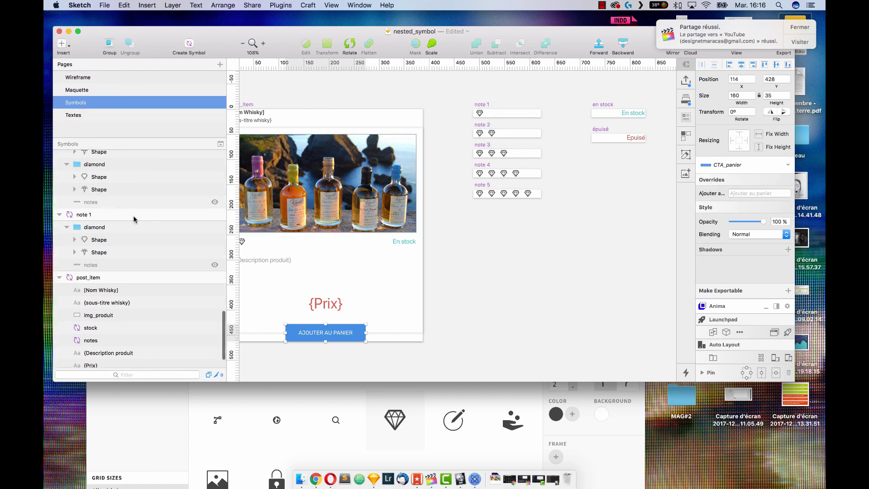
scroll(133, 218, "up", 15)
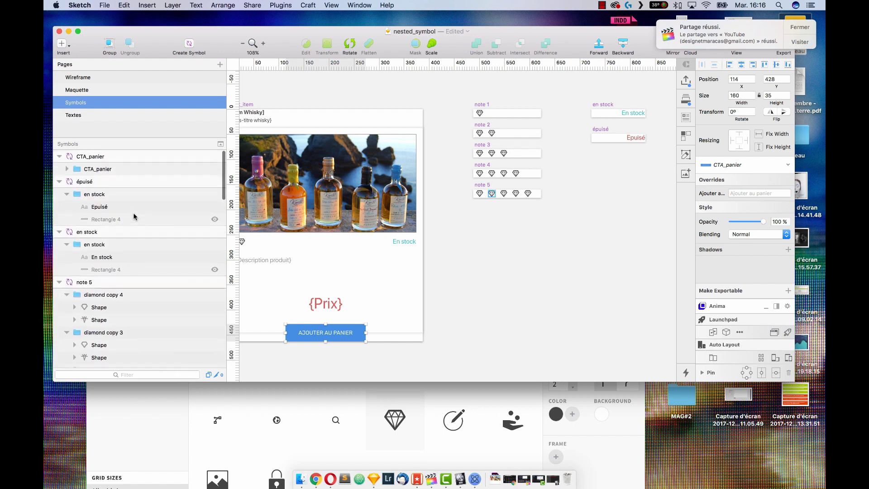
double_click(90, 156)
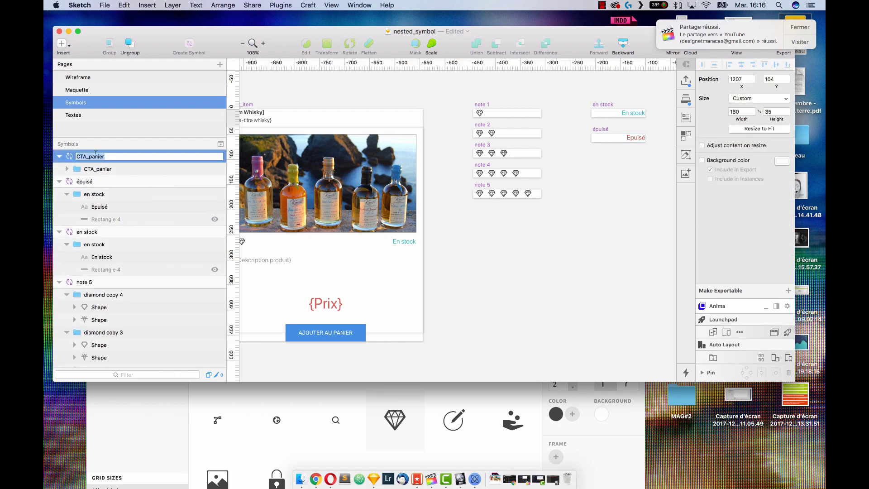
key("Left")
type("AJOUT -")
key("Return")
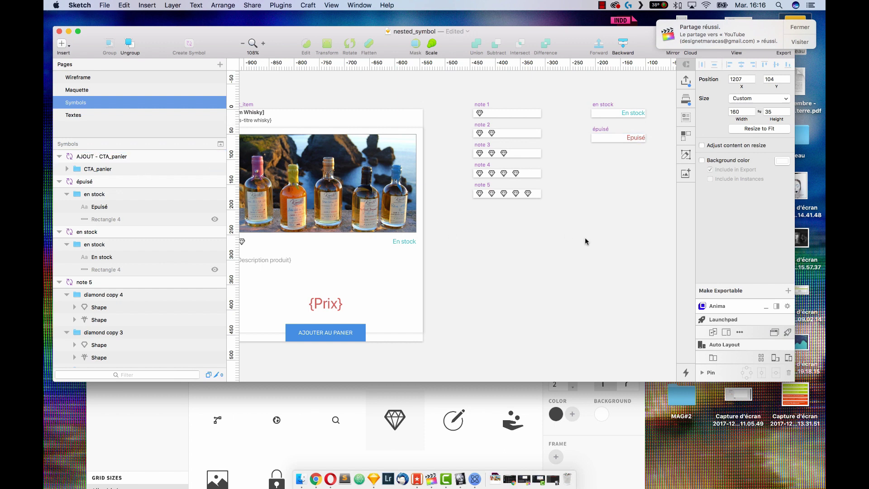
Duplicate the AJOUT - CTA_panier symbol master below it at X 1207, Y 184 and rename the copy "Epuisé - CTA_panier Copy".
scroll(584, 237, "right", 5)
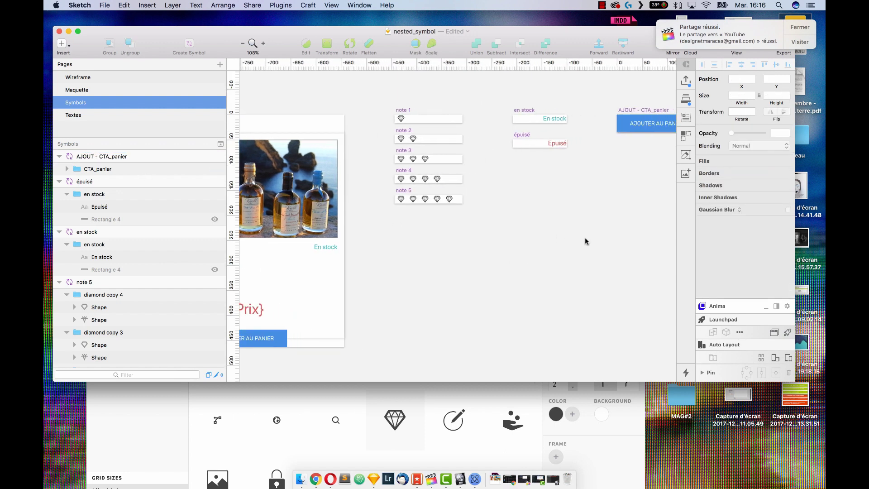
left_click(138, 157)
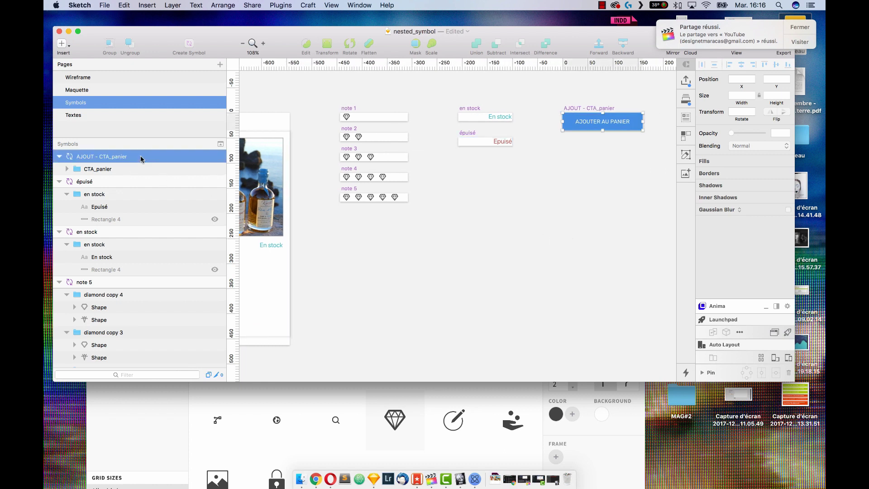
left_click_drag(629, 123, 629, 163)
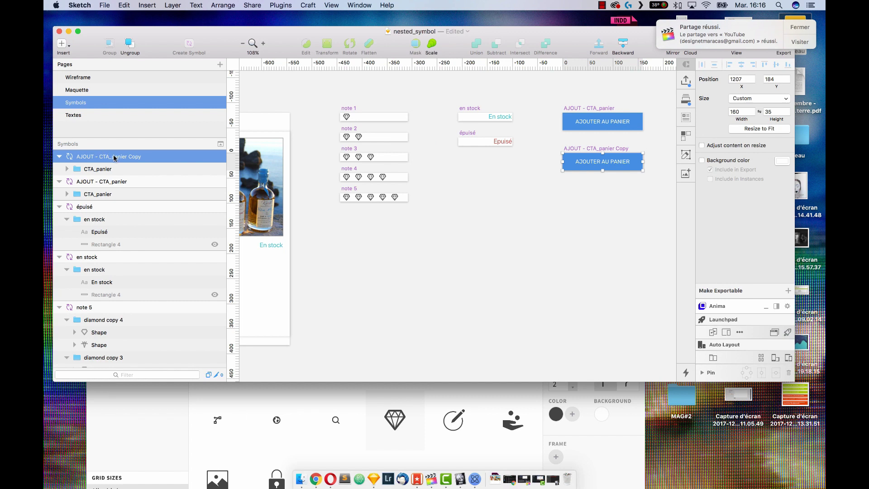
double_click(114, 156)
double_click(87, 155)
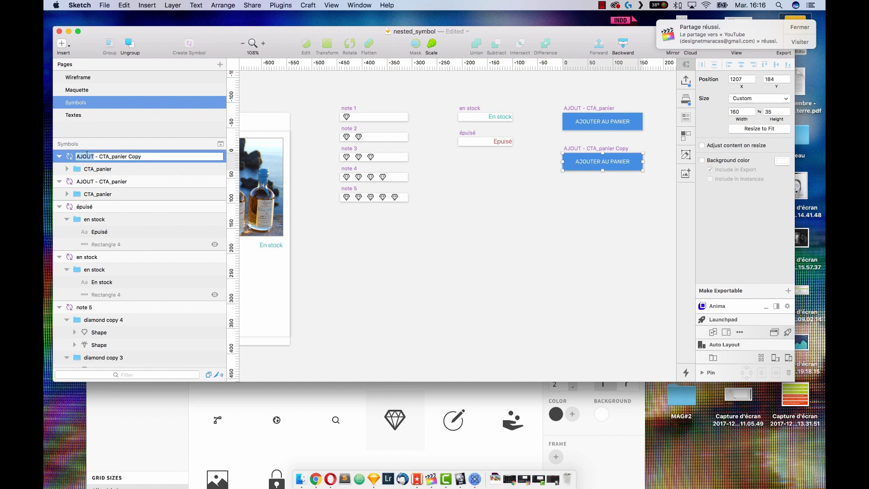
type("Epuisé")
Set the fill of Rectangle 2 in the Epuisé - CTA_panier Copy symbol to light grey, D8D8D8.
left_click(67, 168)
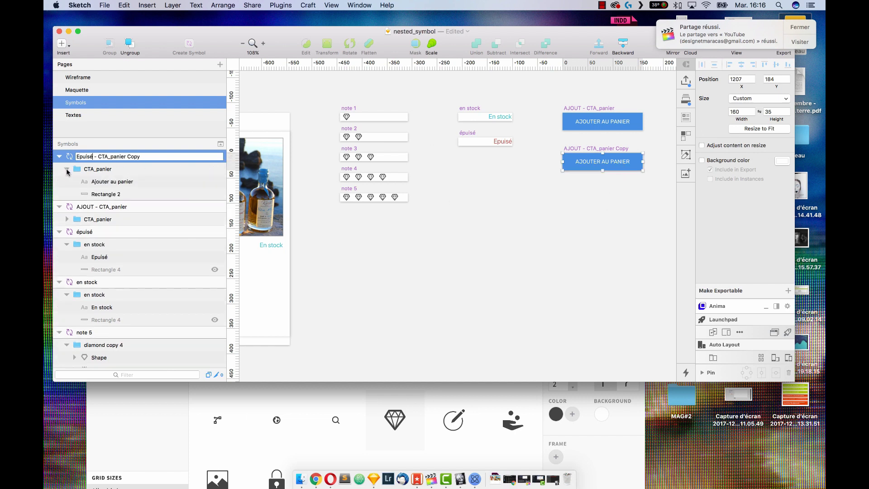
left_click(114, 193)
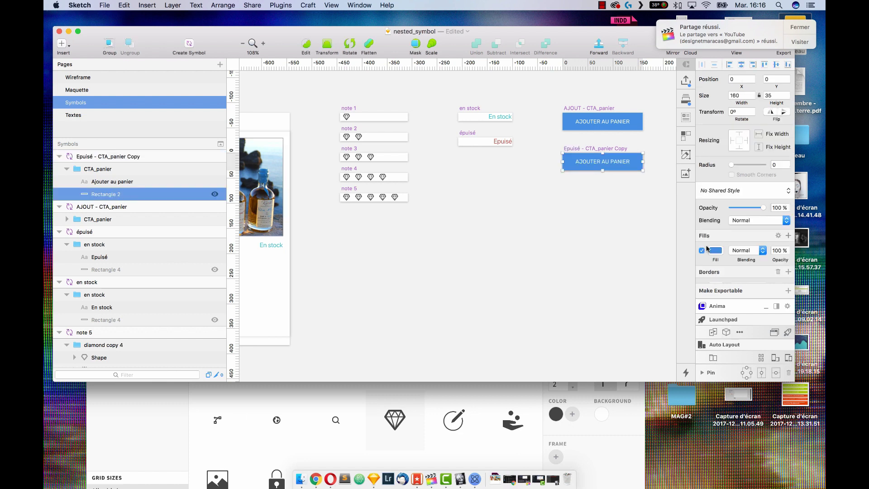
left_click(717, 254)
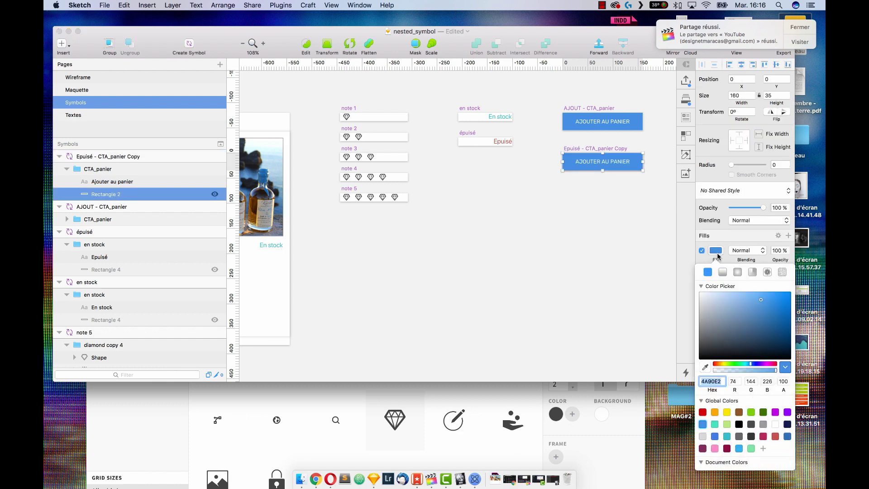
left_click(739, 436)
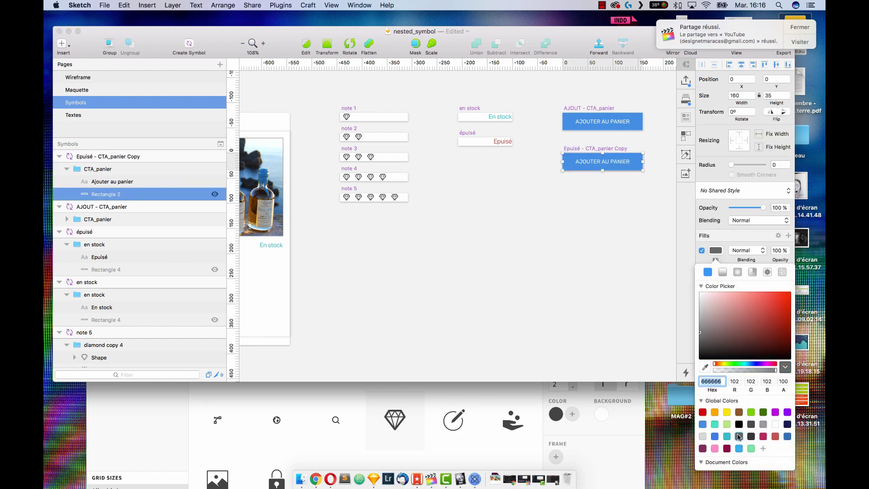
left_click(703, 436)
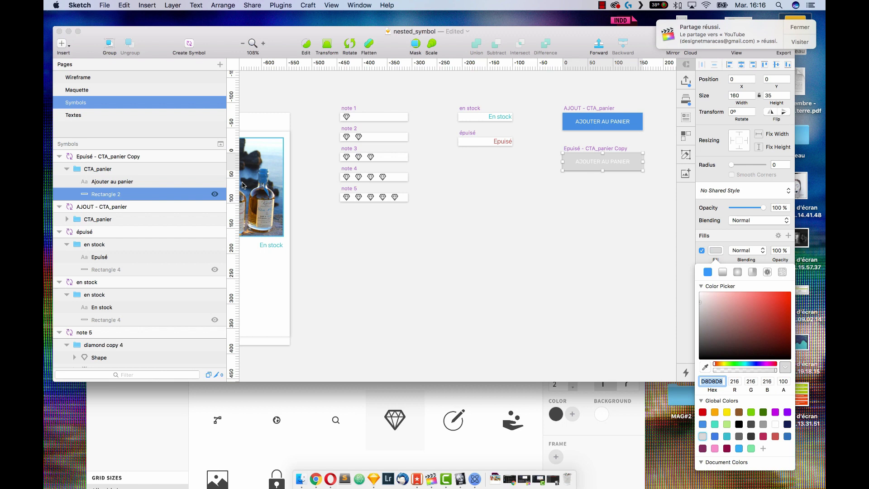
Replace the button text of the Epuisé - CTA_panier Copy symbol with "Epuisé".
left_click(597, 163)
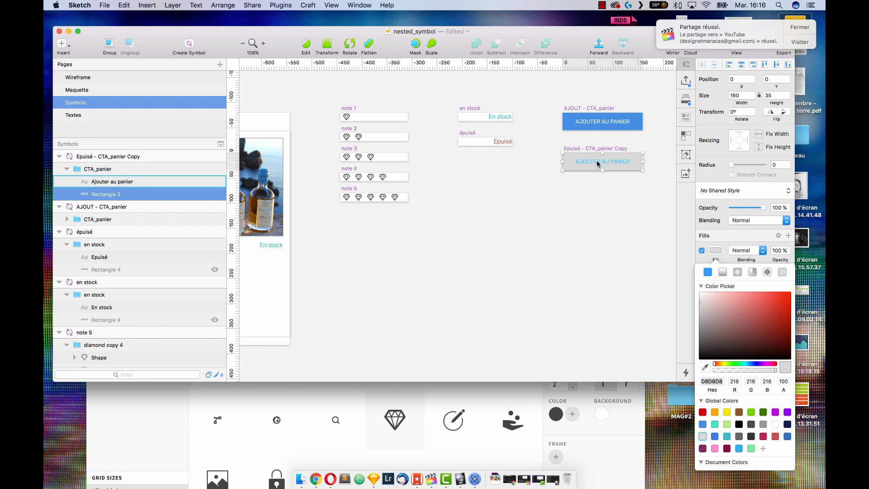
double_click(597, 163)
key("super+a")
type("E")
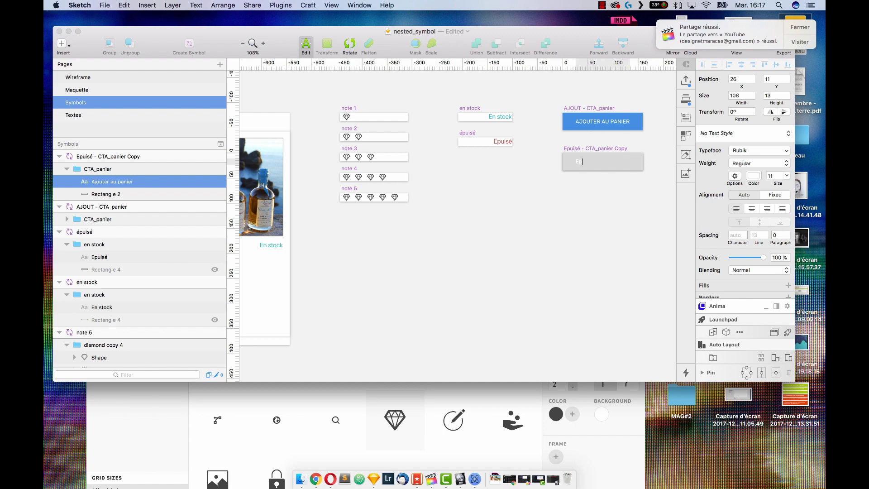
key("Escape")
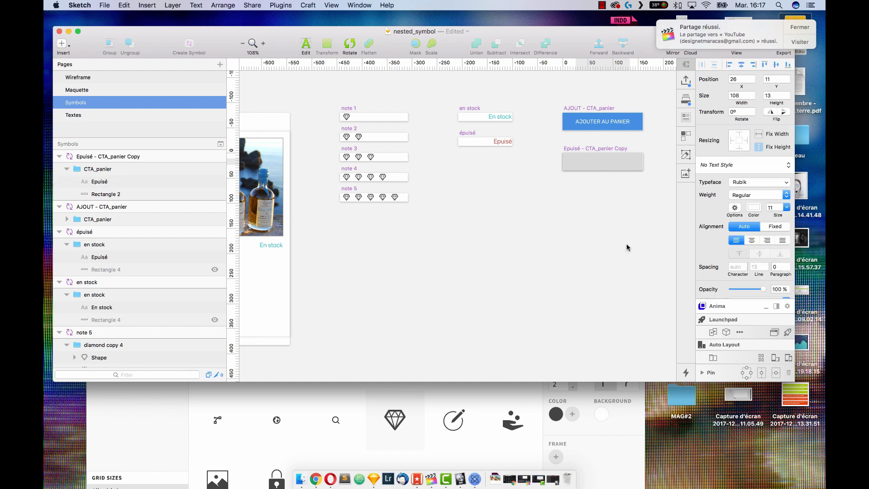
Center the "Epuisé" text horizontally within the grey button of the Epuisé - CTA_panier Copy symbol.
left_click(590, 162)
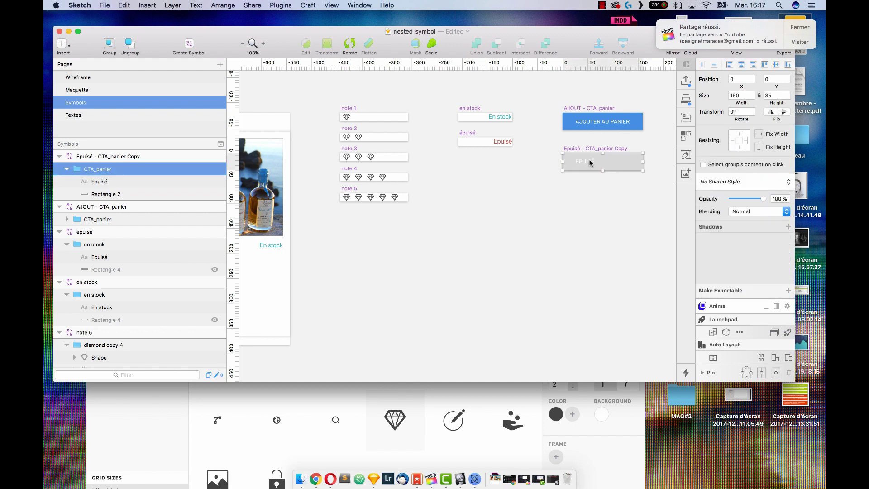
left_click(163, 182)
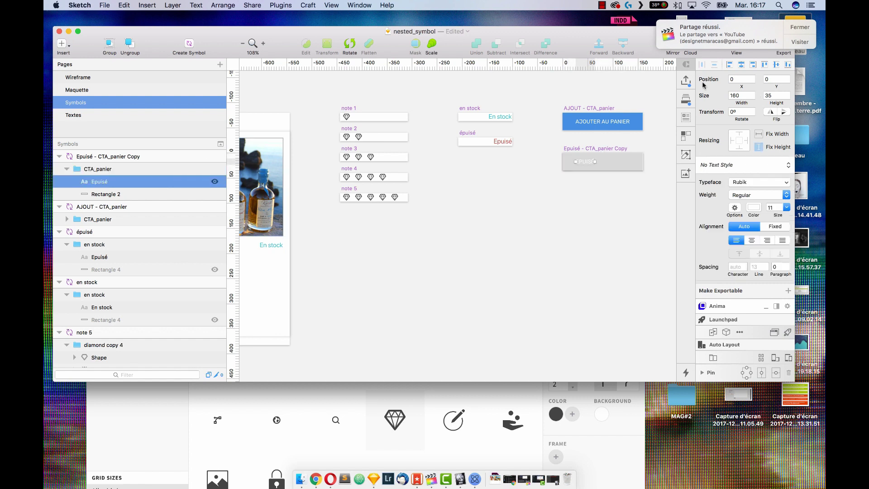
left_click(741, 66)
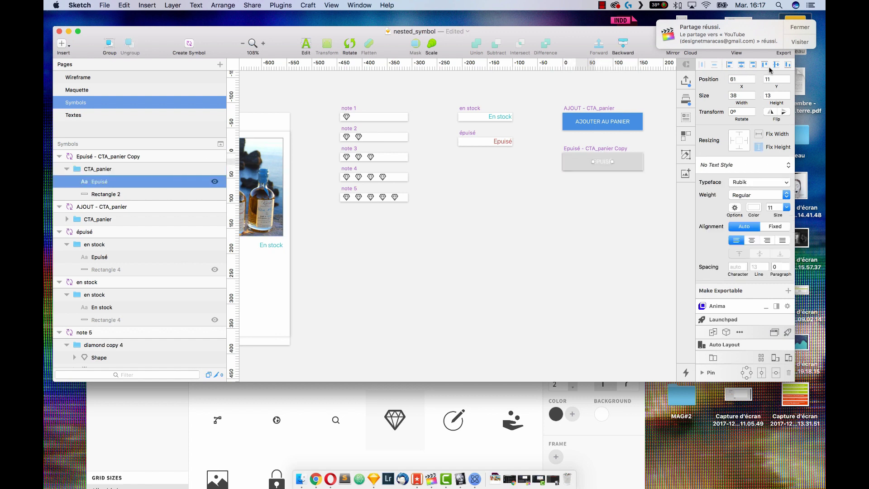
Set center text alignment on the "Ajouter au panier" and "Epuisé" labels of the two CTA_panier button symbols.
left_click(625, 122)
left_click(623, 123)
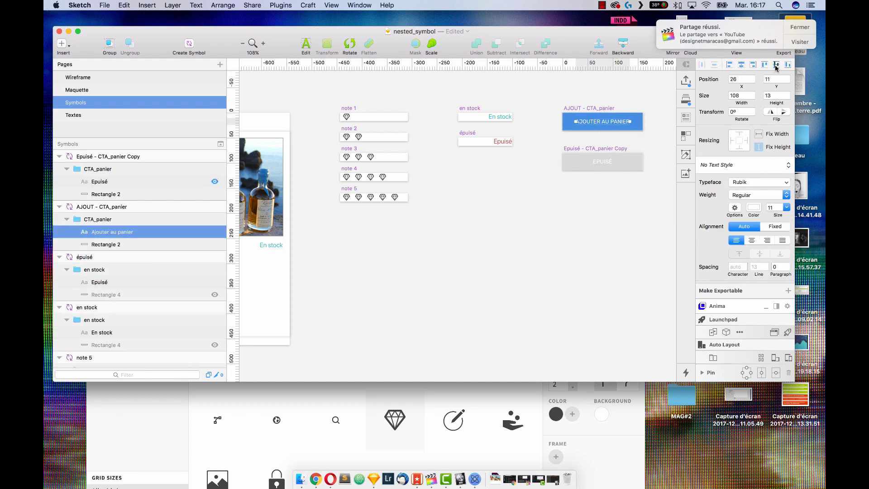
left_click(752, 240)
left_click(610, 162)
left_click(610, 162)
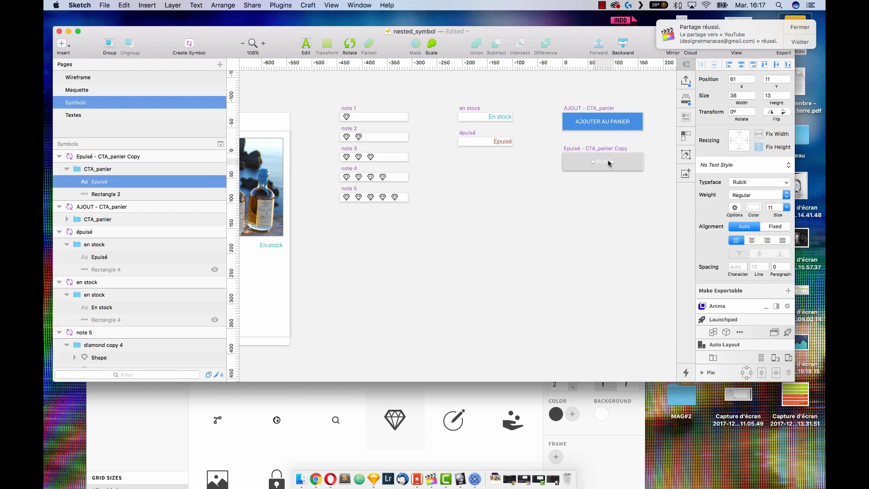
left_click(751, 240)
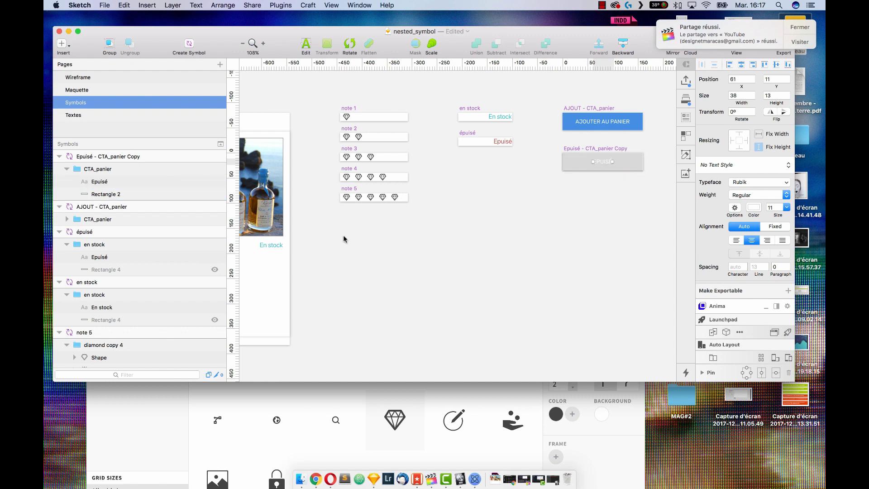
On the Maquette page, swap the post_item instance's CTA_panier override to "Epuisé - CTA_panier Copy".
left_click(86, 90)
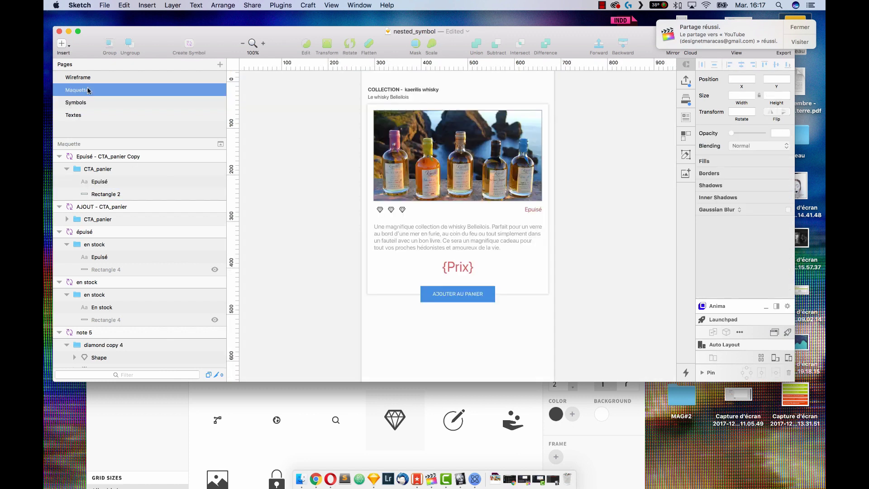
left_click(478, 227)
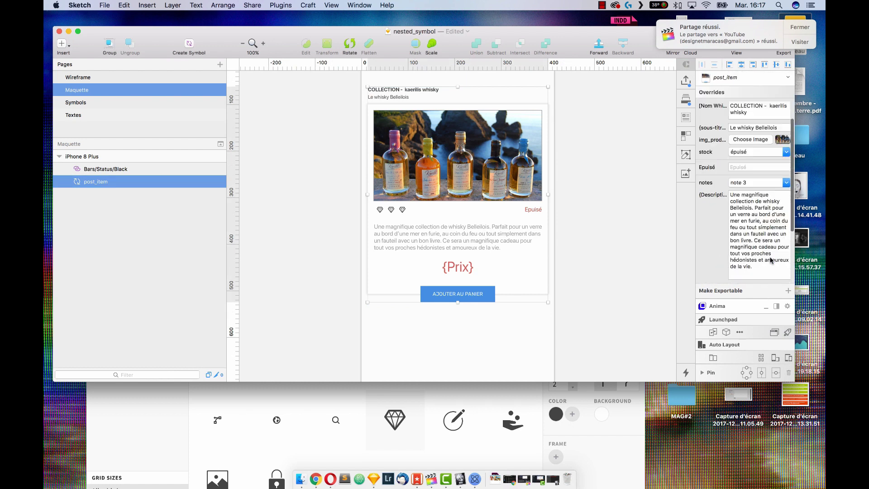
scroll(772, 261, "down", 3)
left_click(773, 236)
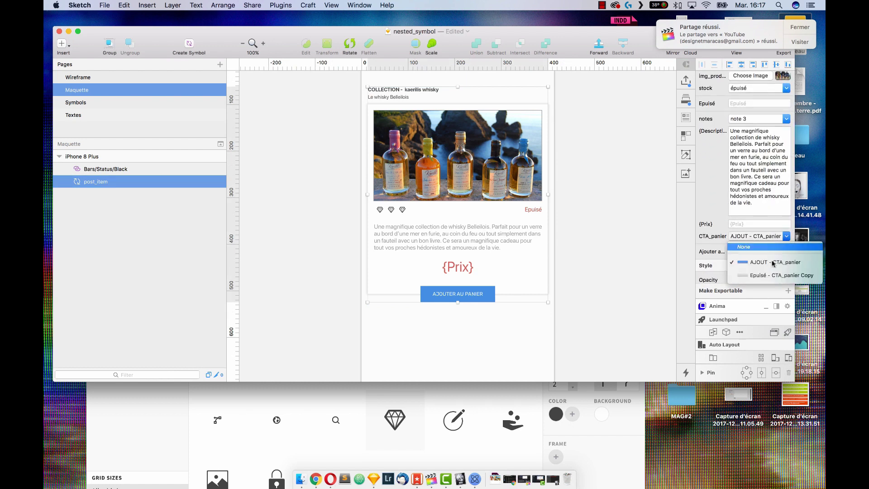
left_click(778, 275)
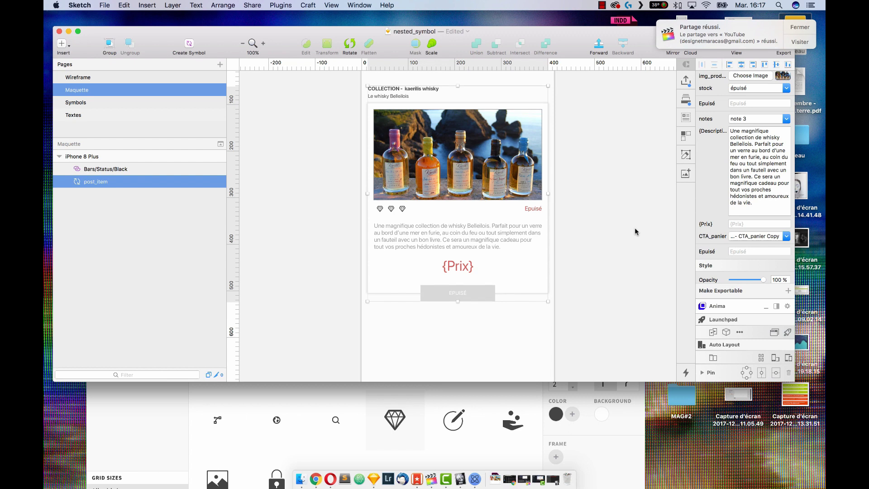
scroll(634, 227, "down", 1)
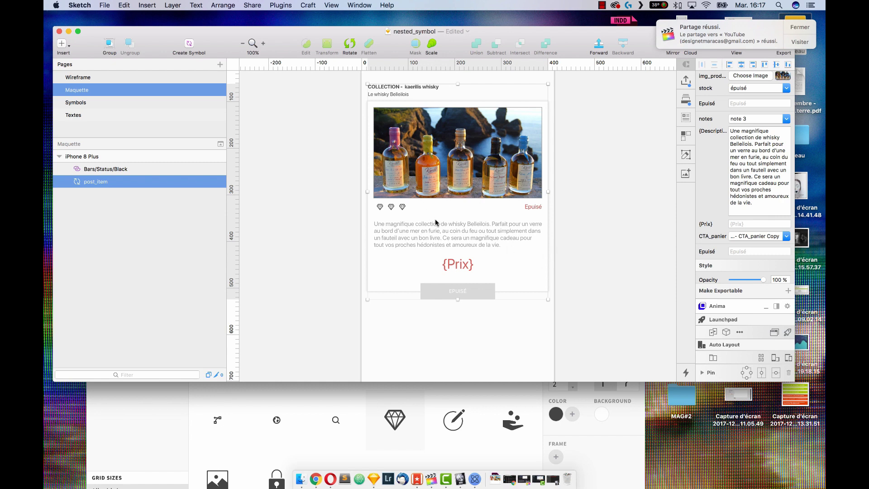
scroll(582, 275, "up", 1)
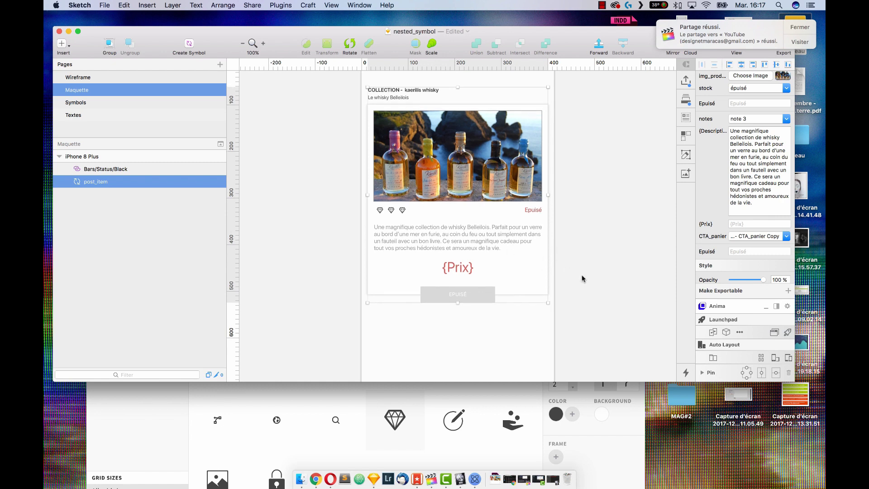
On the Symbols page, review the insertable symbols and collapse the note 5 through note 1 symbols in the layer list.
left_click(143, 102)
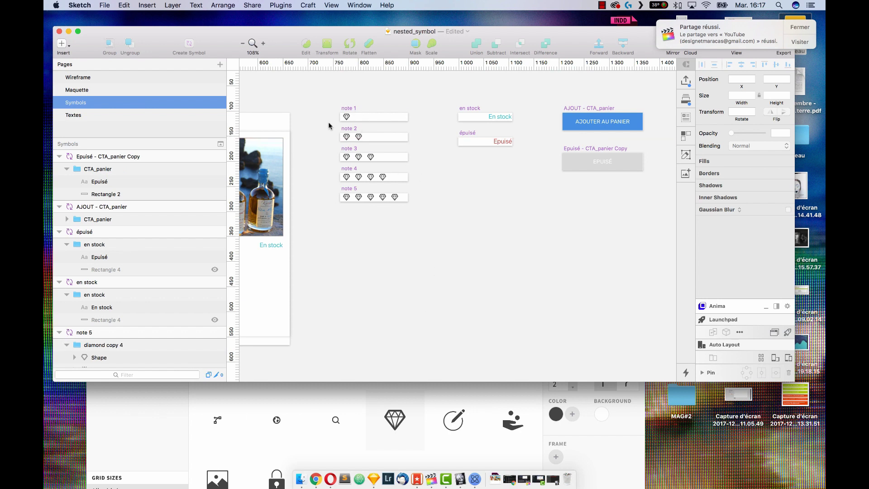
left_click(62, 45)
mouse_move(105, 165)
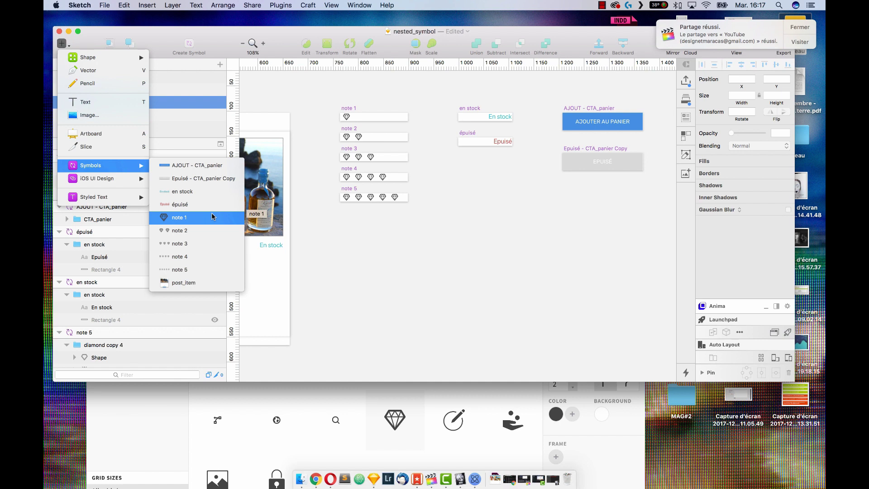
left_click(401, 262)
scroll(96, 333, "down", 10)
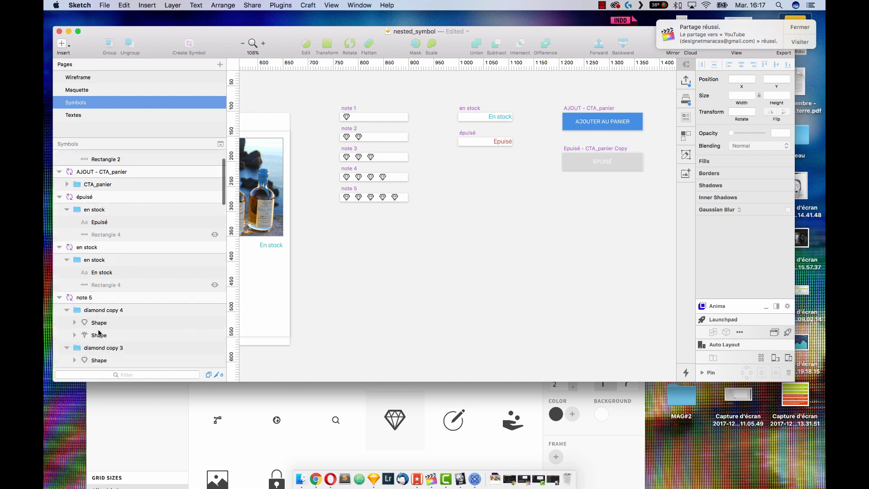
scroll(99, 333, "up", 3)
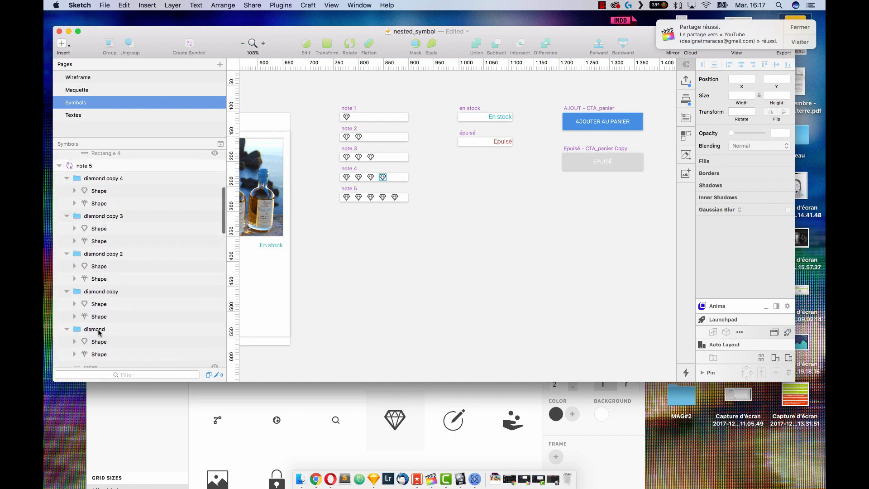
left_click(59, 158)
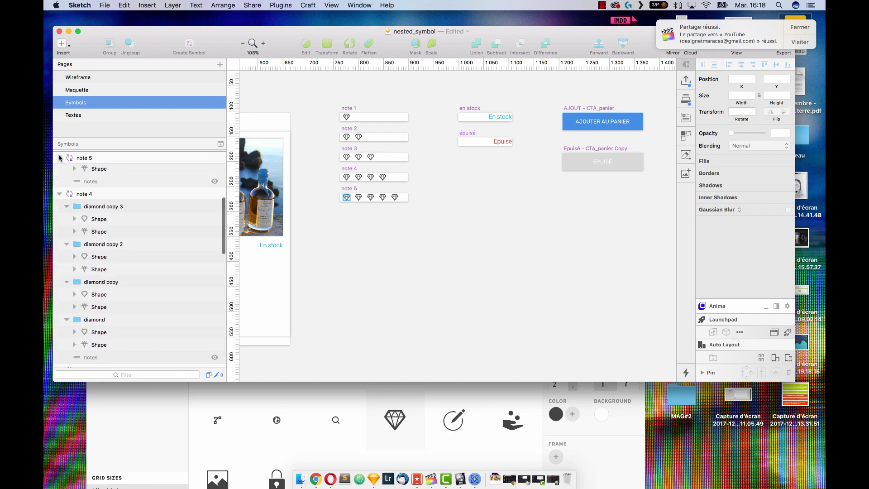
left_click(60, 170)
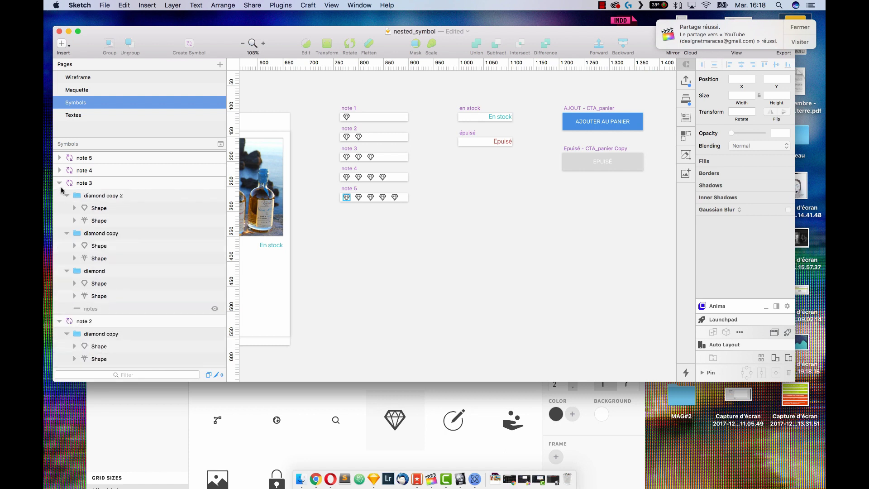
left_click(59, 183)
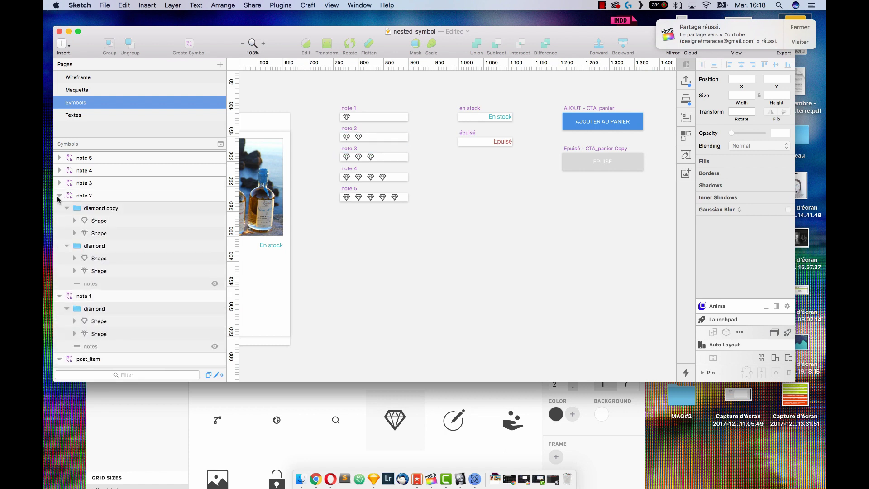
left_click(59, 196)
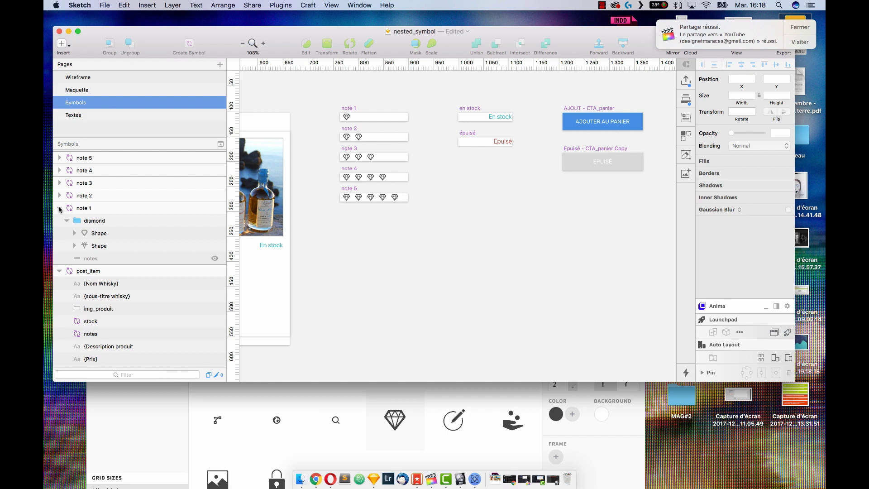
left_click(59, 209)
Rename the note 1 symbol as "notes/note 1" and copy its "notes/" prefix.
left_click(84, 235)
double_click(83, 235)
type("note")
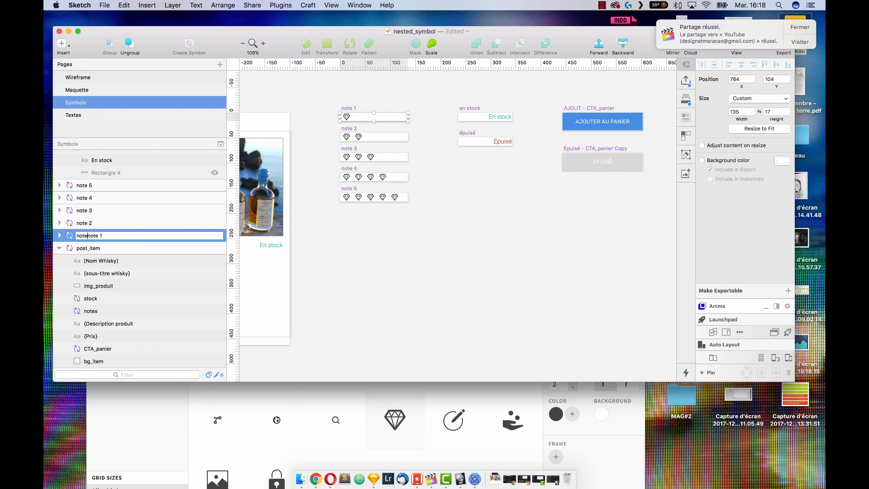
type("S")
key("BackSpace")
type("s/")
left_click_drag(92, 235, 68, 234)
Rename the note 2 and note 3 symbols as "notes/note 2" and "notes/note 3" by pasting the copied prefix.
left_click(83, 224)
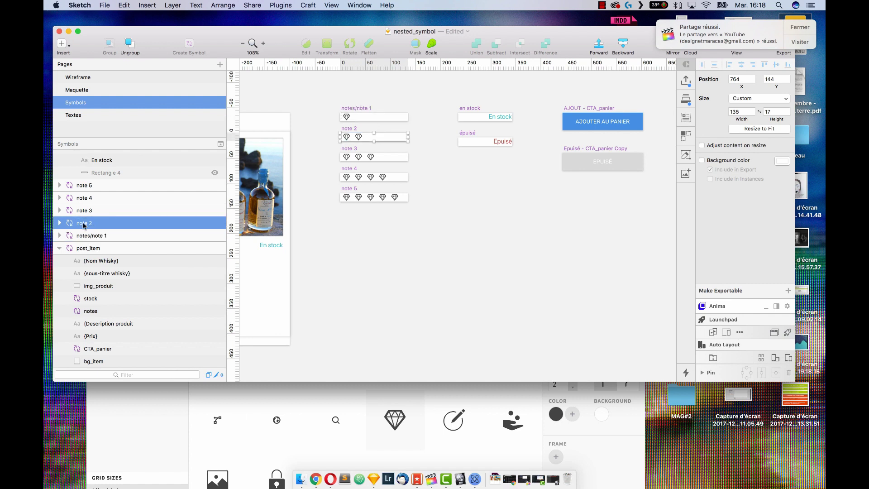
double_click(83, 225)
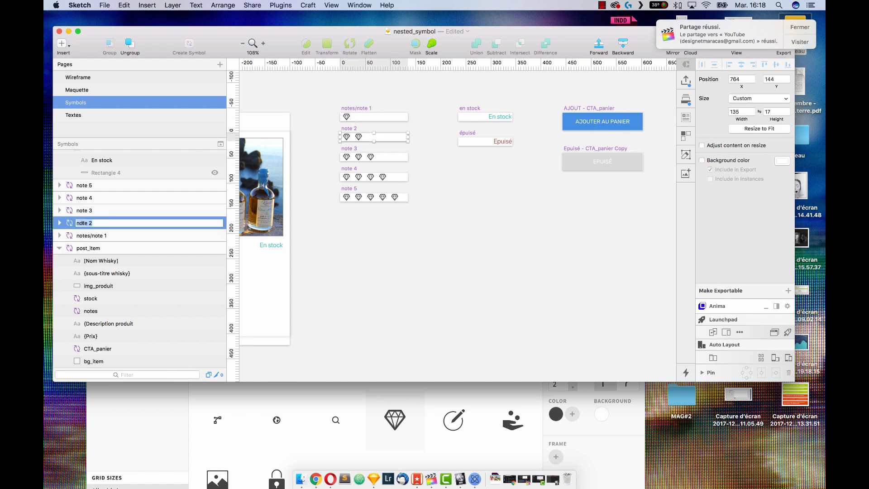
left_click(77, 223)
key("super+v")
left_click(85, 211)
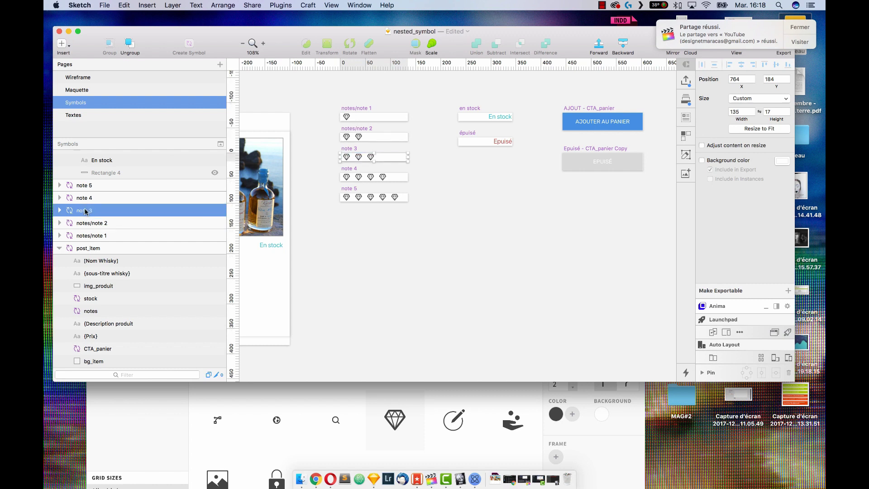
double_click(85, 210)
left_click(77, 210)
key("super+v")
Rename the note 4 and note 5 symbols as "notes/note 4" and "notes/note 5", and check the notes group among the insertable symbols.
left_click(82, 198)
double_click(82, 198)
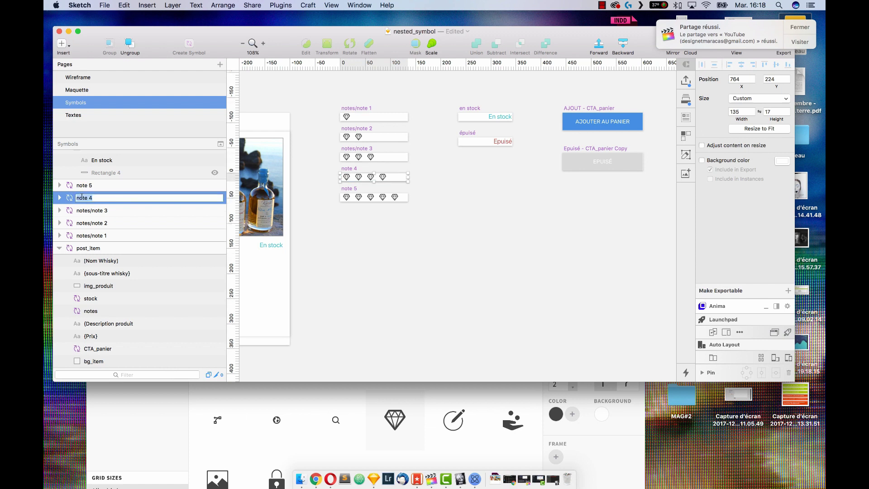
left_click(77, 198)
key("super+v")
left_click(82, 186)
double_click(82, 186)
left_click(77, 186)
key("super+v")
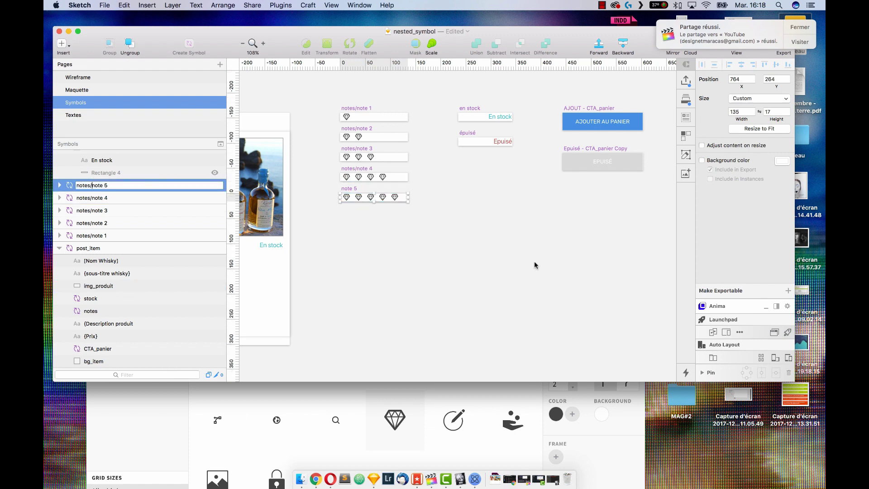
left_click(536, 266)
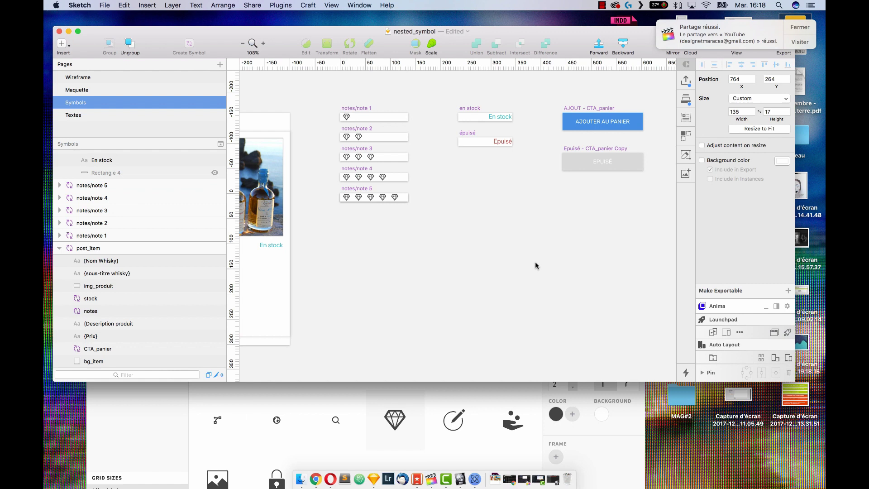
left_click(62, 45)
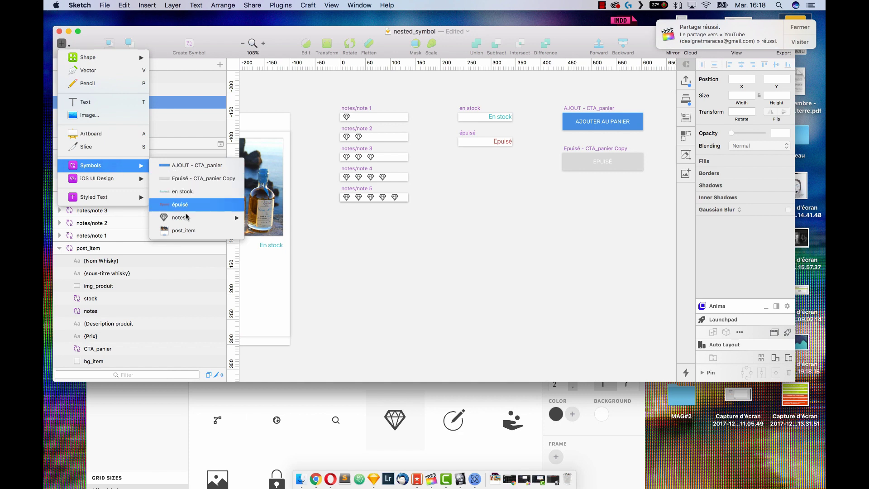
mouse_move(186, 219)
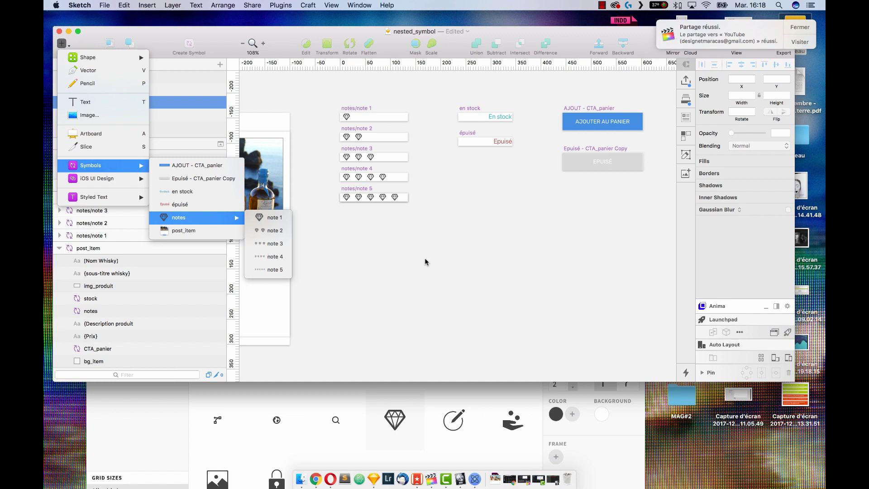
left_click(438, 248)
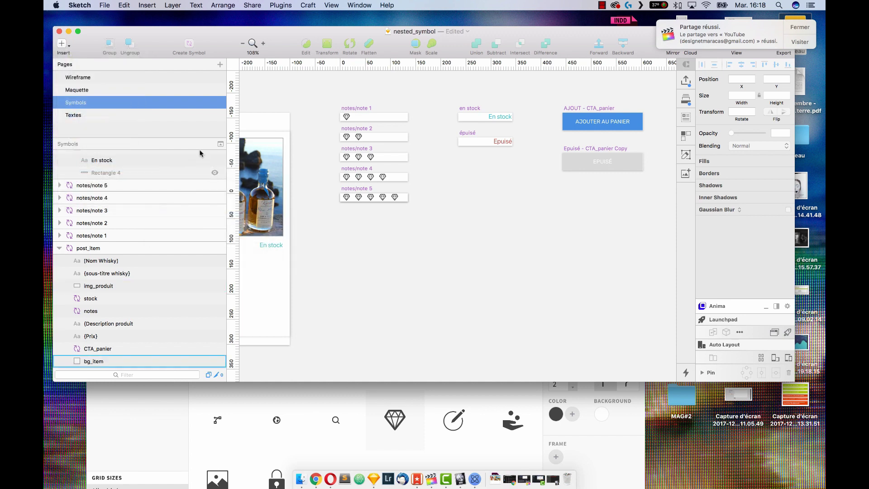
On the Maquette page, set the post_item instance's notes override to "notes/note 5".
left_click(148, 89)
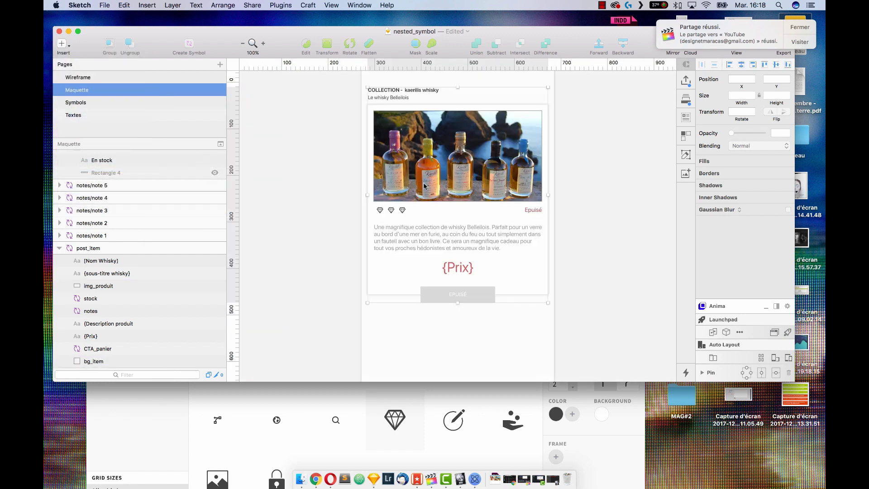
left_click(426, 186)
scroll(555, 319, "down", 4)
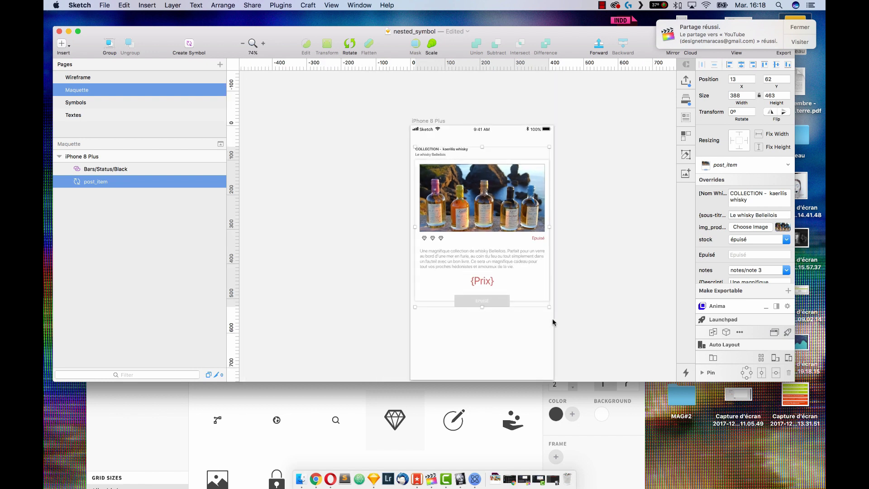
left_click(755, 270)
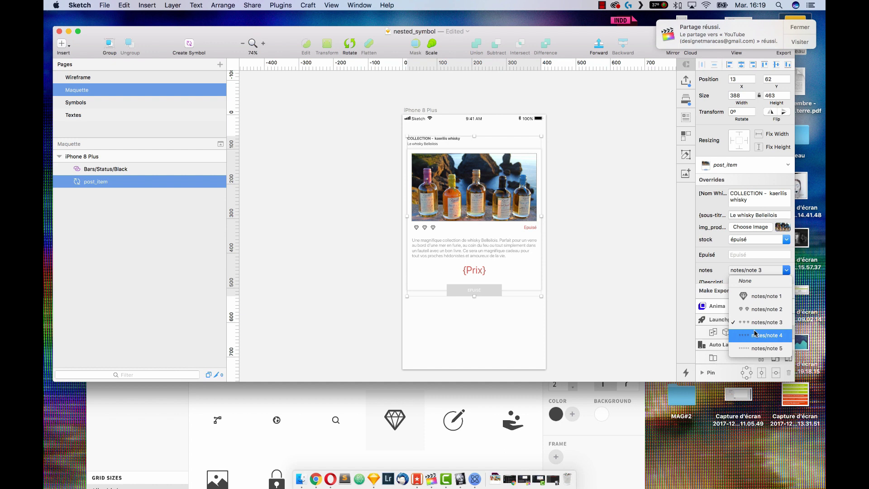
left_click(755, 348)
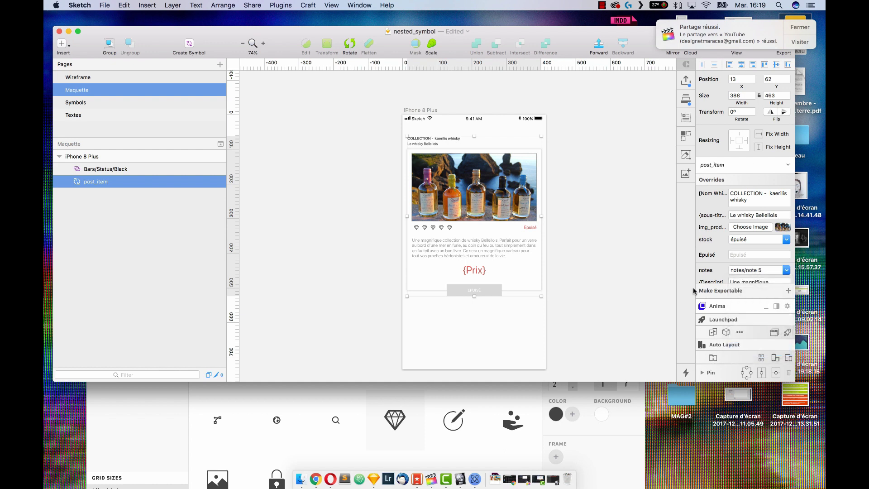
scroll(498, 272, "down", 2)
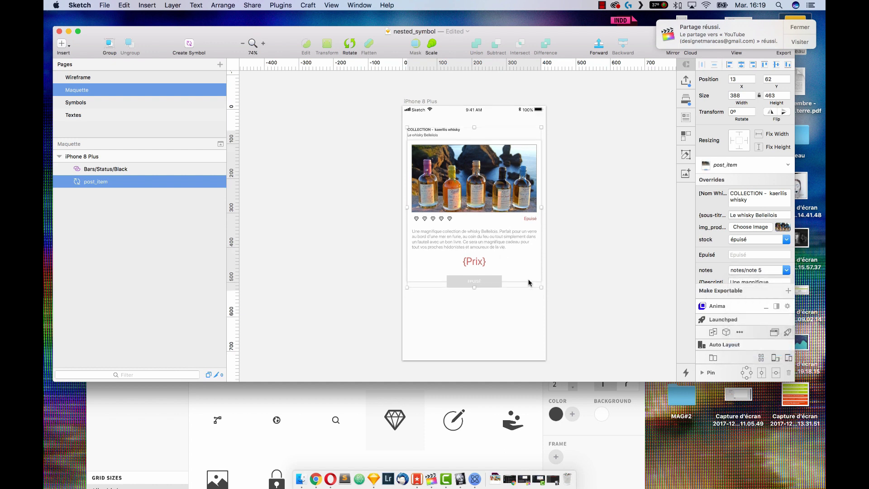
Extend the iPhone 8 Plus artboard downward to a height of 1132.
left_click(94, 157)
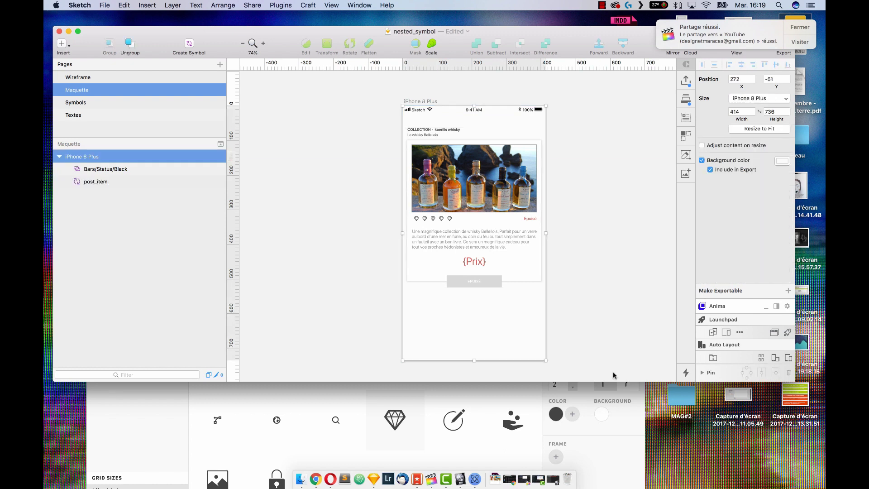
left_click_drag(475, 359, 478, 473)
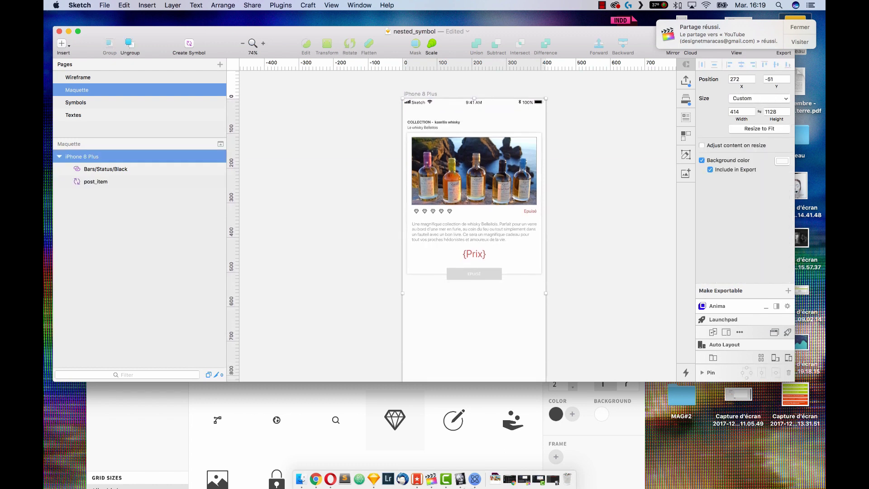
scroll(585, 261, "down", 3)
scroll(584, 259, "up", 2)
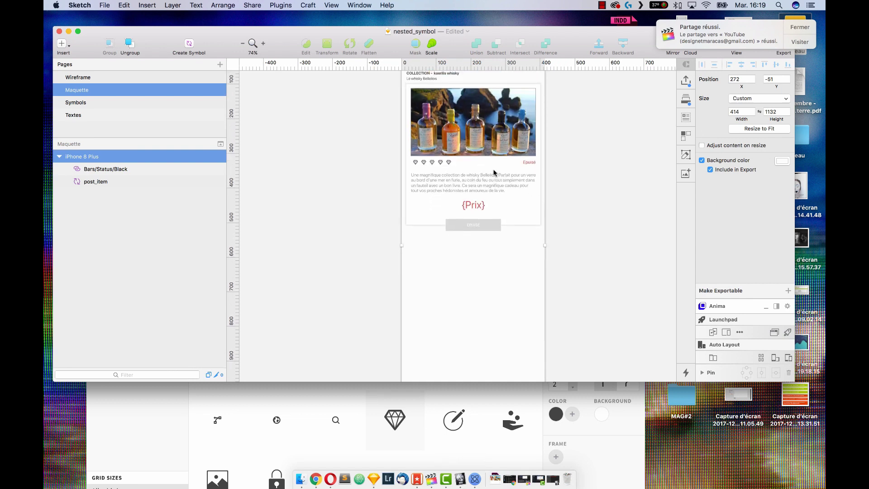
Insert a second post_item symbol instance below the existing one on the iPhone 8 Plus artboard, at about X 13, Y 557.
left_click(576, 208)
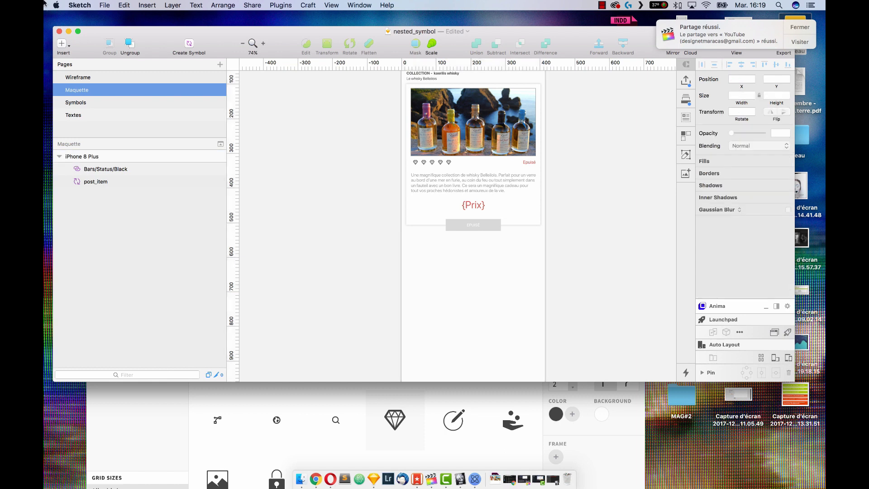
left_click(61, 43)
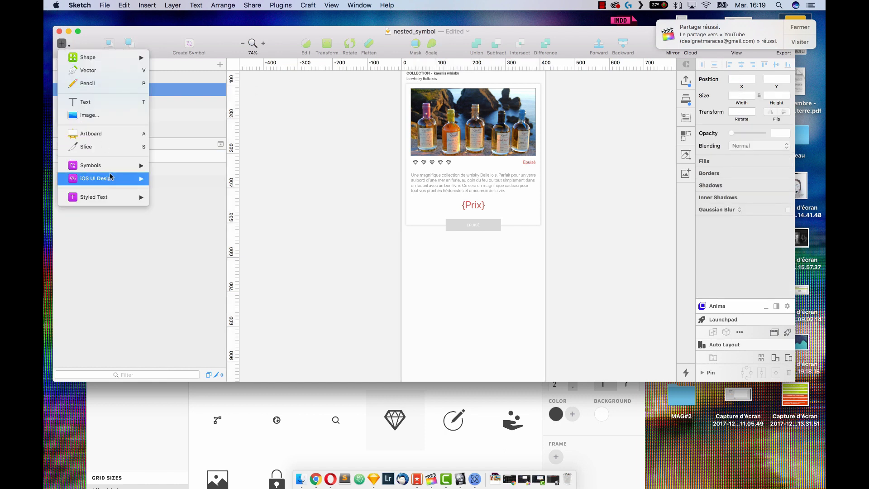
mouse_move(114, 171)
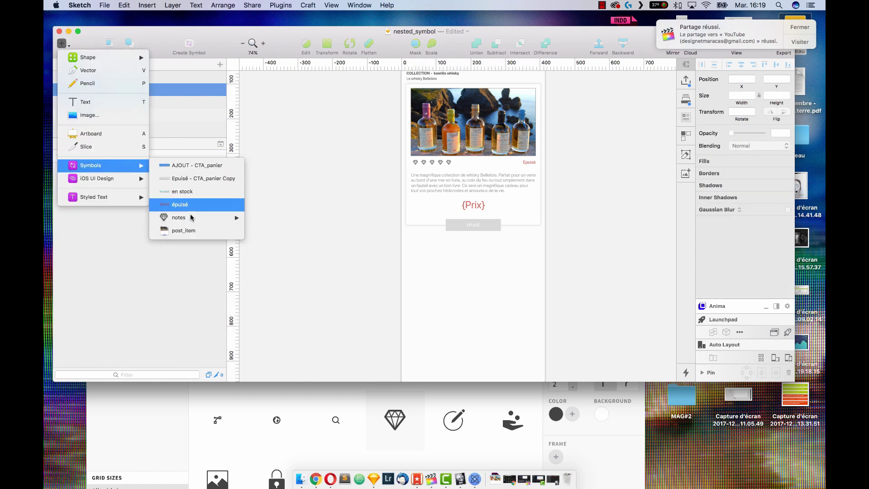
left_click(188, 230)
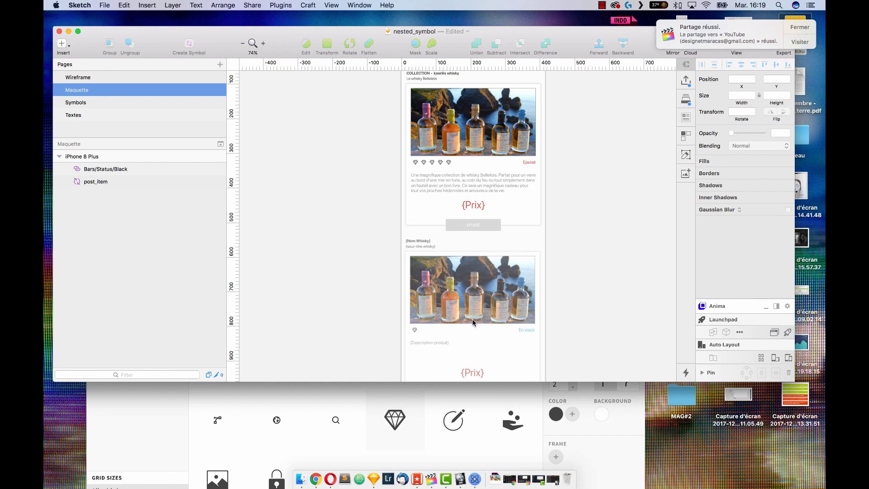
left_click(472, 321)
scroll(473, 320, "down", 2)
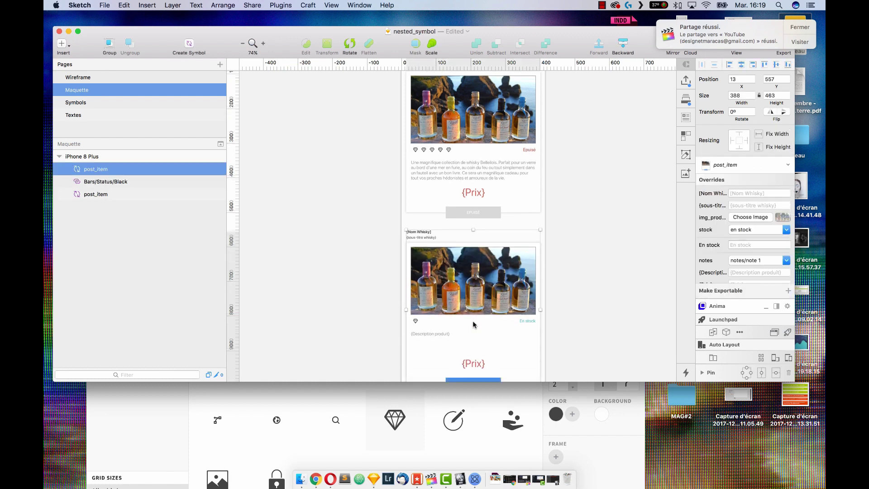
scroll(479, 315, "down", 2)
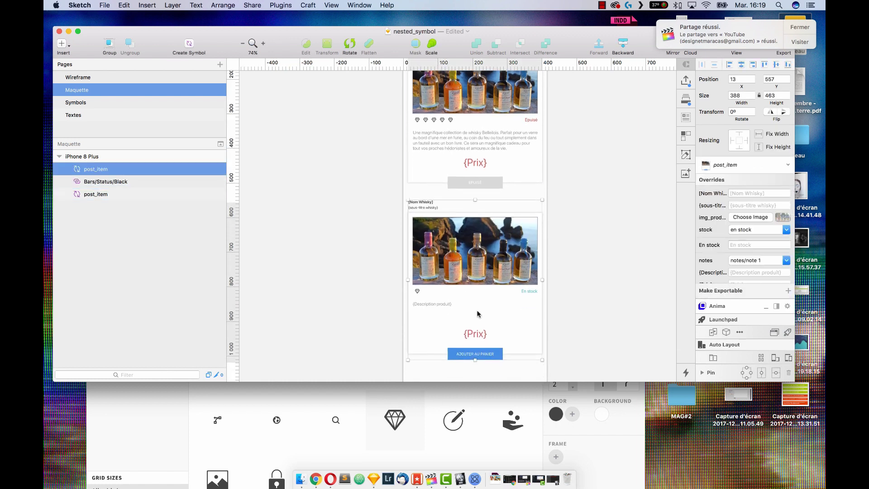
Set the new post_item instance's notes override to "notes/note 3" and its product image override to nikka.jpg.
left_click(744, 260)
left_click(765, 309)
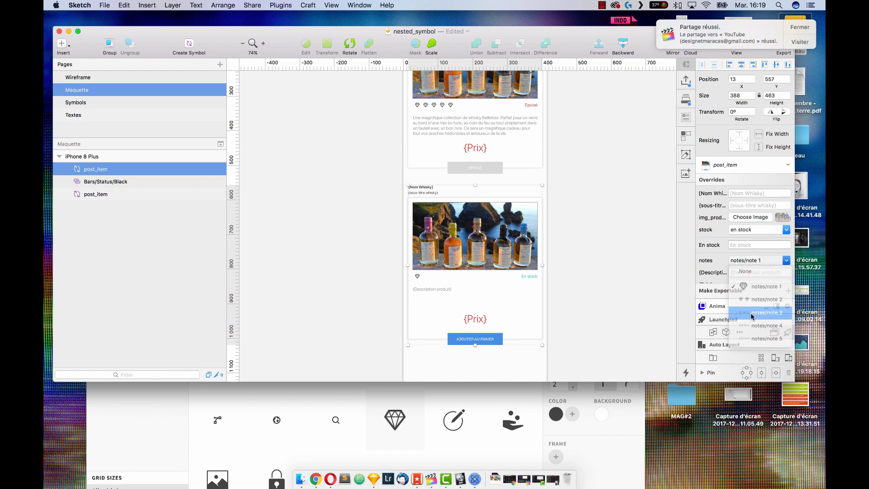
left_click(764, 217)
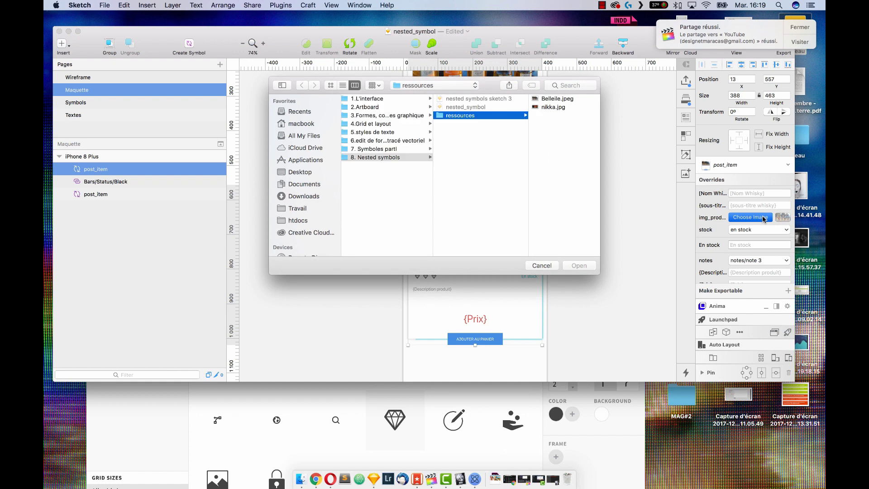
left_click(560, 107)
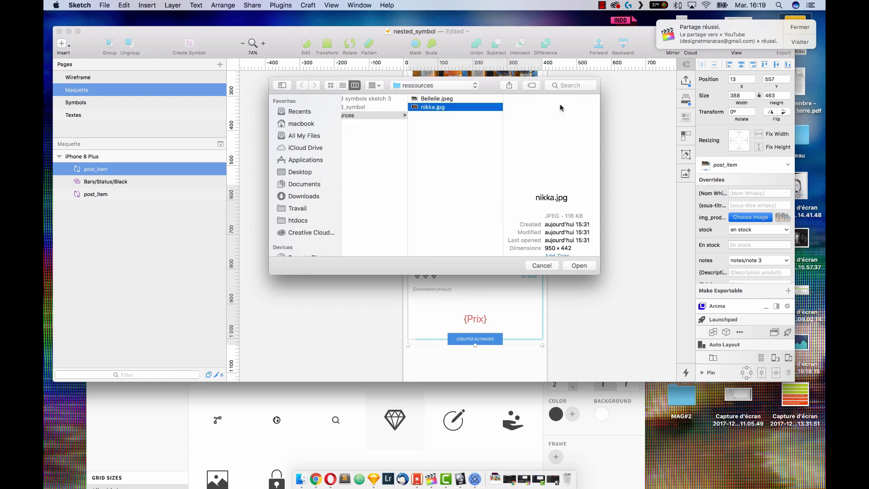
key("Return")
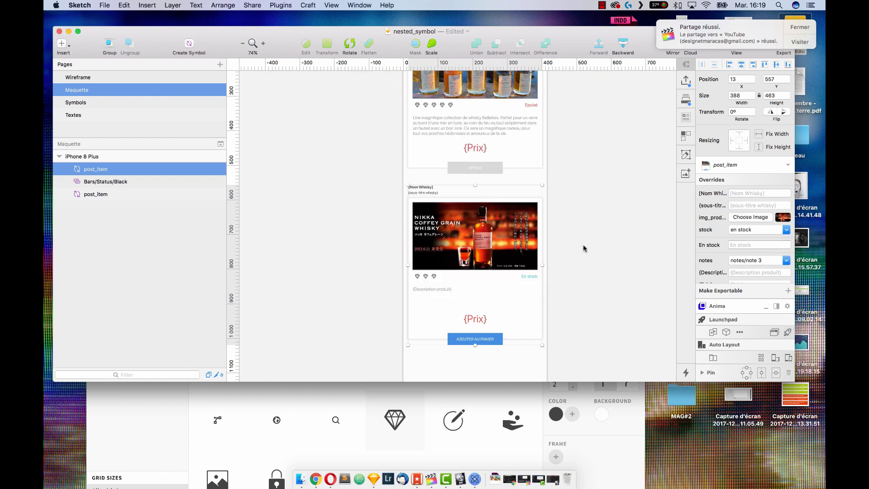
Change the lower post_item instance's notes override to "notes/note 5".
left_click(759, 264)
left_click(761, 343)
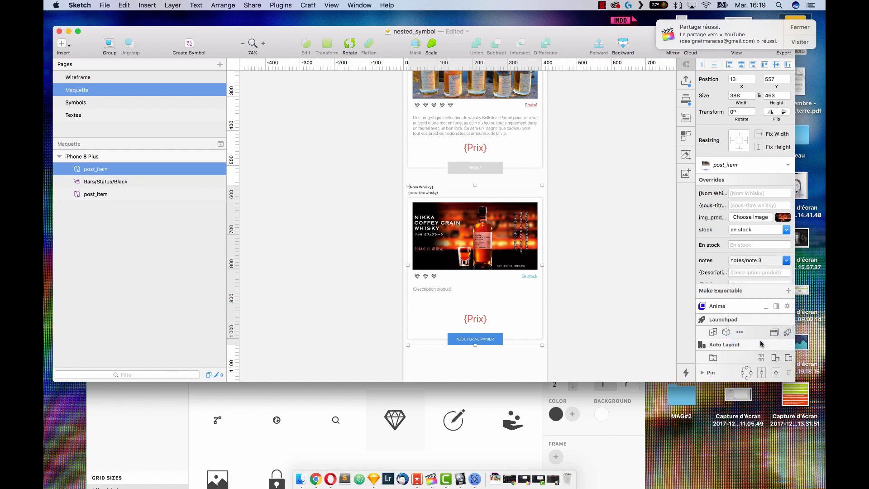
Copy the "NIKKA - Coffey grain" title from the Textes page into the lower post_item instance's whisky name override on the Maquette page.
left_click(128, 116)
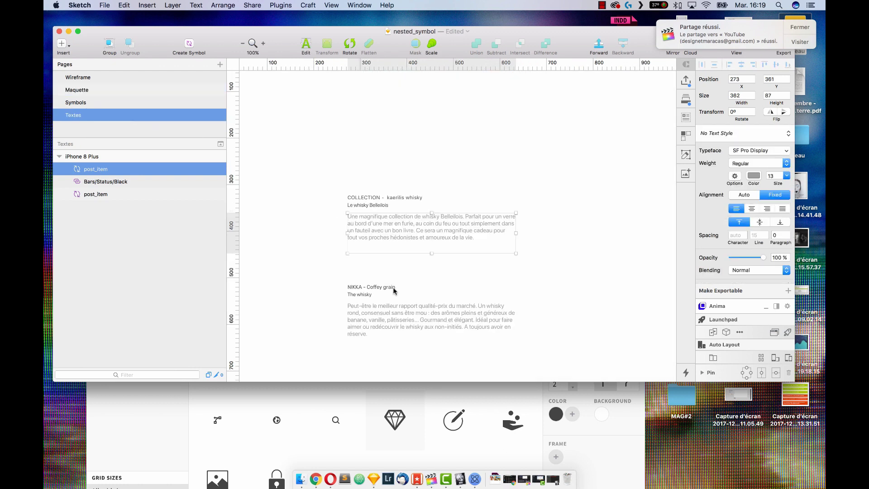
left_click(392, 288)
double_click(391, 286)
key("super+a")
key("super+c")
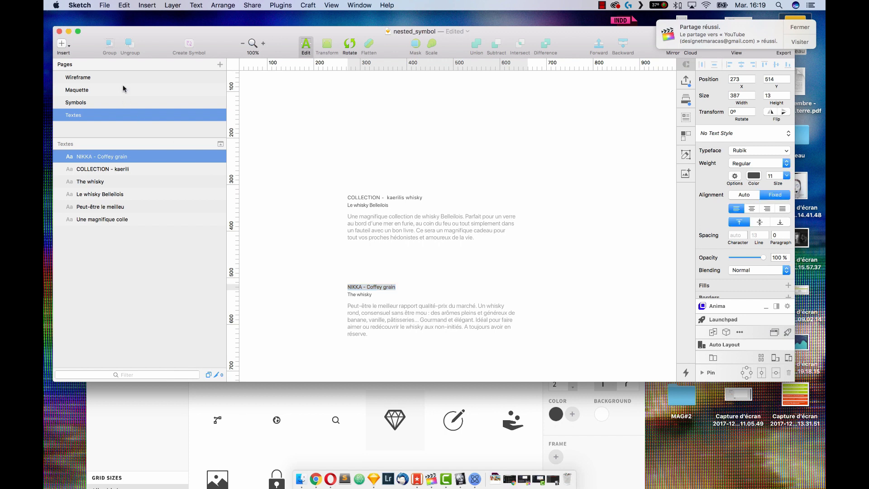
left_click(123, 89)
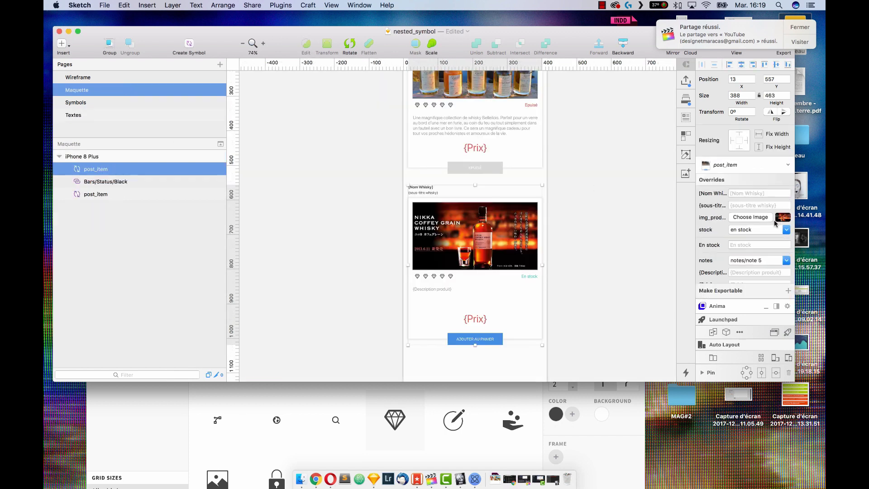
left_click(762, 192)
key("super+v")
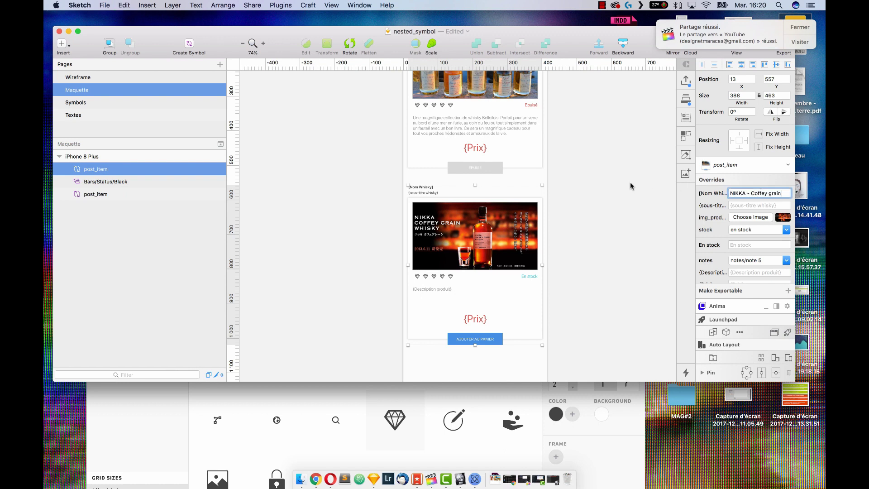
left_click(619, 188)
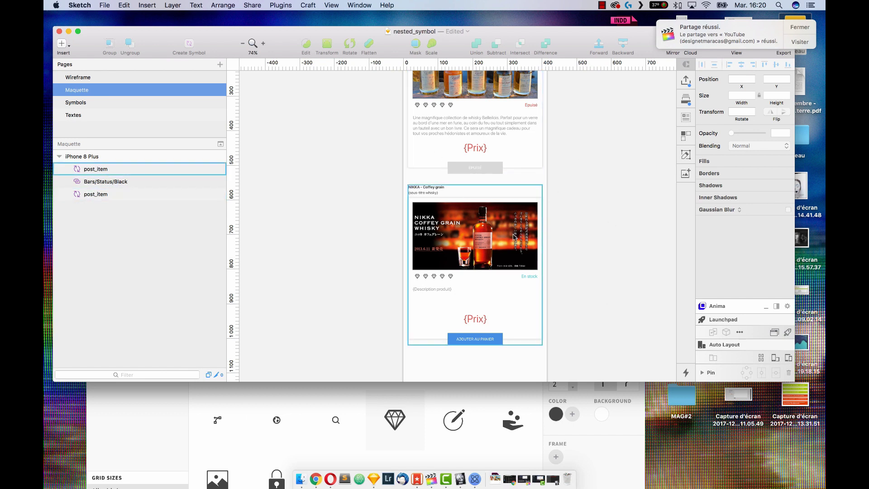
Add a Mobile artboard using the 320 × 1024 Responsive Web preset beside the iPhone 8 Plus artboard.
scroll(514, 236, "up", 2)
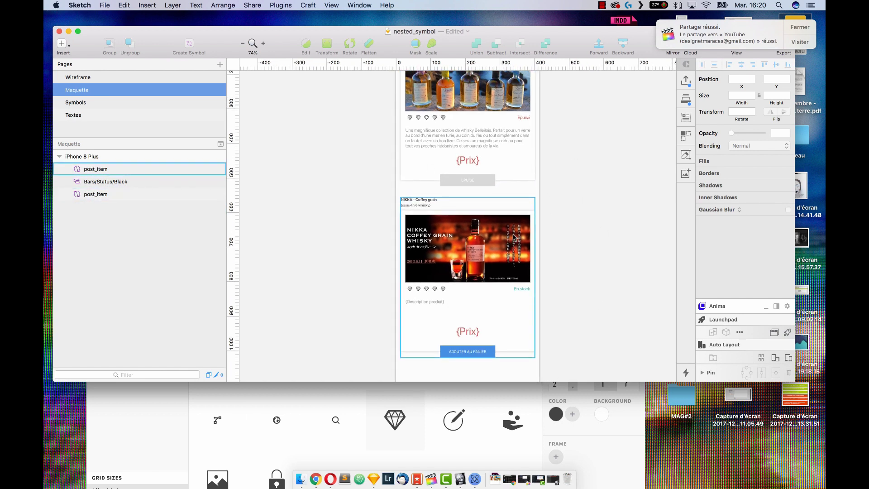
scroll(514, 236, "down", 2)
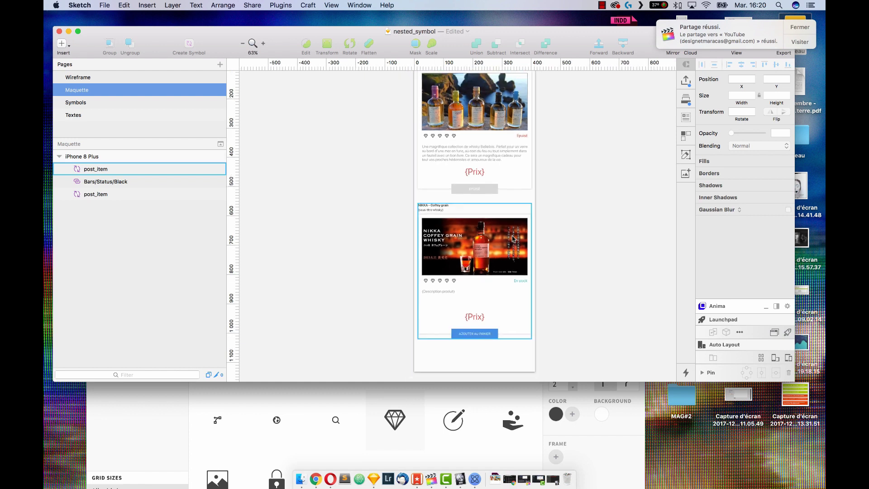
scroll(512, 237, "down", 3)
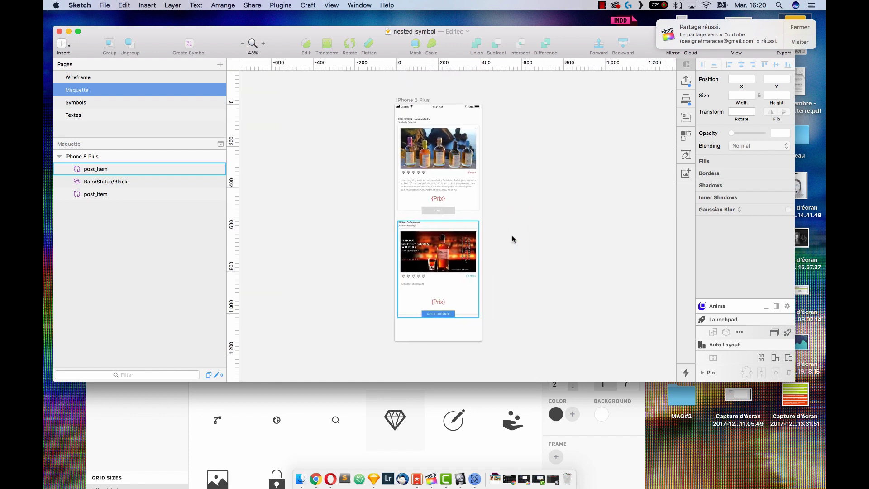
scroll(511, 239, "right", 1)
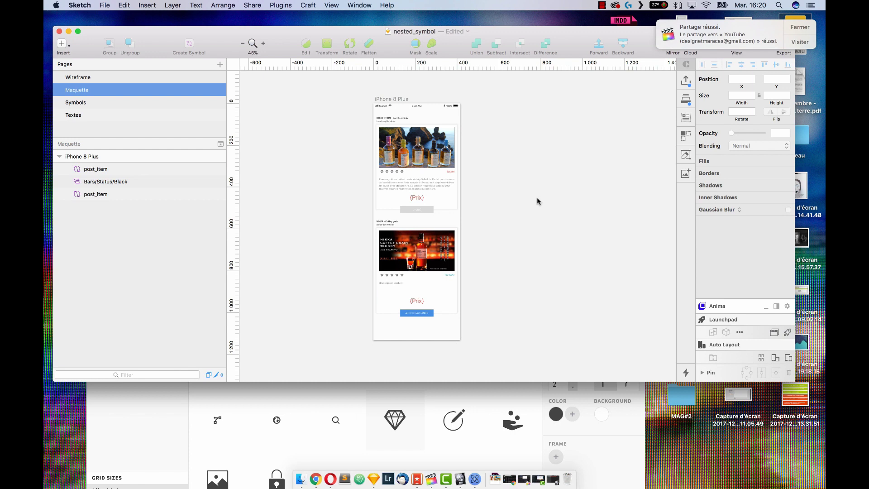
scroll(537, 197, "right", 3)
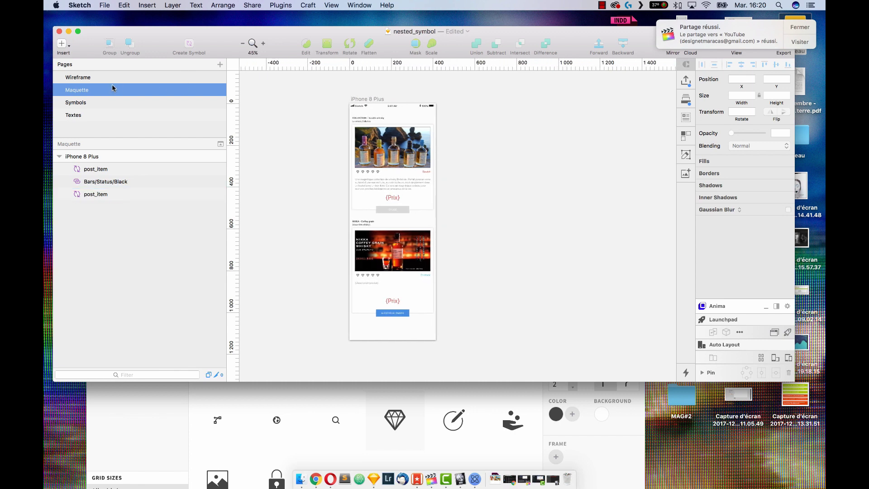
key("a")
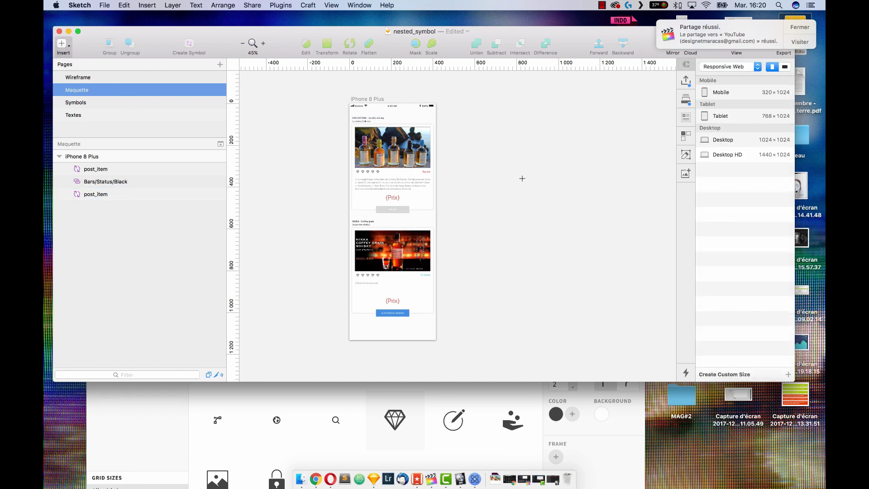
left_click(724, 94)
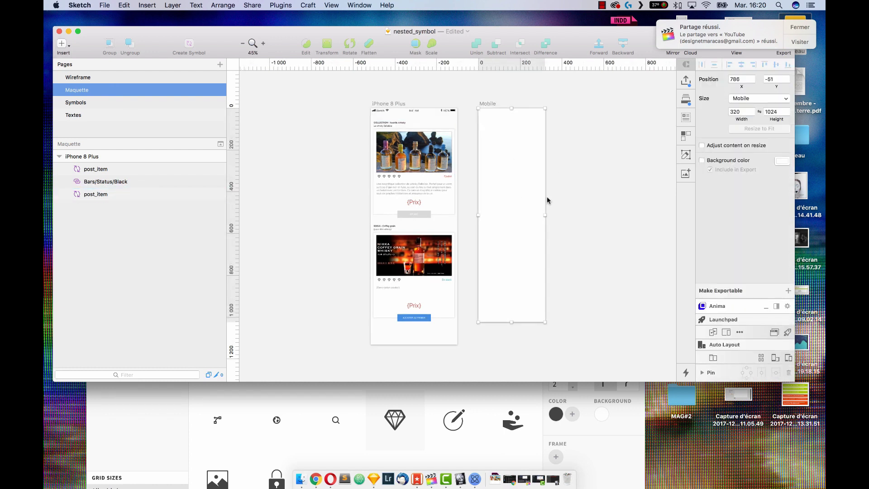
Draw a rectangle about 286 × 184 near the top of the Mobile artboard and add the text "Titre article" beneath it.
key("r")
mouse_move(478, 119)
left_mouse_down()
mouse_move(538, 157)
mouse_move(519, 141)
left_mouse_up()
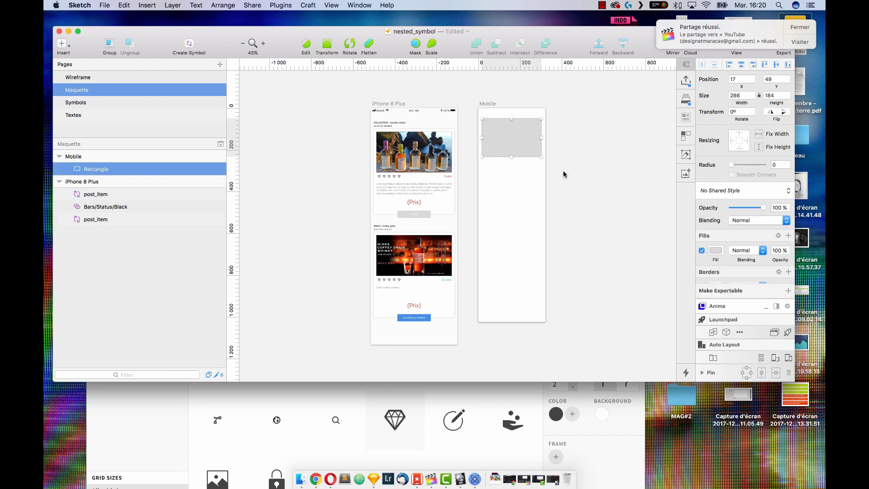
left_click(563, 170)
key("t")
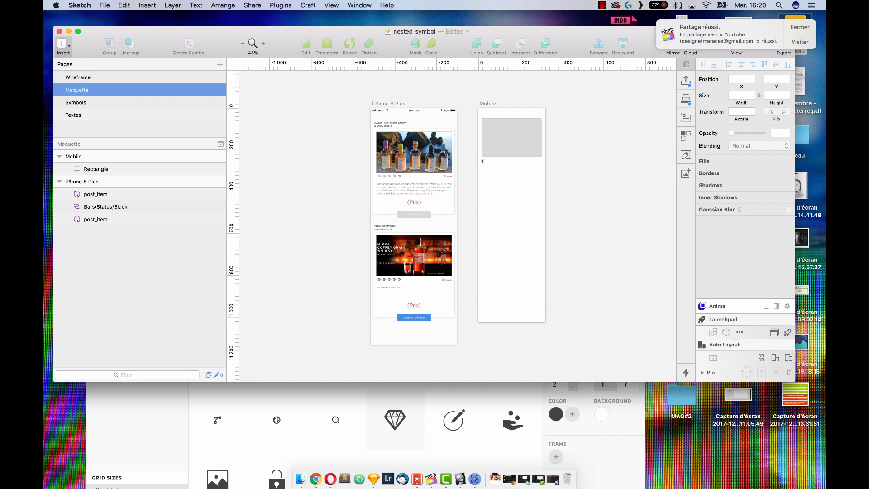
left_click(483, 161)
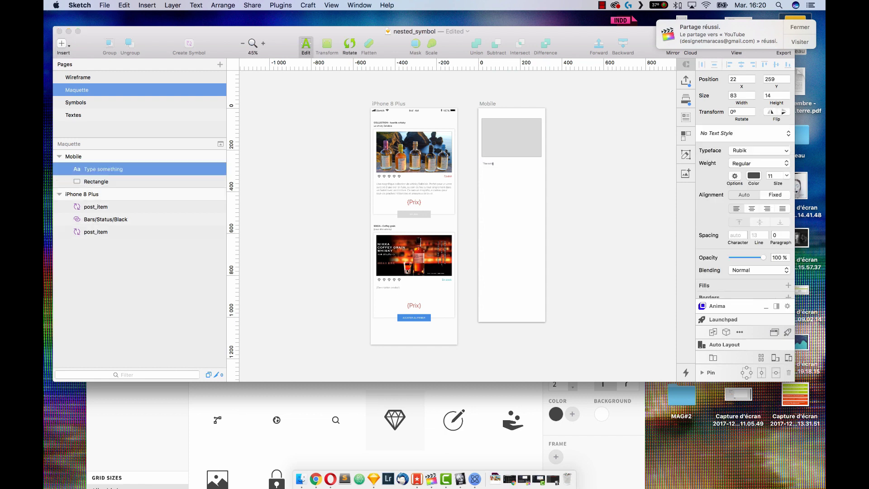
key("Escape")
Create a symbol named "item_test" from the rectangle and its title text, sending it to the Symbols page.
left_click_drag(579, 178, 471, 113)
left_click(186, 43)
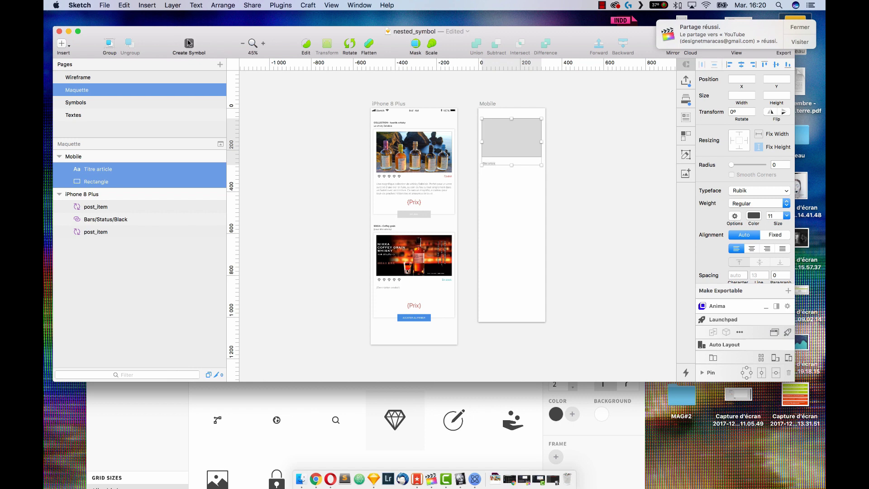
type("item")
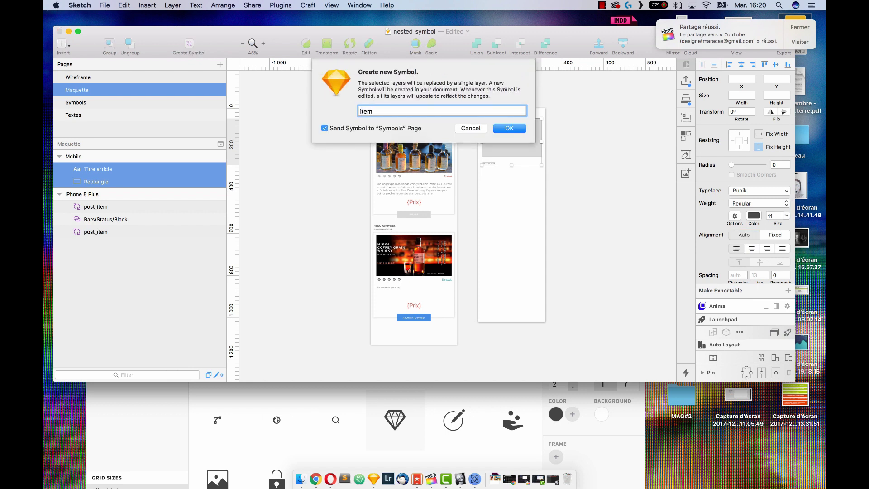
type("_test")
key("Return")
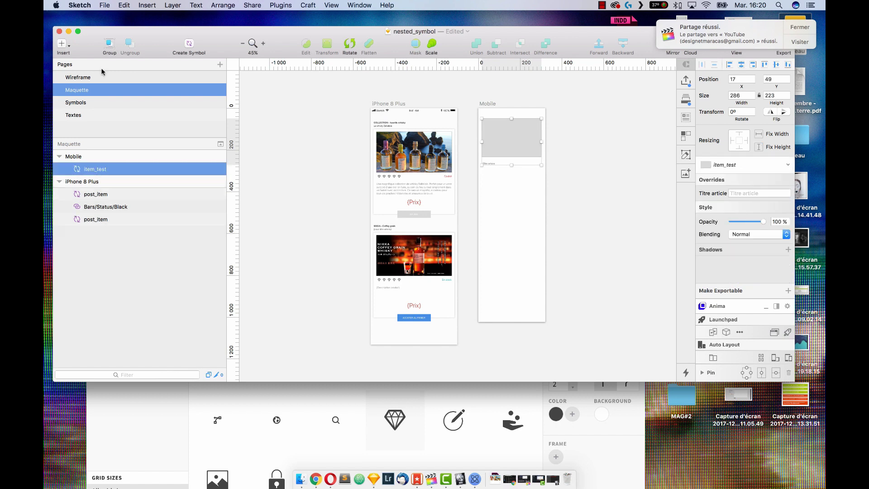
On the Symbols page, fill the item_test symbol's title text with a Craft placeholder headline from the Astronomy category.
left_click(121, 103)
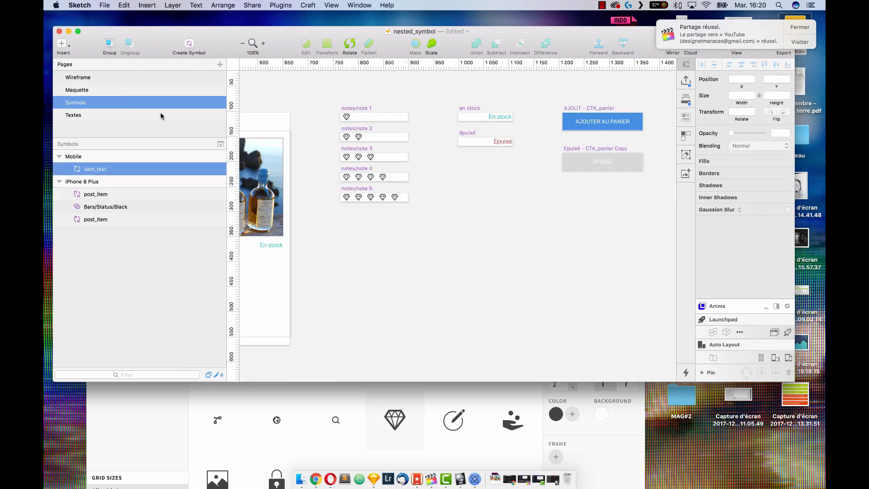
scroll(605, 235, "right", 3)
scroll(606, 236, "right", 5)
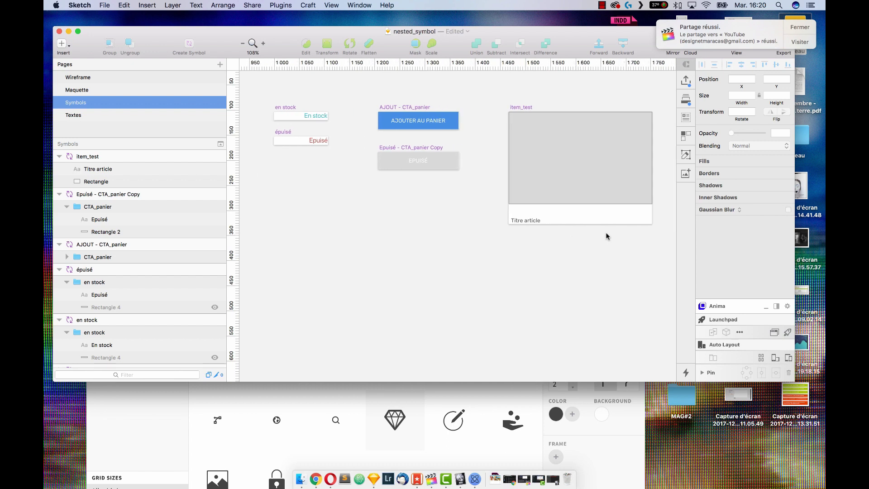
left_click(506, 220)
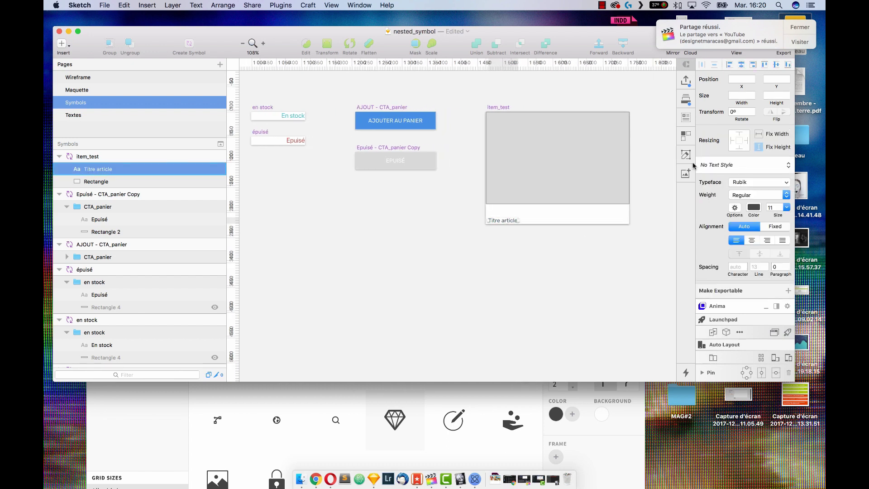
left_click(685, 119)
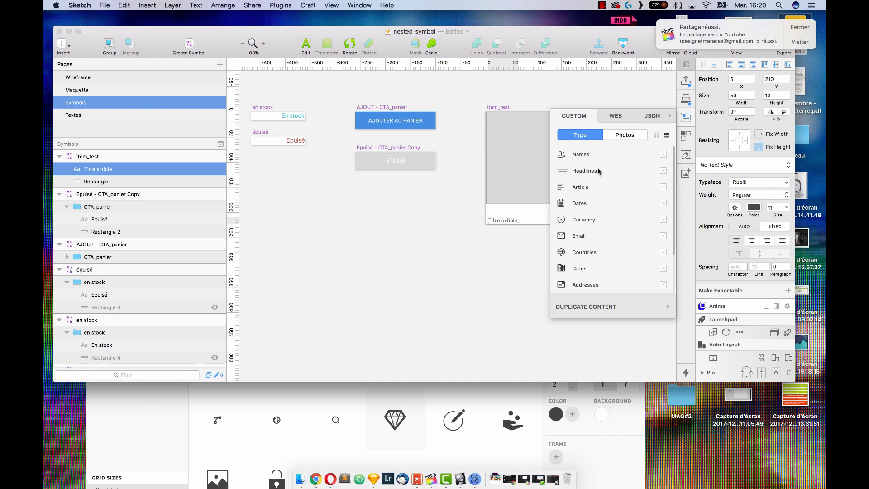
mouse_move(588, 173)
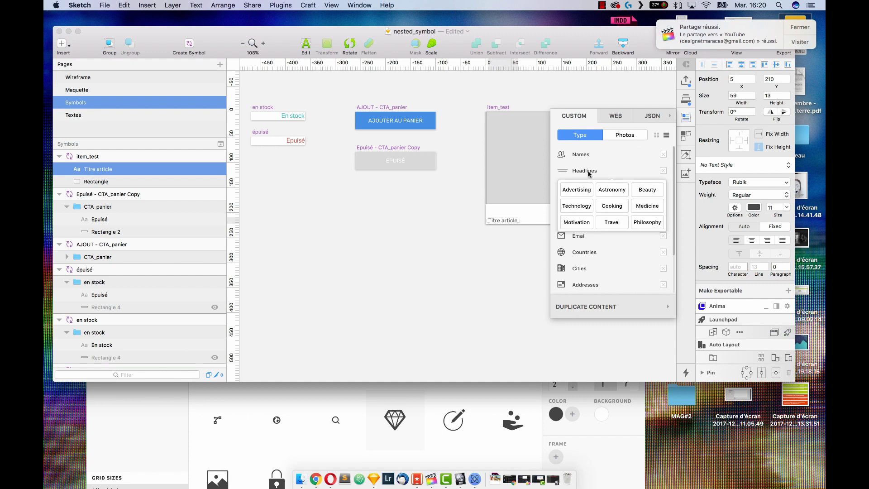
left_click(604, 191)
Fill the item_test symbol's rectangle with a Craft Unsplash photo from the Hipster category.
left_click(512, 158)
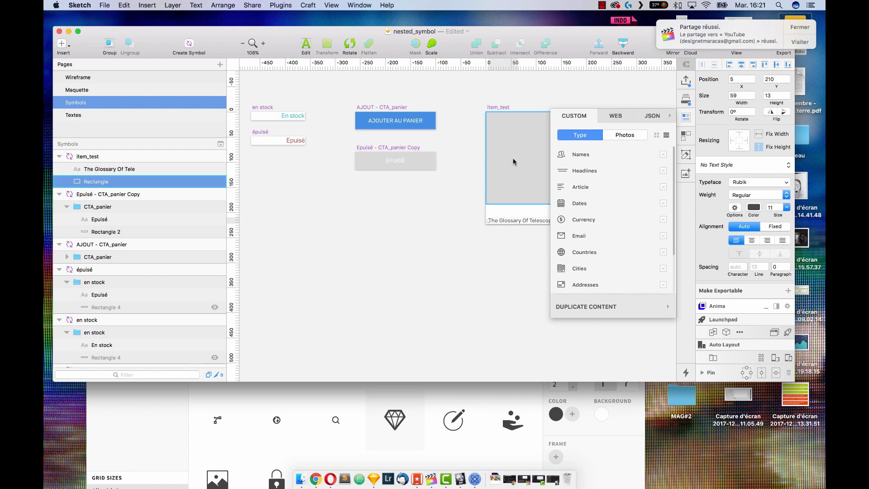
left_click(639, 132)
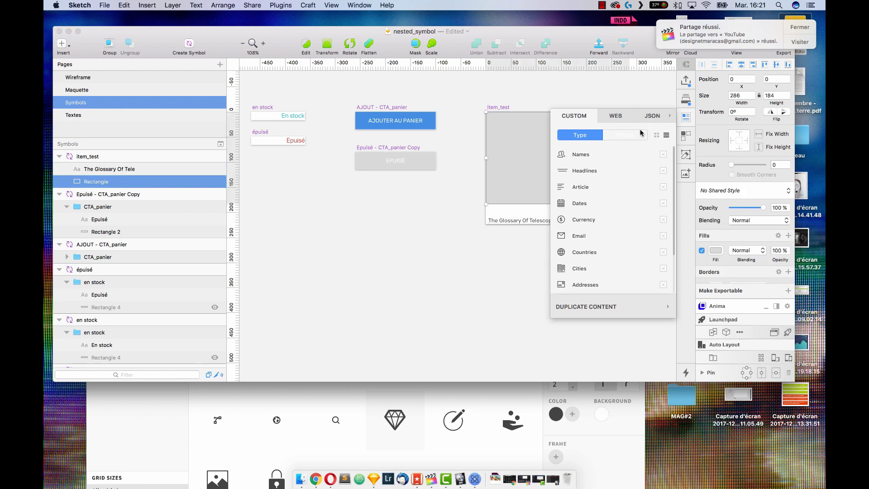
left_click(650, 152)
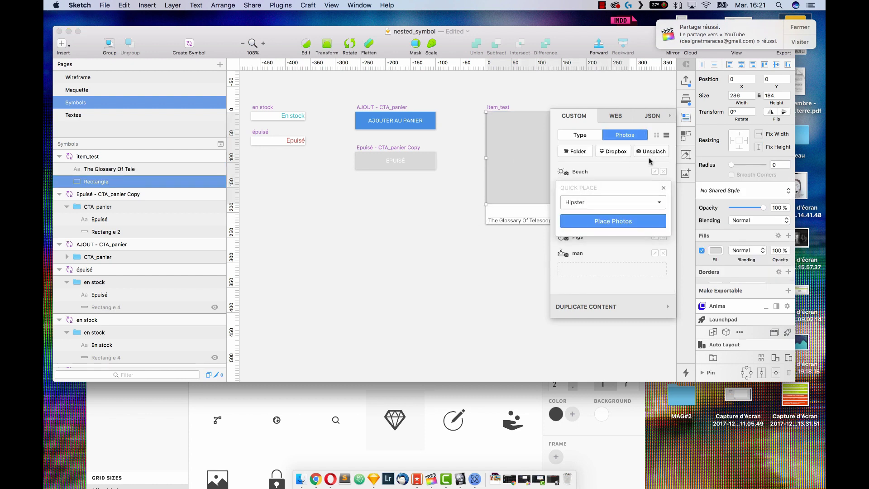
left_click(618, 220)
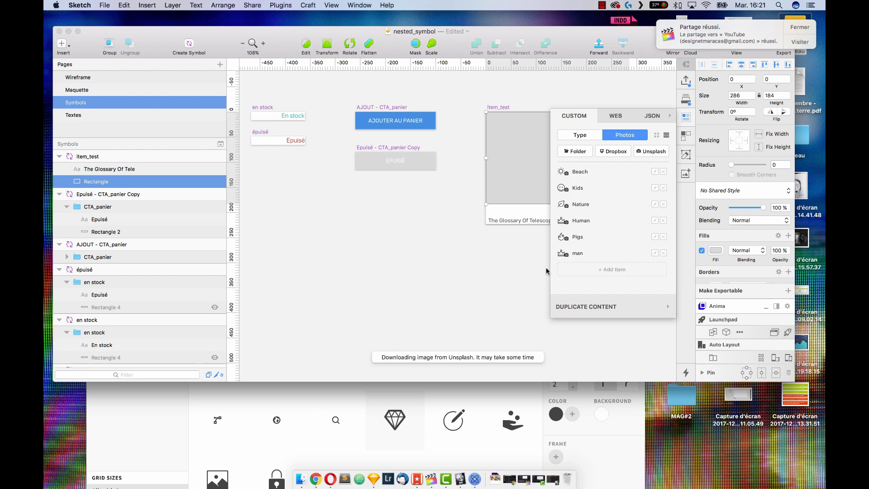
left_click(513, 279)
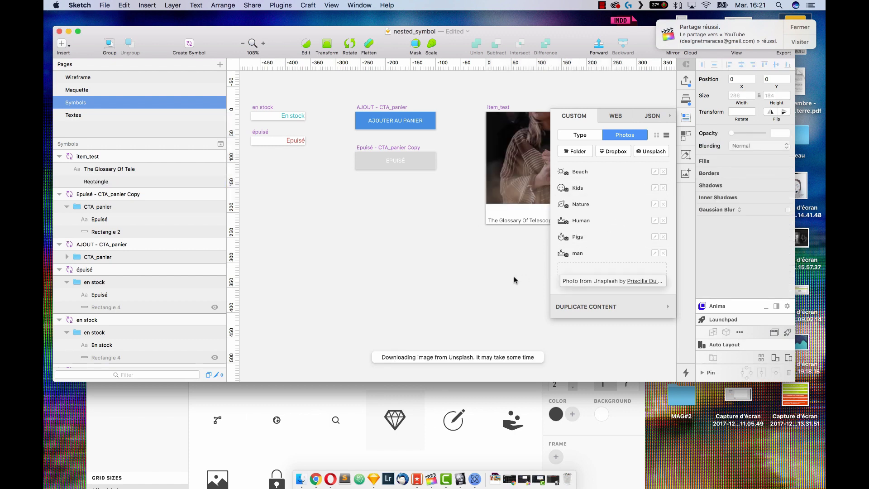
left_click(685, 119)
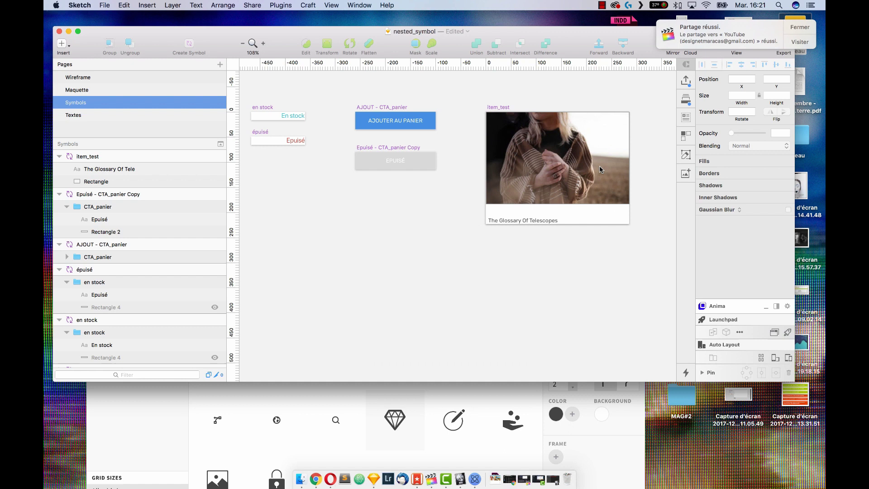
On the Maquette page, use Craft Duplicate to repeat the Mobile artboard's item_test instance vertically with a count of 4 and gutter 0.
left_click(144, 91)
left_click(520, 149)
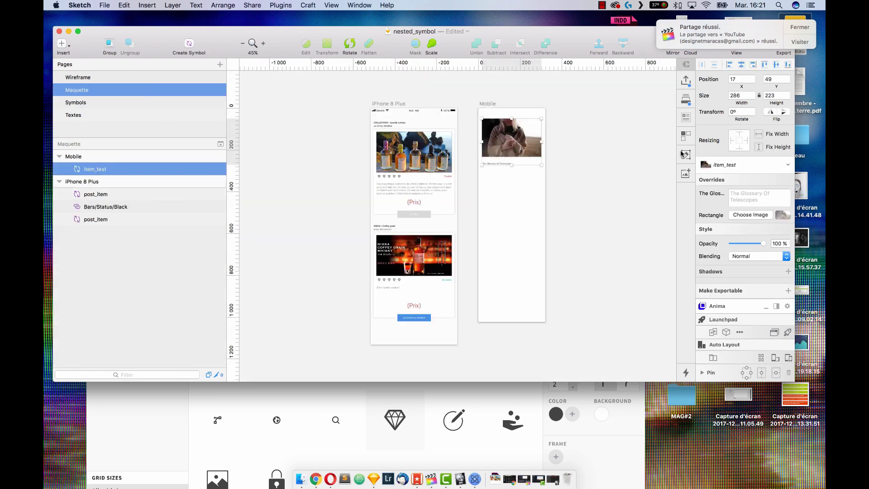
left_click(686, 135)
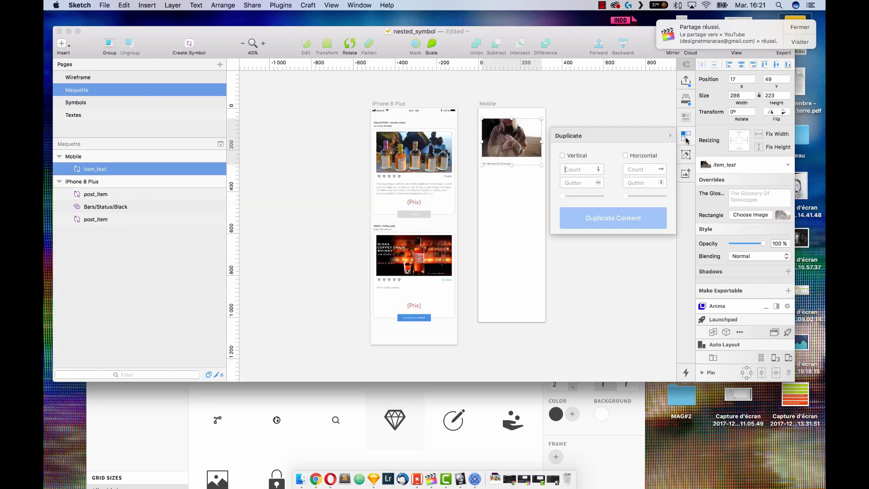
left_click(562, 156)
double_click(576, 170)
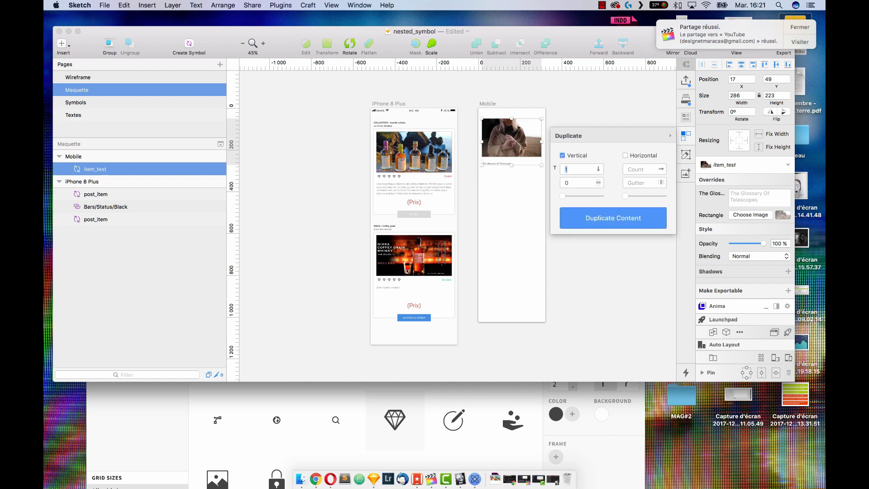
type("4")
left_click(608, 220)
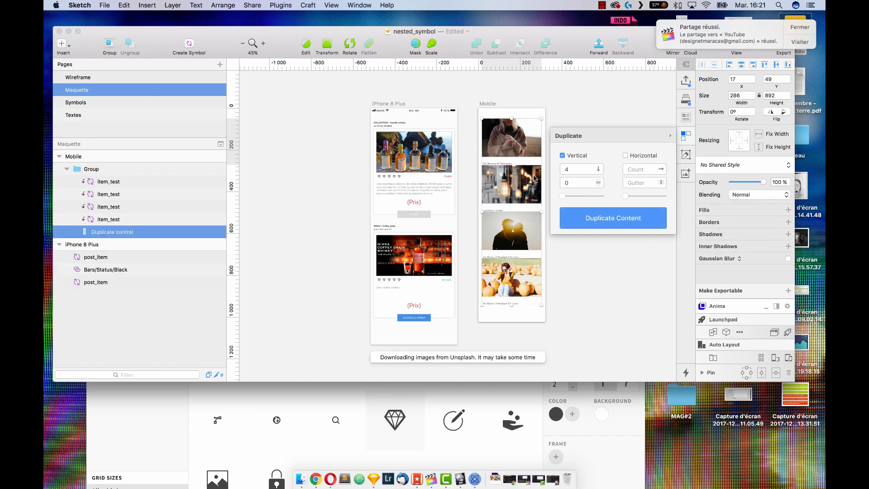
On the Symbols page, extend the item_test symbol's lower edge to a height of about 232.
scroll(512, 136, "up", 5)
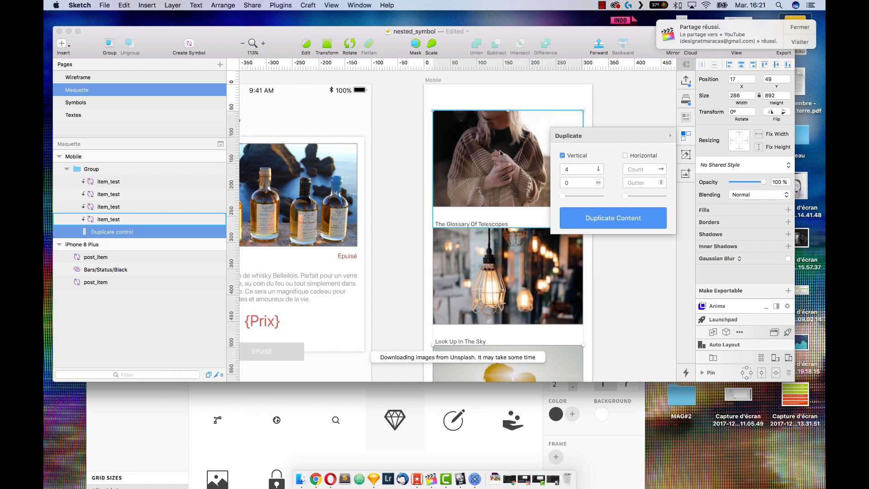
scroll(500, 150, "right", 2)
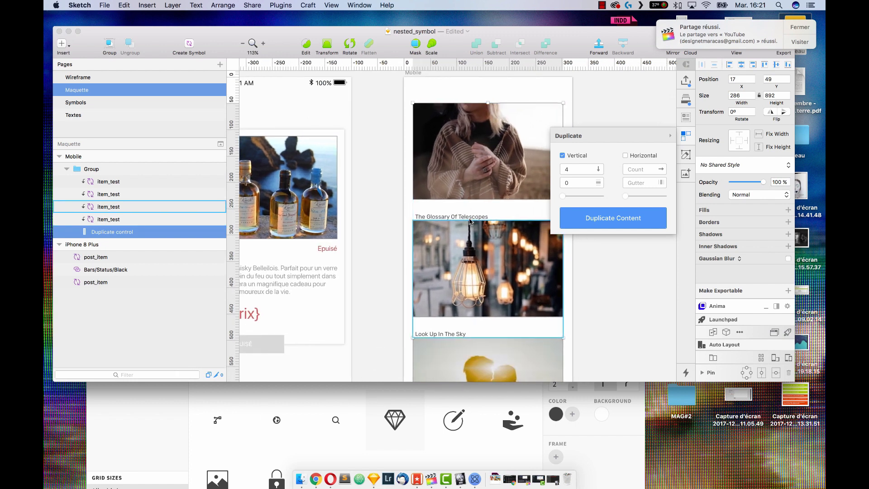
scroll(493, 306, "down", 5)
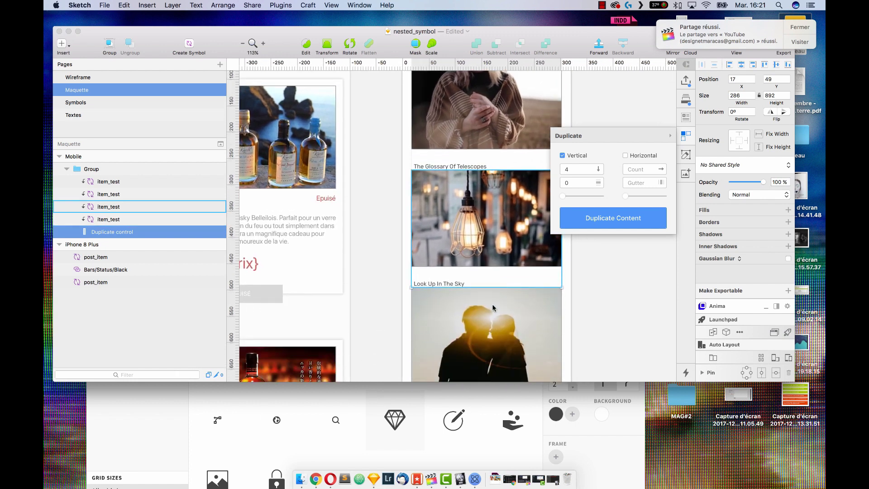
left_click(107, 104)
left_click(107, 102)
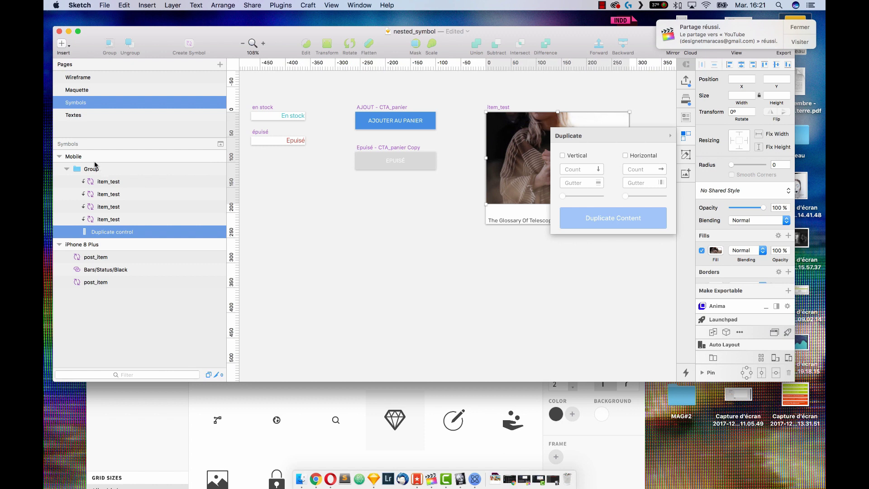
left_click(96, 157)
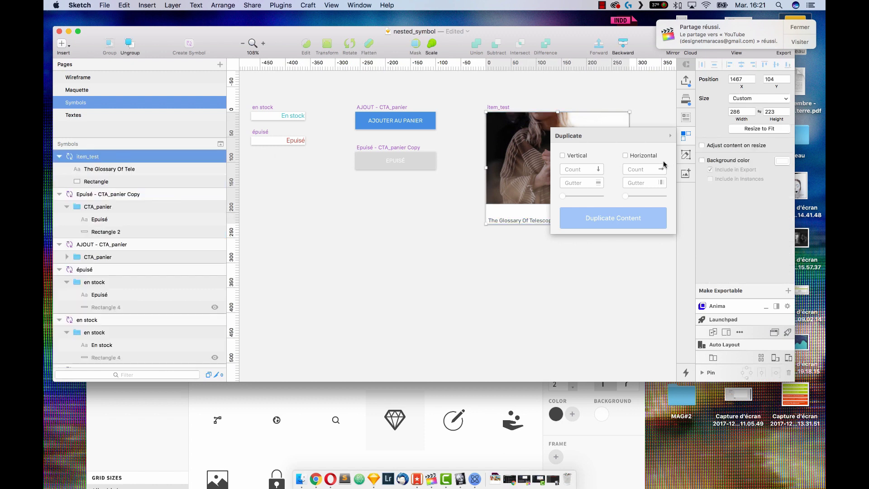
left_click(685, 138)
left_click_drag(557, 225, 557, 229)
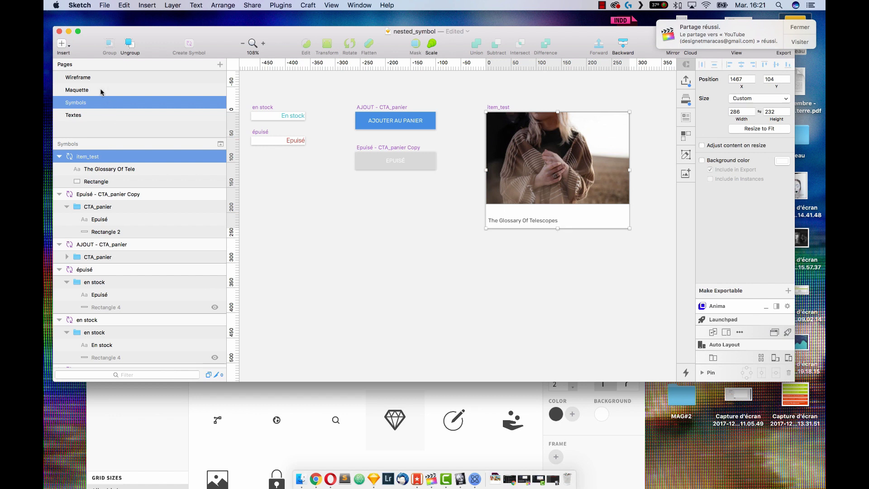
Return to the Maquette page and examine the spacing, photos and titles of the duplicated item_test instances on the Mobile artboard.
left_click(101, 90)
left_click(556, 230)
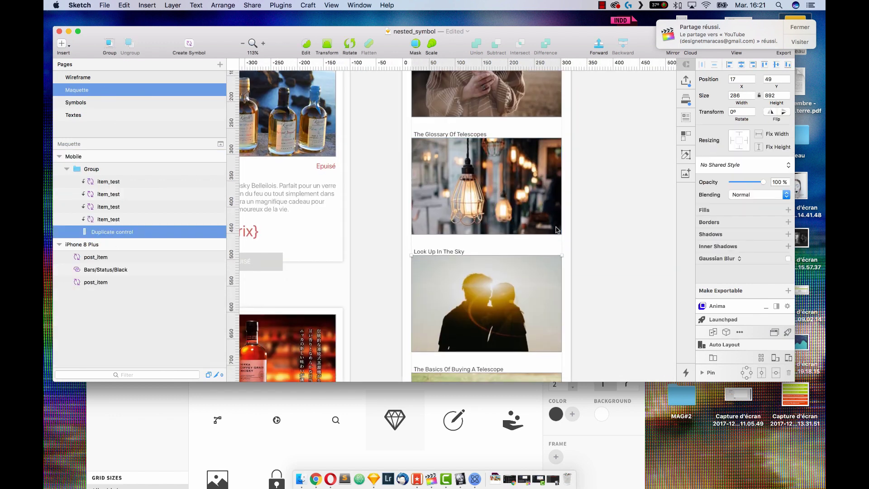
scroll(556, 227, "down", 5)
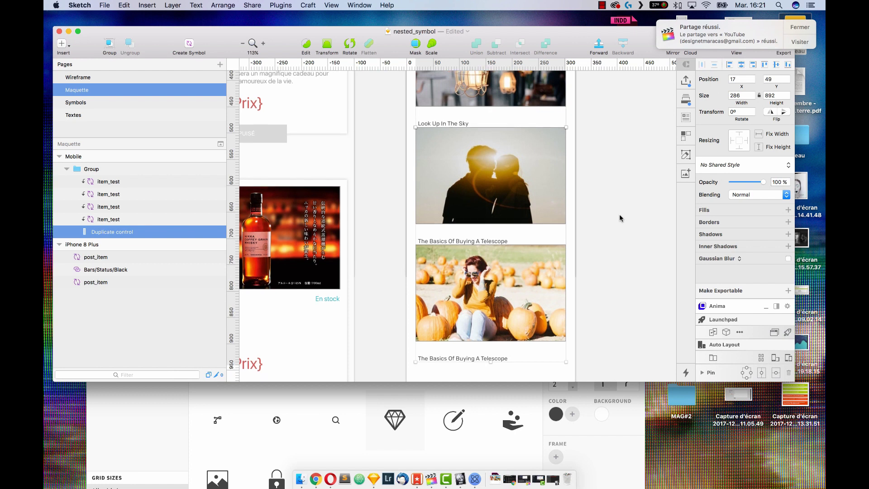
scroll(619, 219, "down", 5)
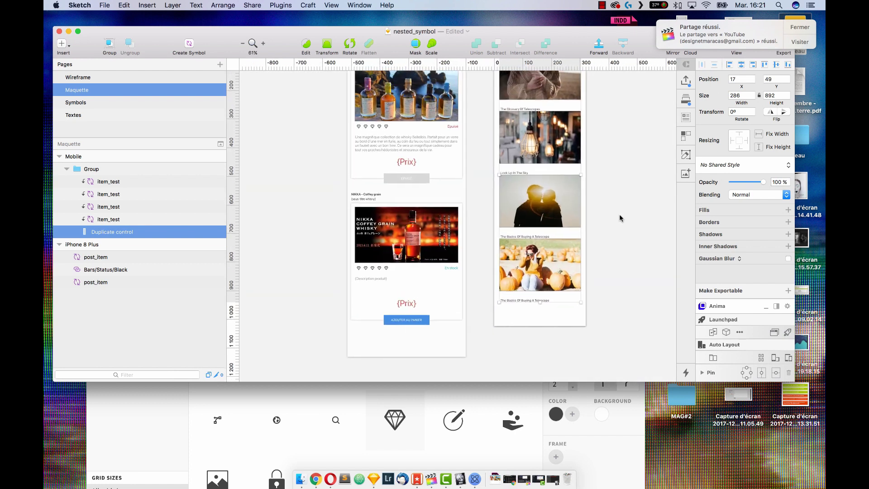
scroll(588, 271, "up", 3)
scroll(588, 274, "up", 1)
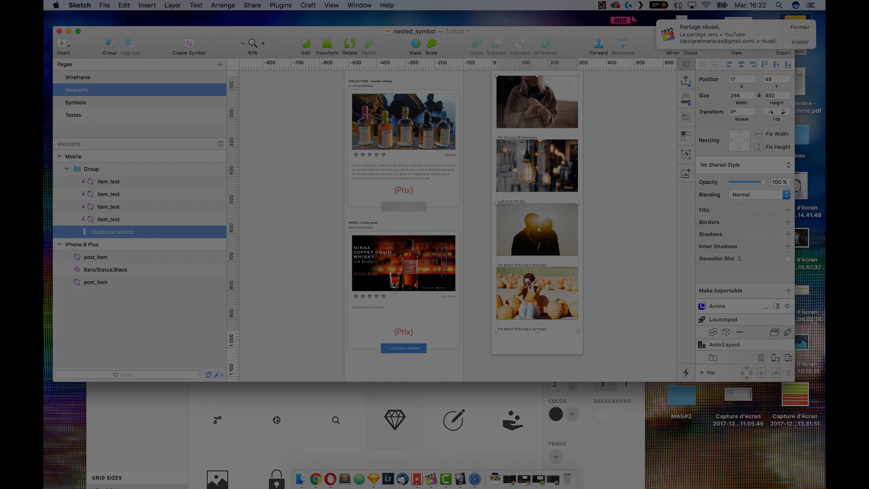
left_click(601, 5)
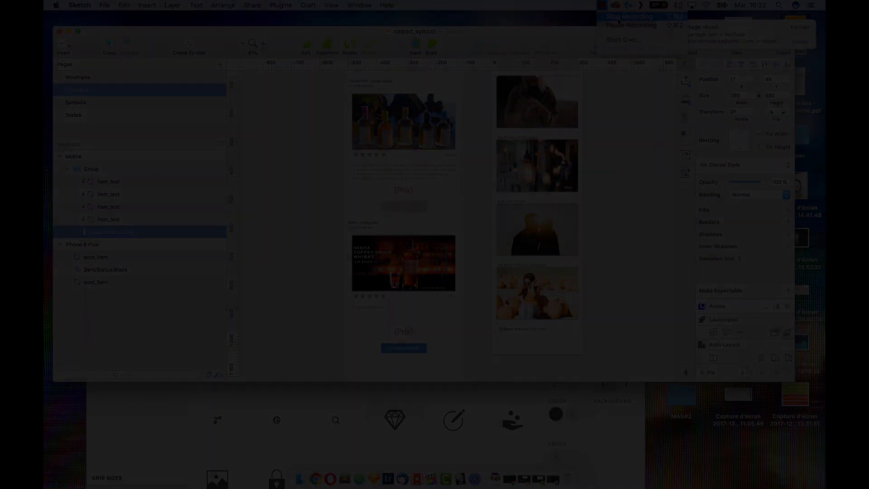